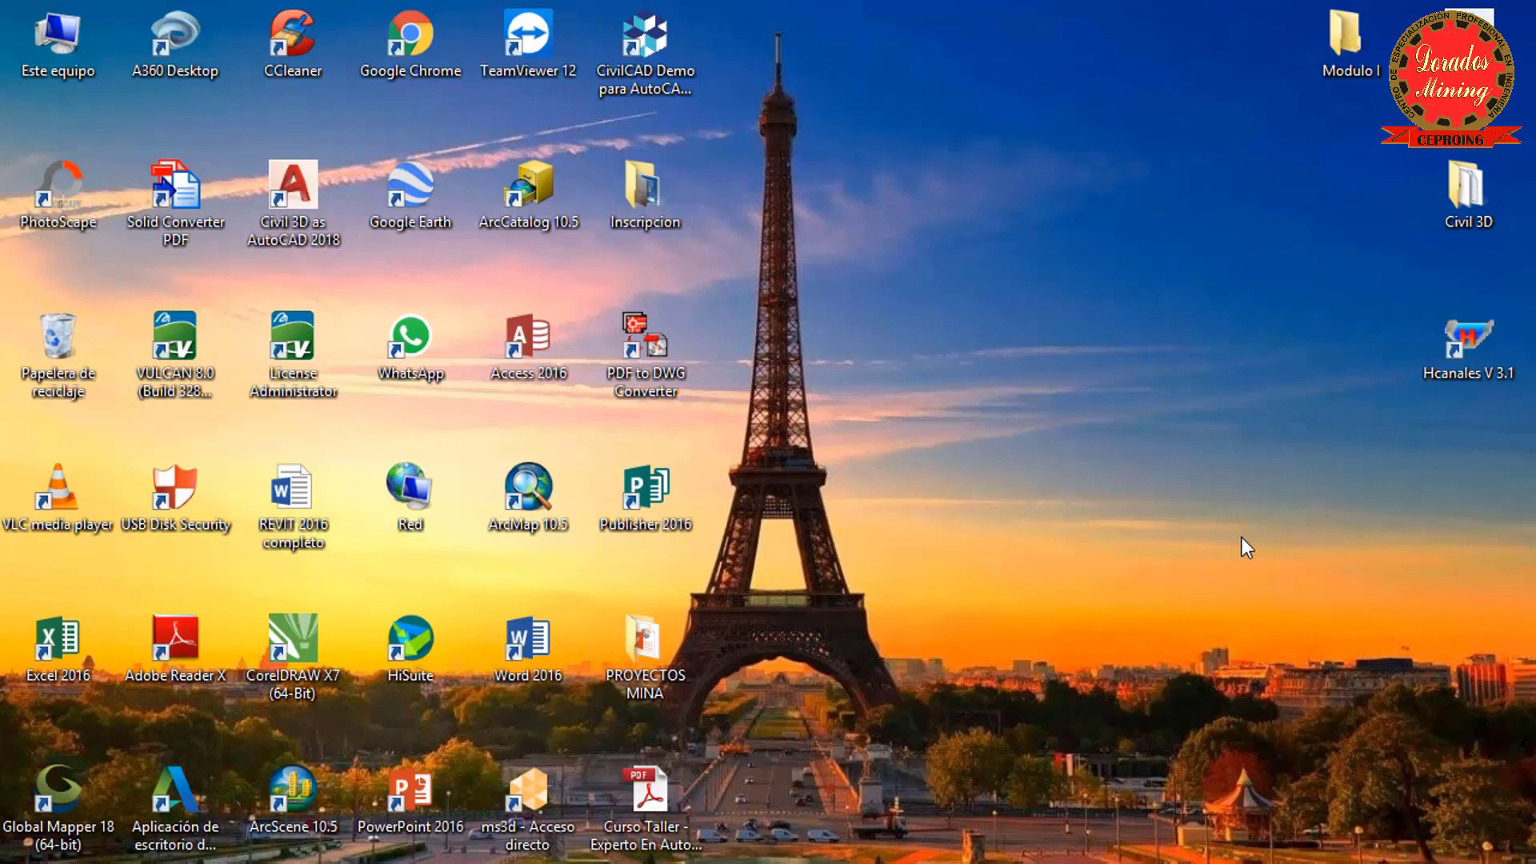
Open the Civil 3D folder on the desktop and review its VLX, font, plot style, template, points and XML files
double_click(1471, 190)
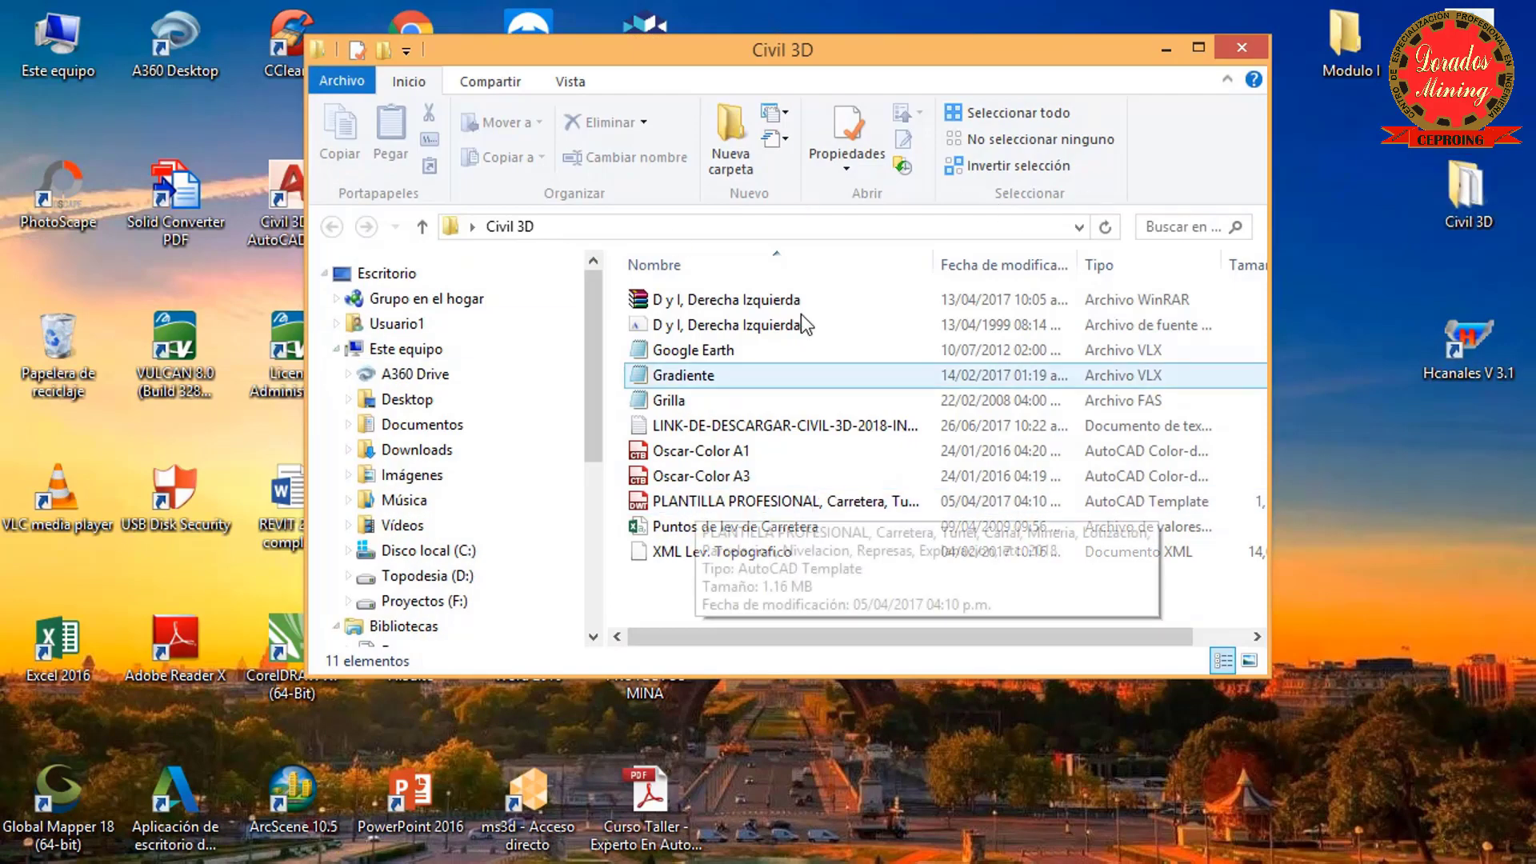
click(751, 328)
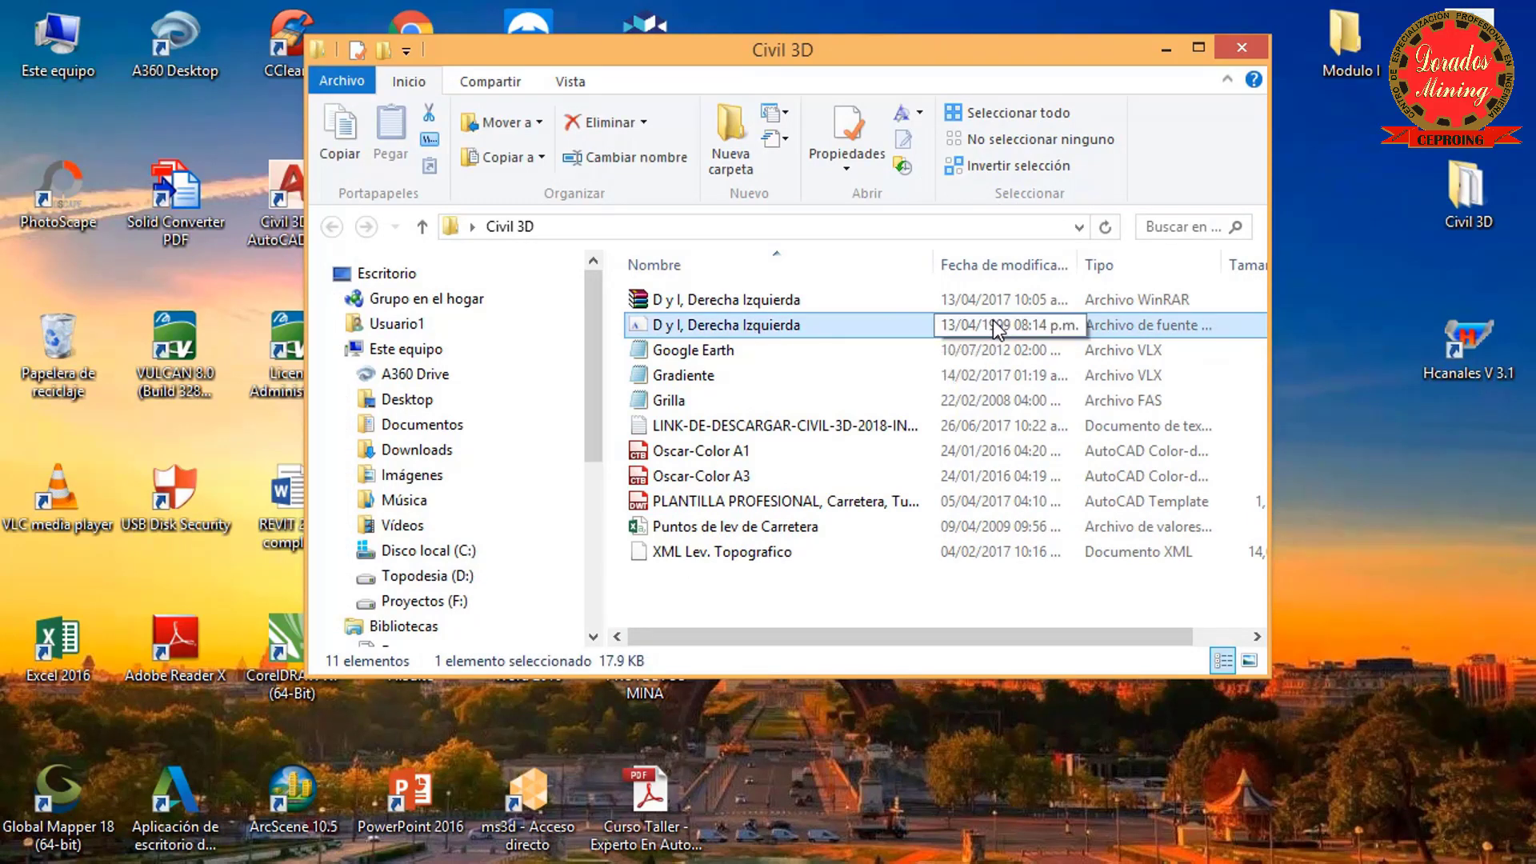
click(789, 352)
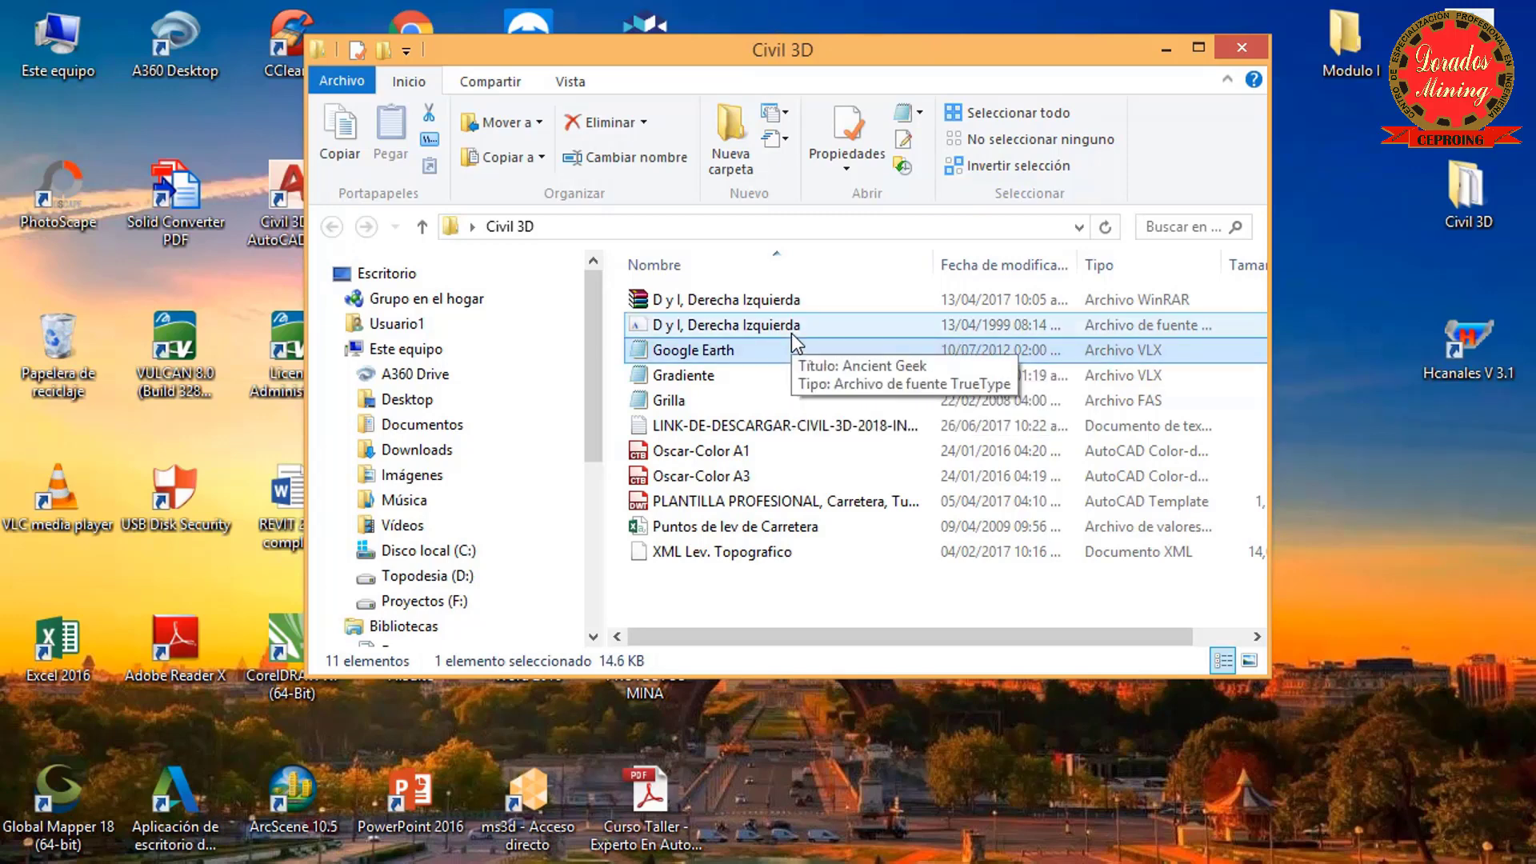
click(771, 382)
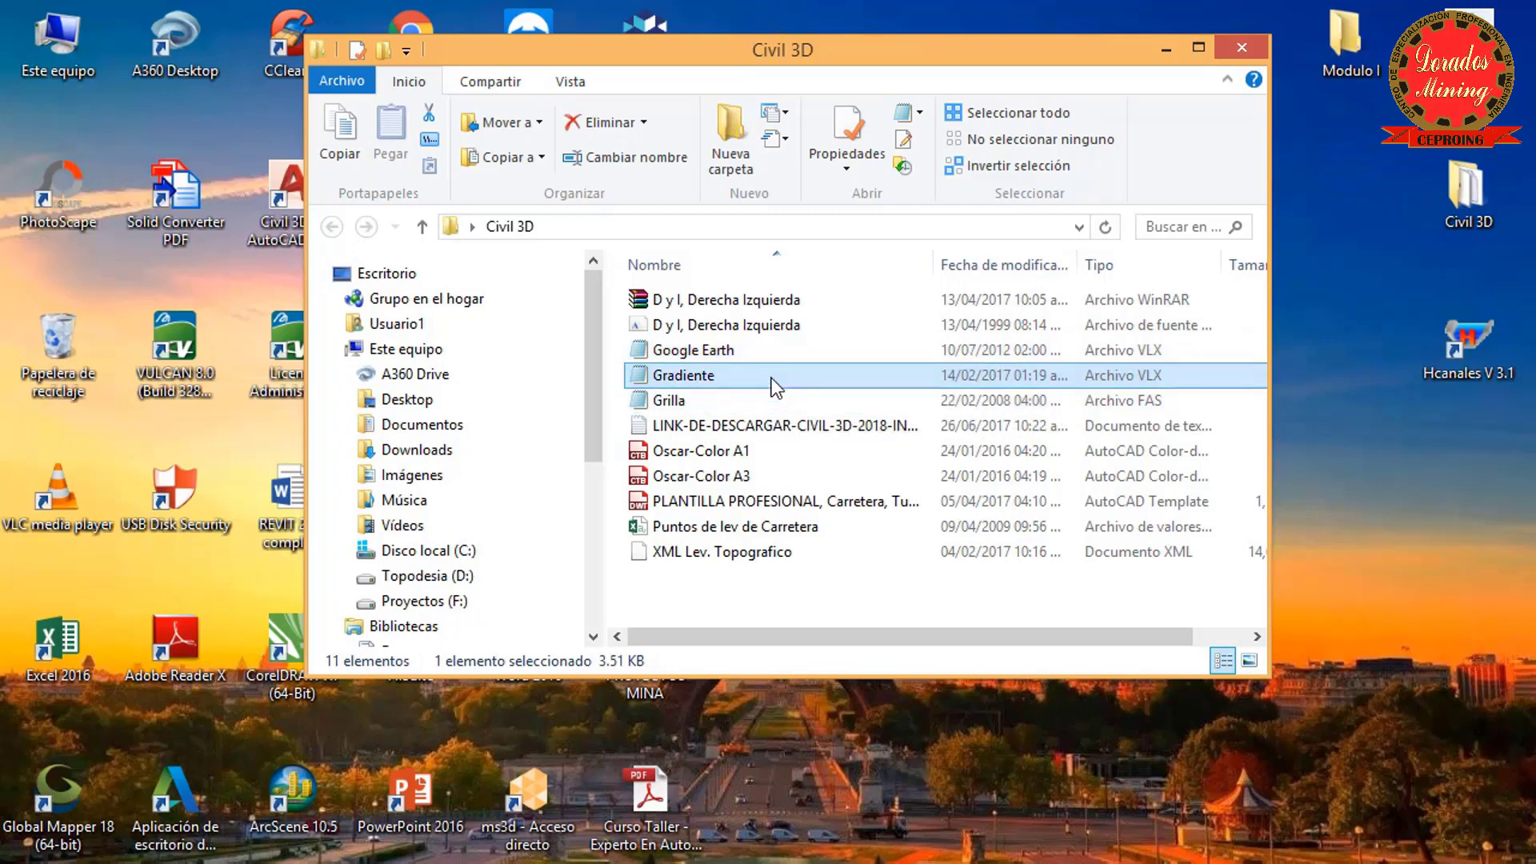
click(761, 402)
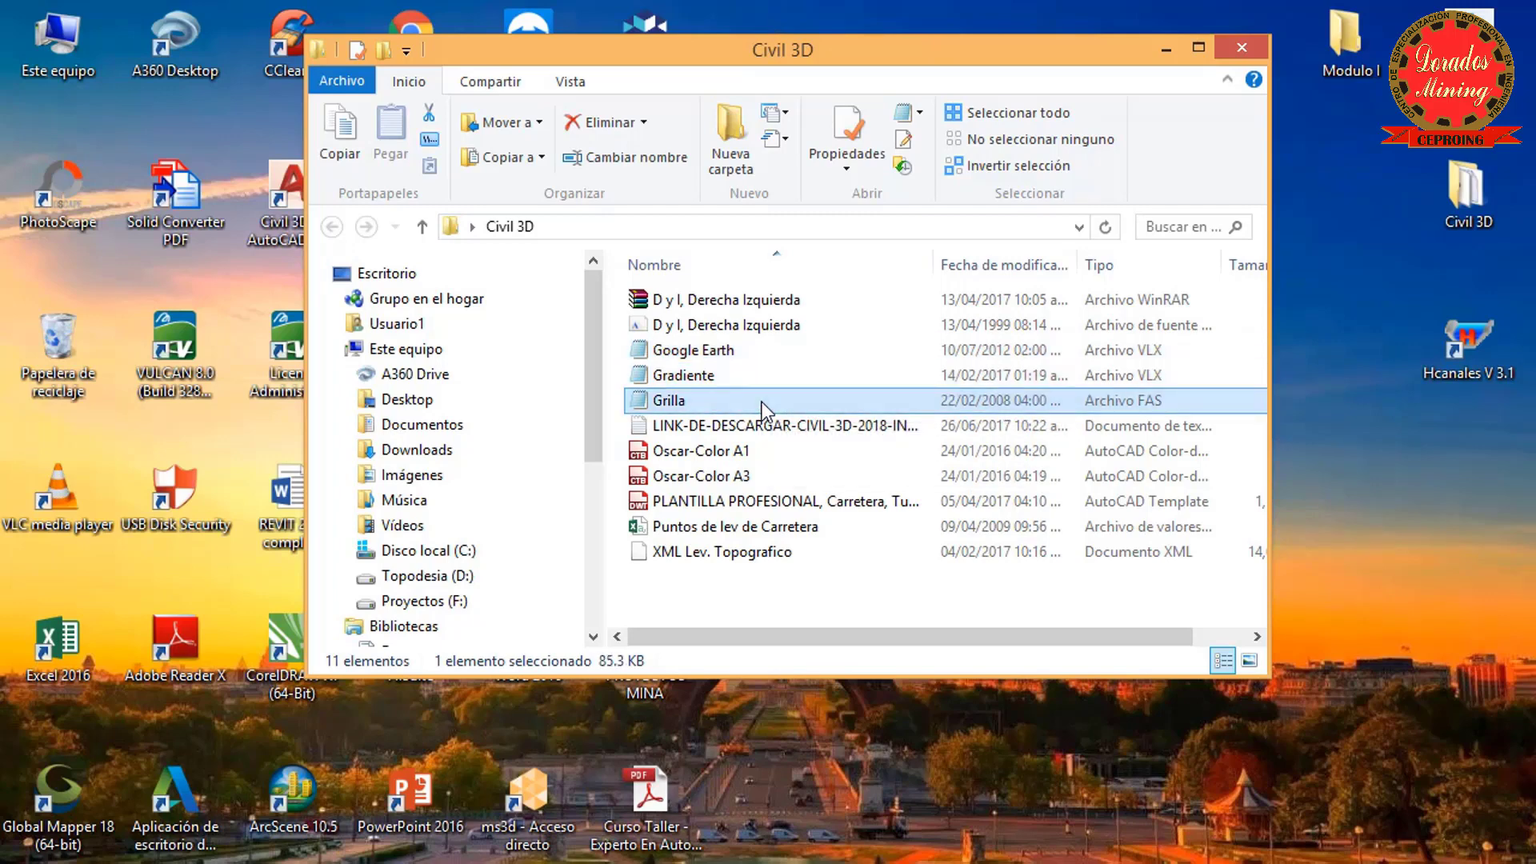
click(737, 452)
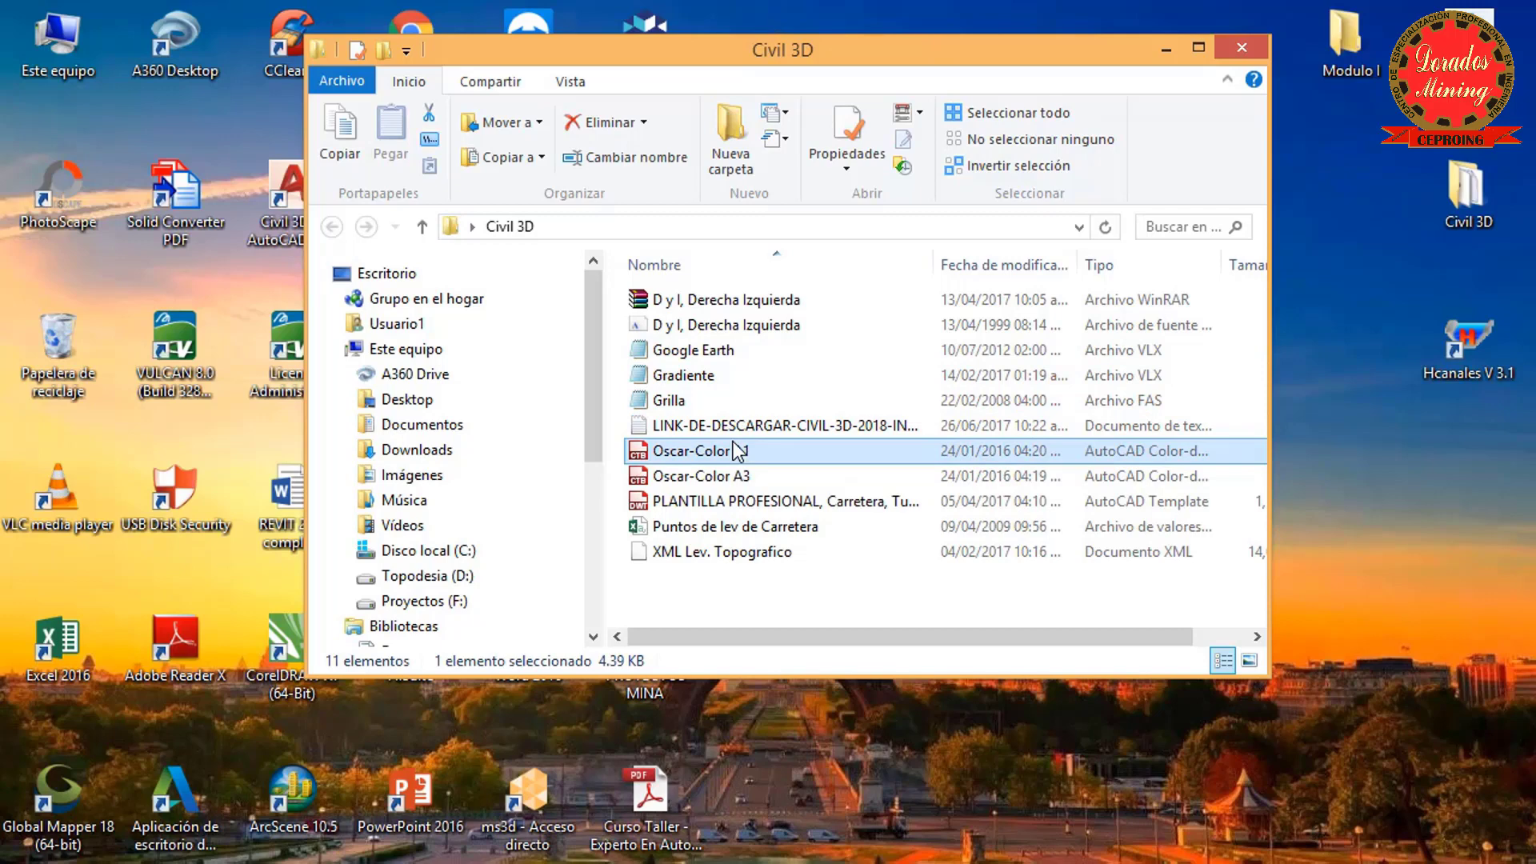
click(730, 503)
click(733, 524)
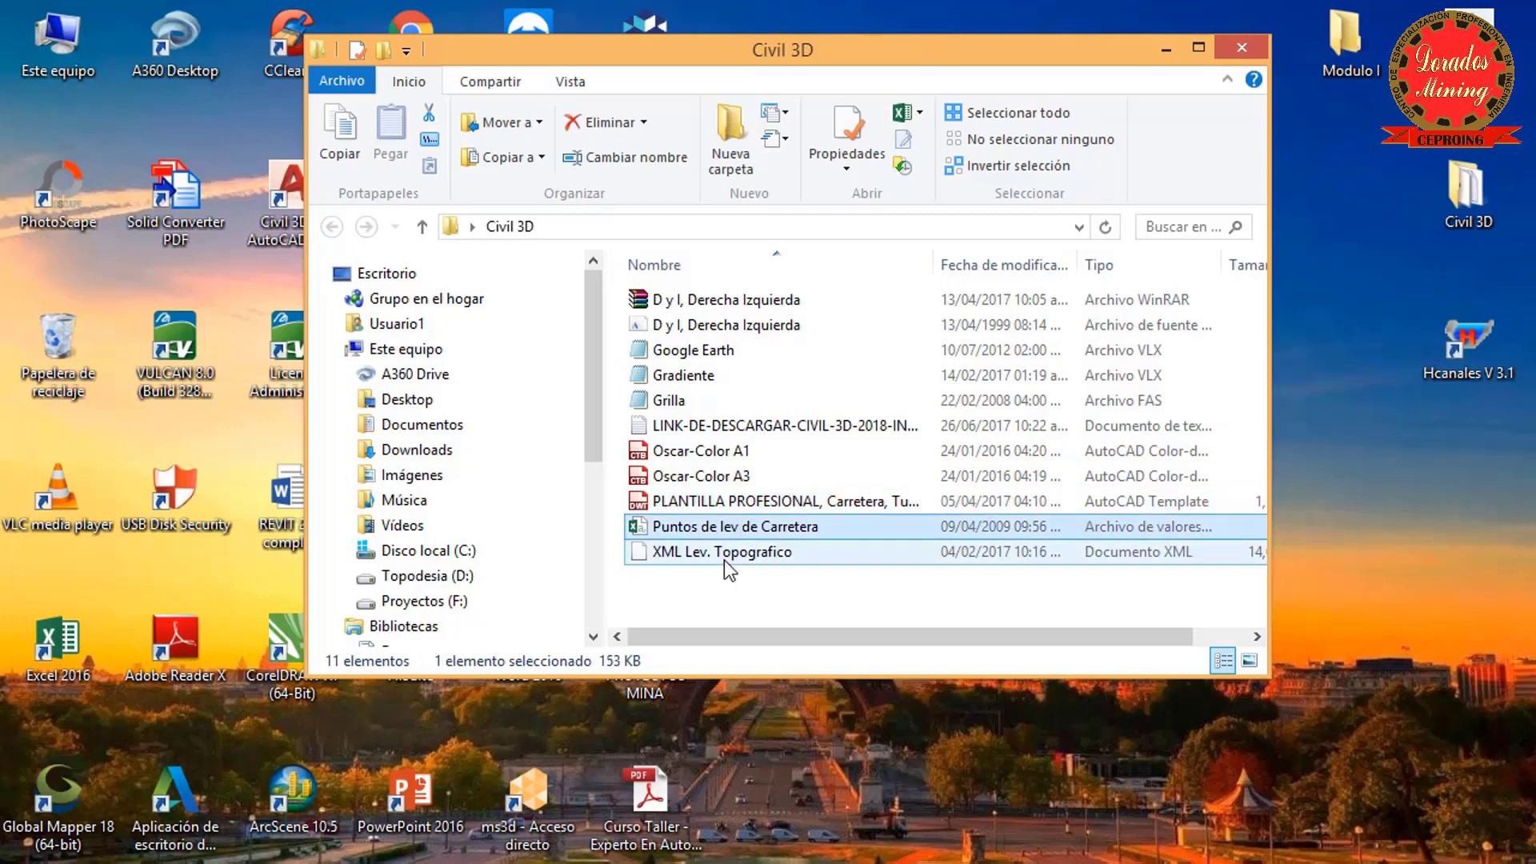
click(728, 568)
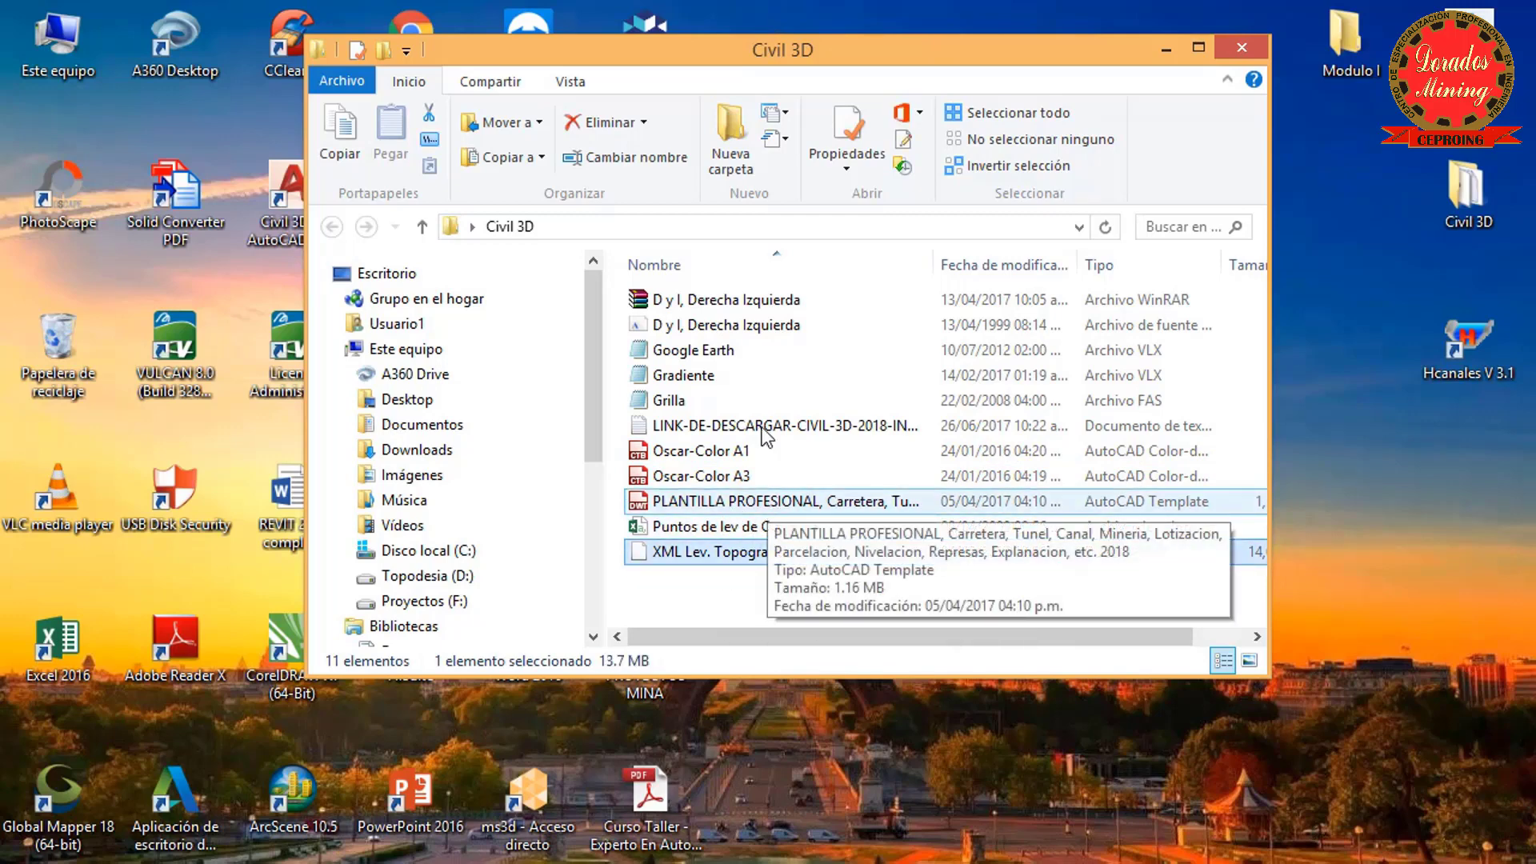
drag(871, 50, 642, 47)
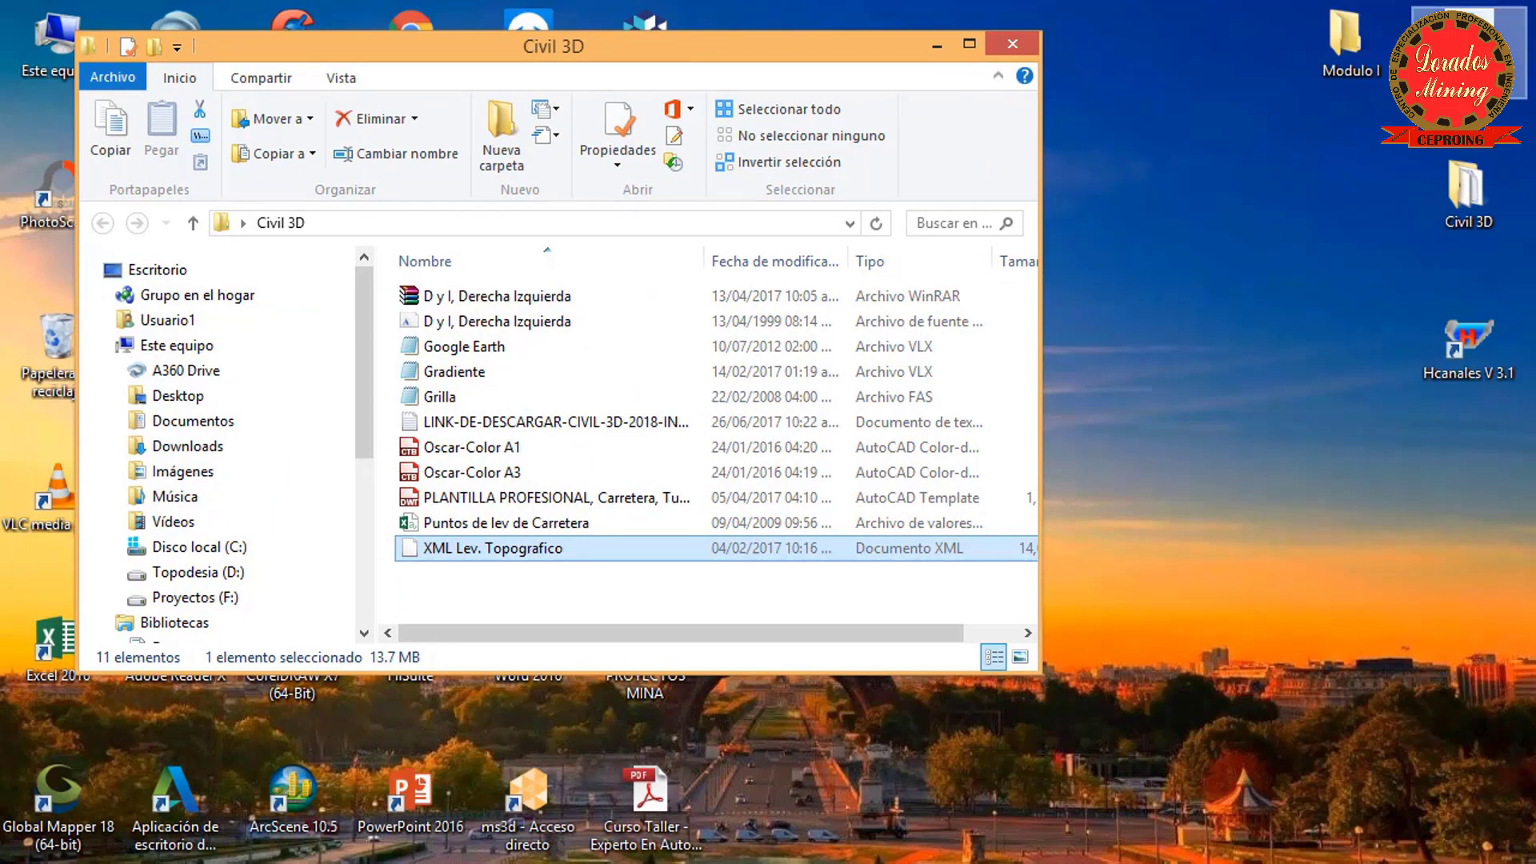
Launch Civil 3D and open the PLANTILLA PROFESIONAL template from the Civil 3D folder
click(1469, 53)
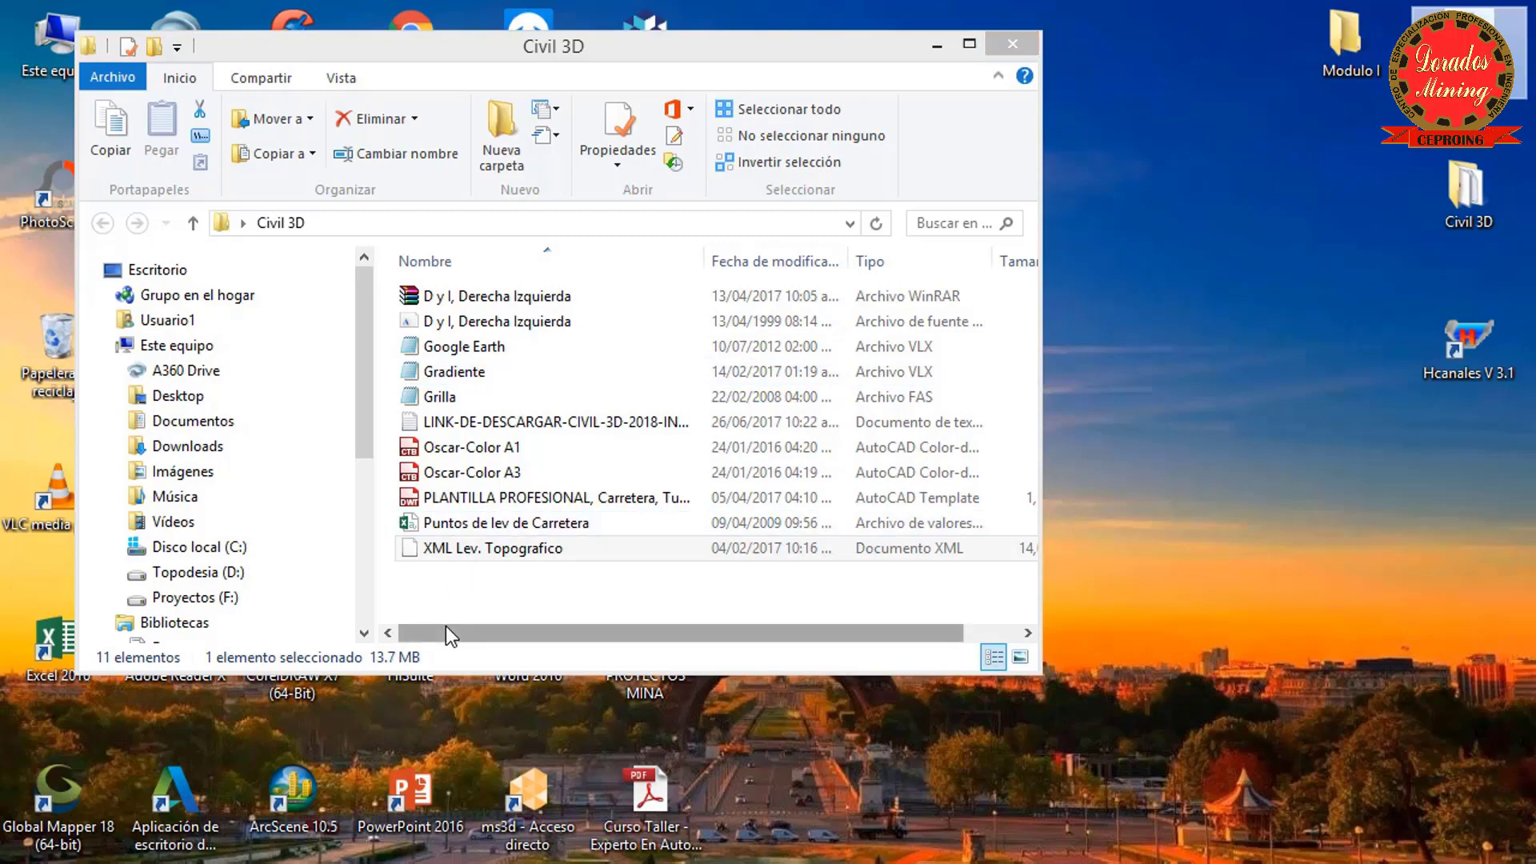
click(504, 500)
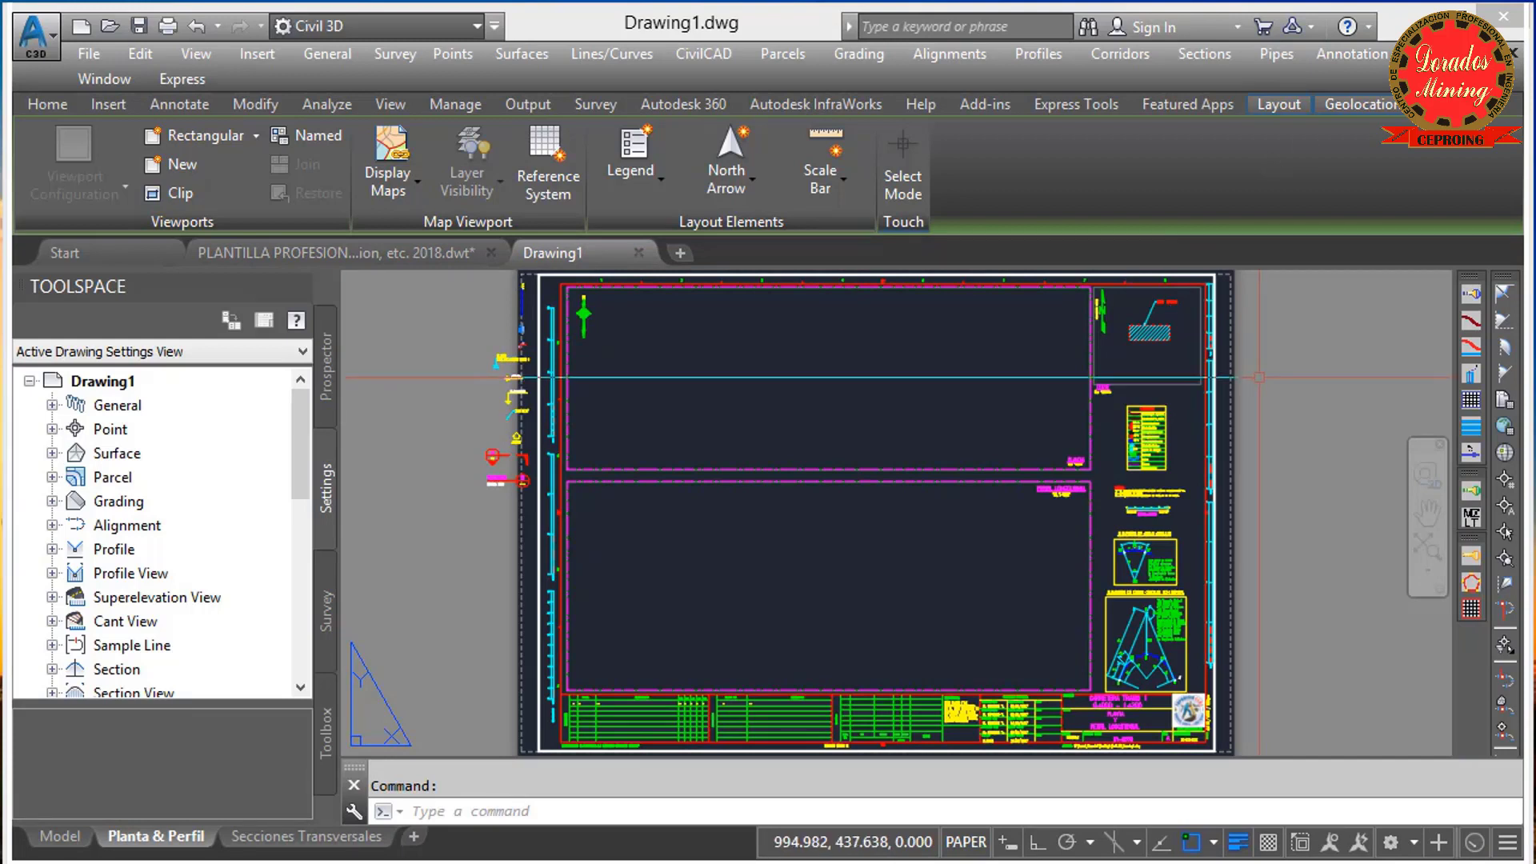
Hide the classic menu bar above the ribbon
click(496, 27)
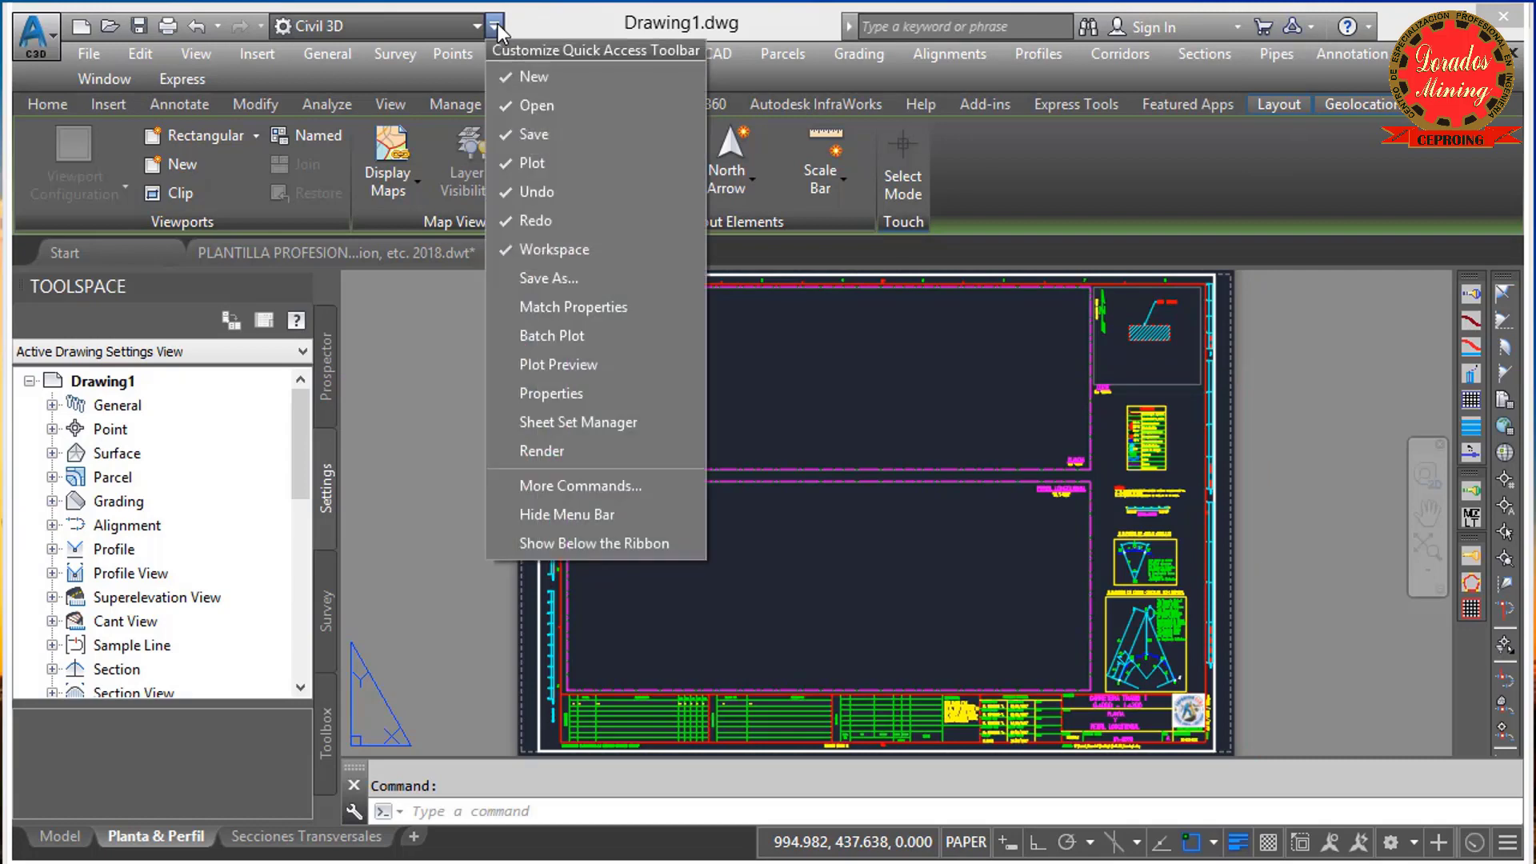
click(598, 516)
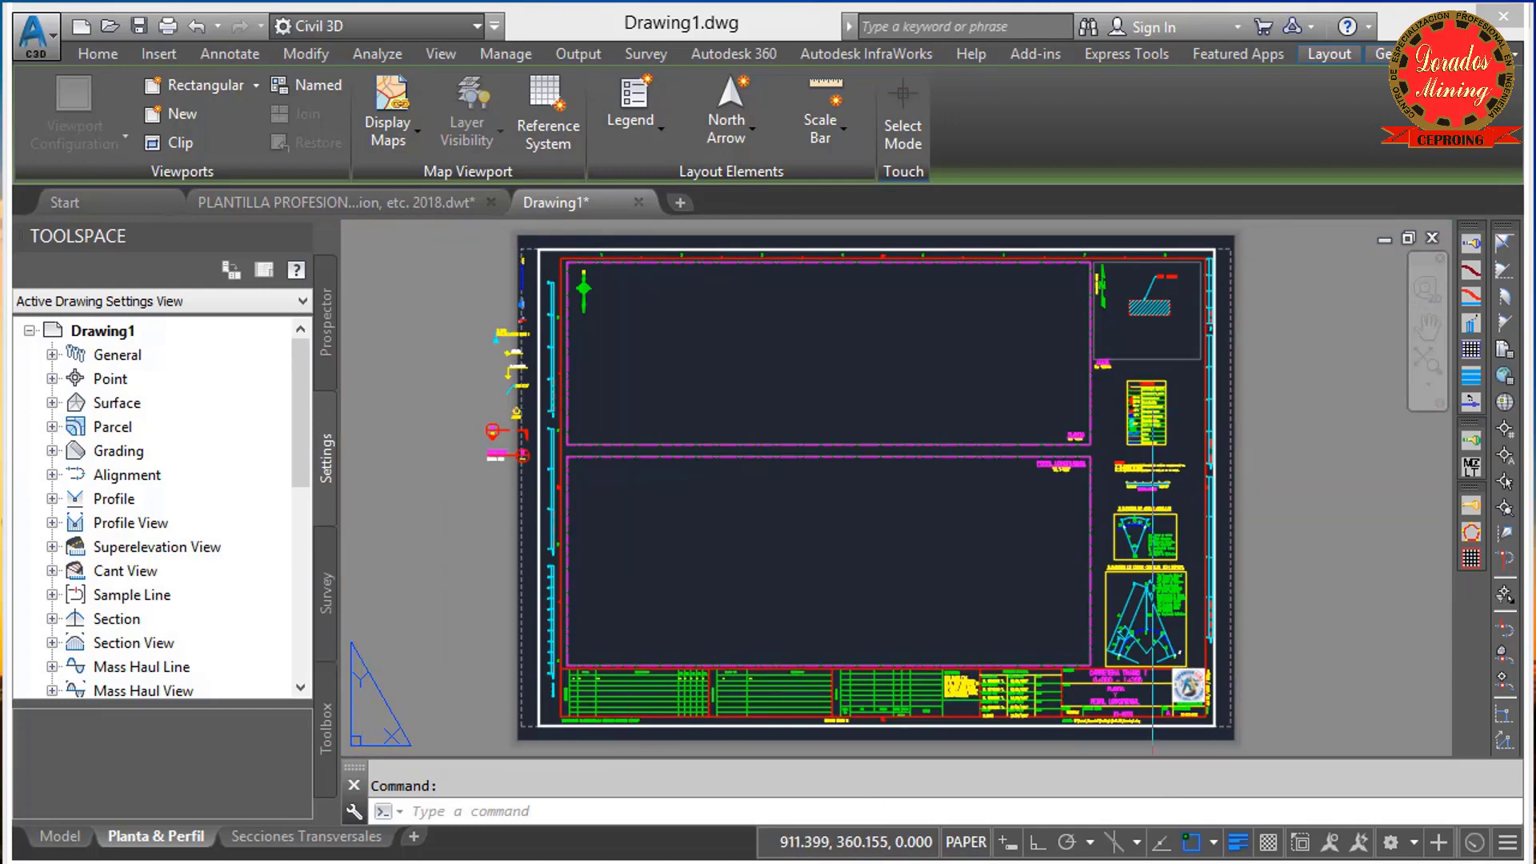
Examine model space and return to the Planta & Perfil layout of Drawing1
click(71, 839)
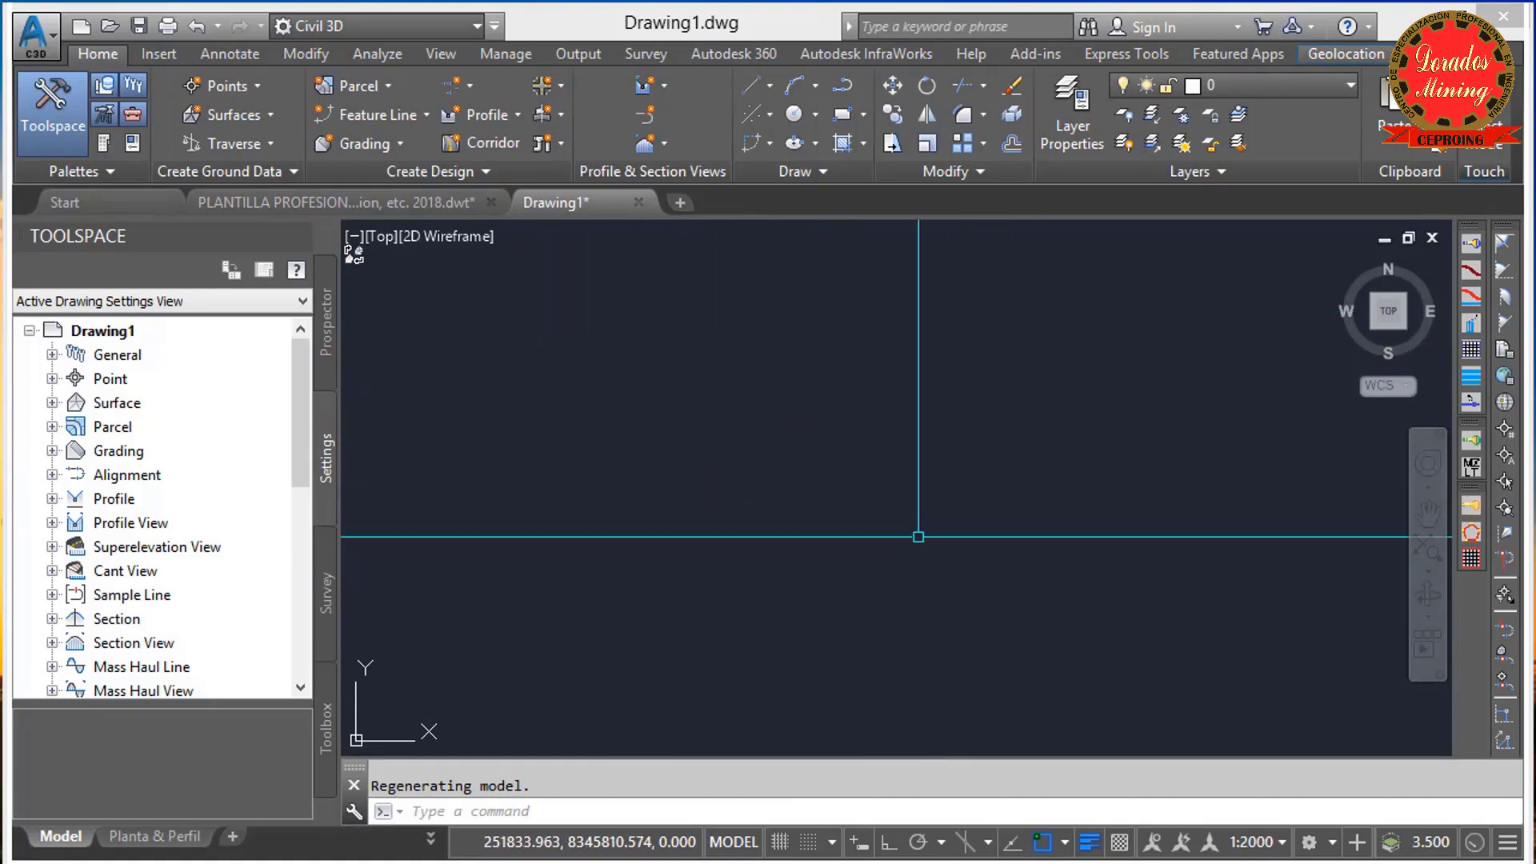
click(162, 838)
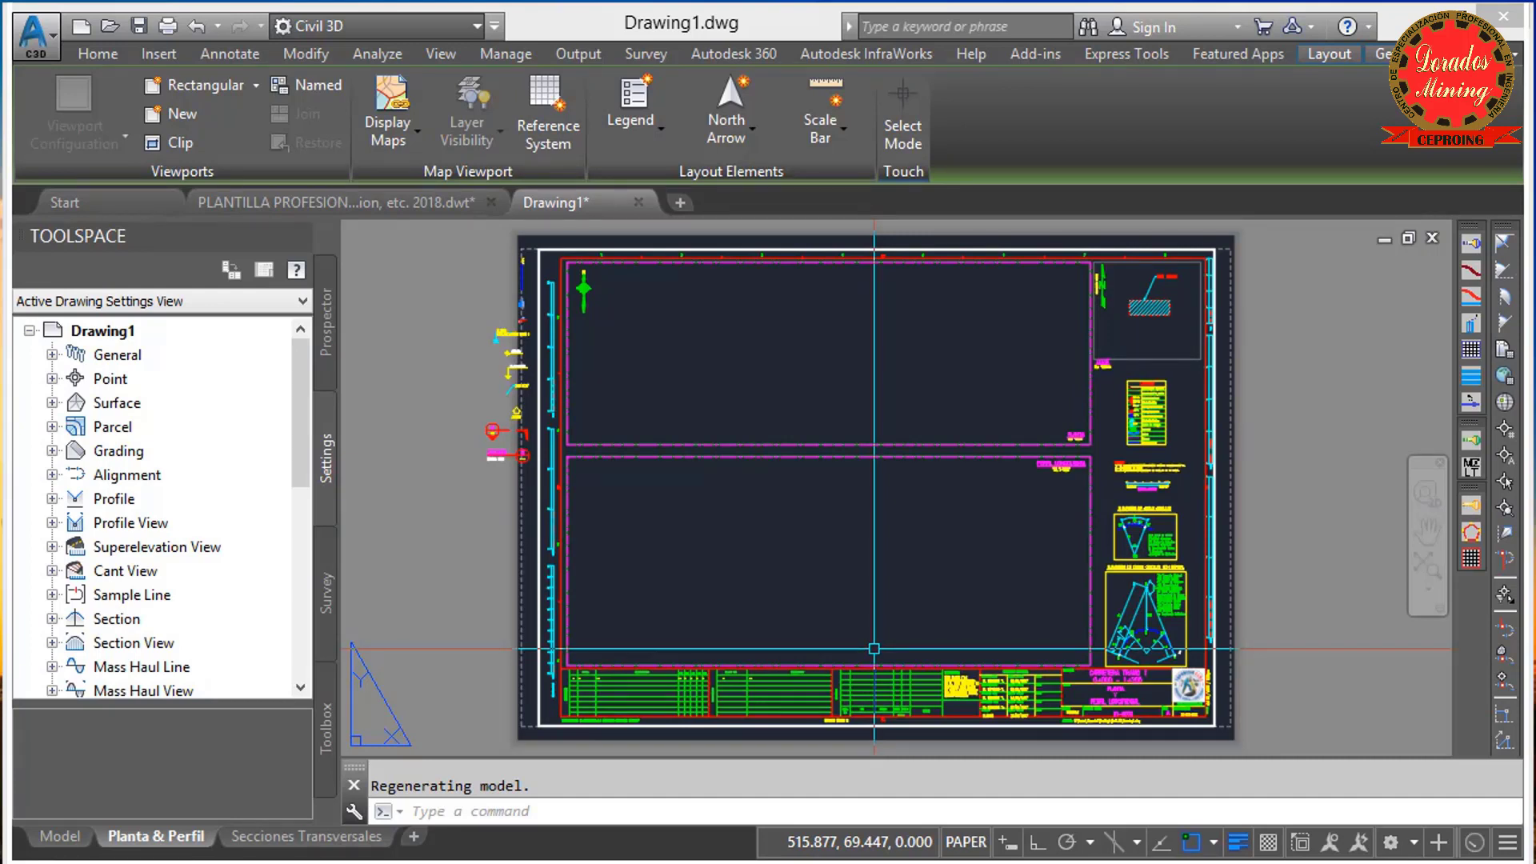
middle_drag(891, 468, 902, 479)
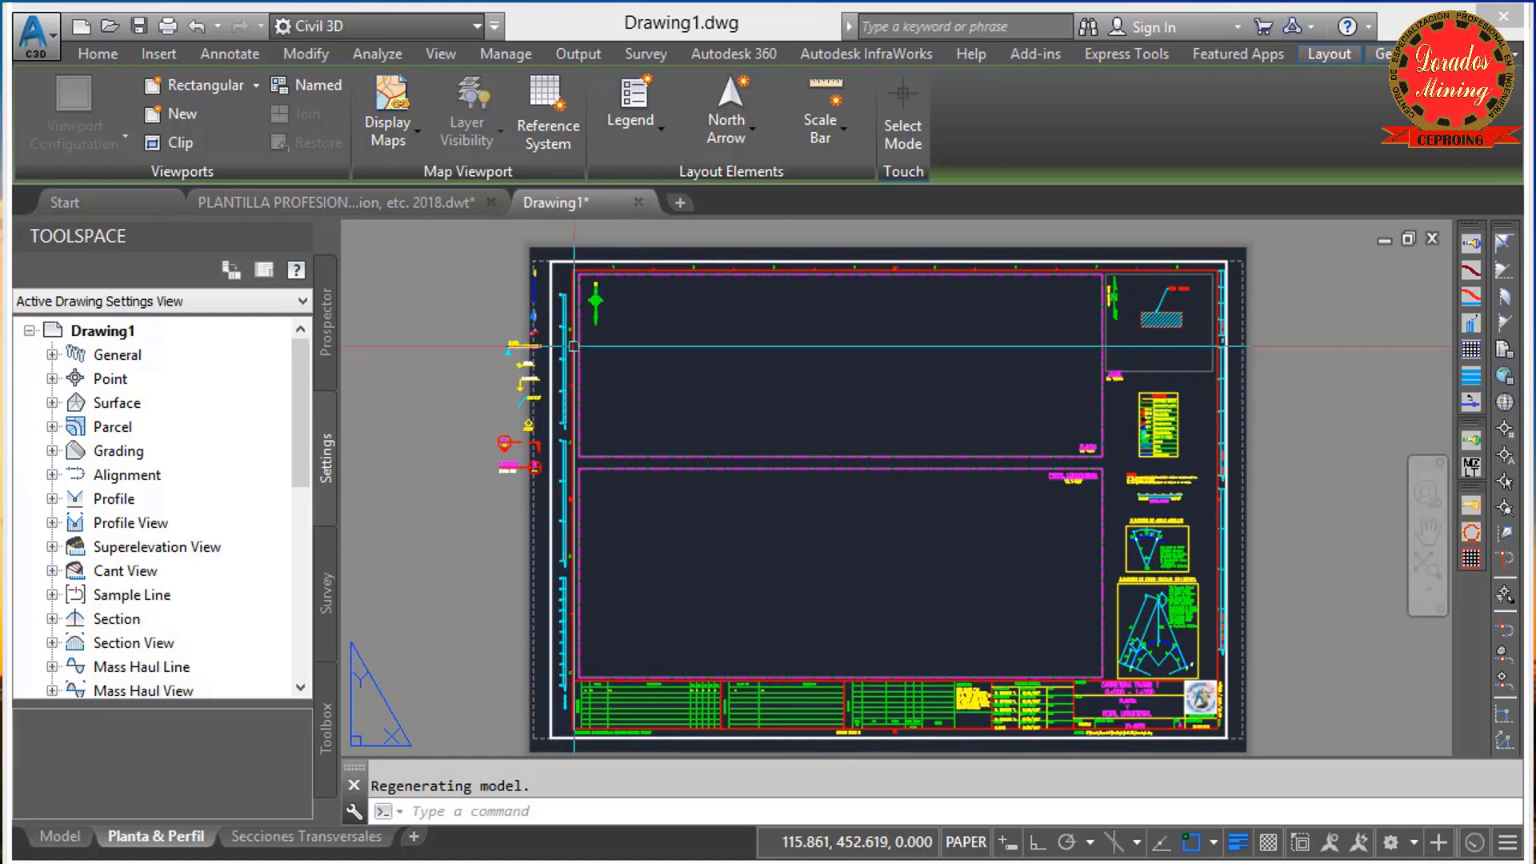
Show the classic menu bar above the ribbon
click(496, 28)
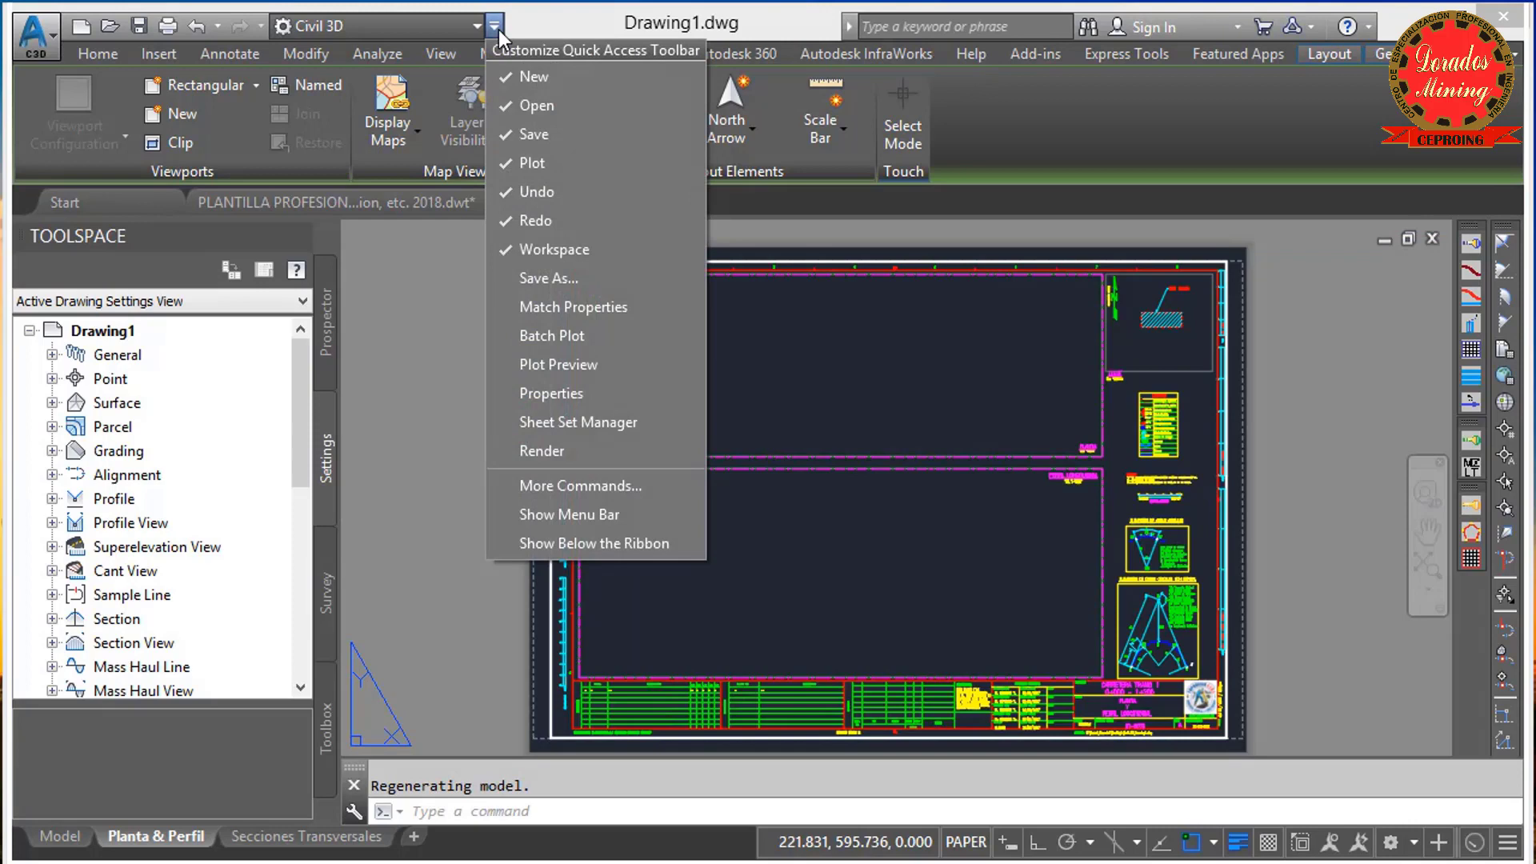
click(584, 515)
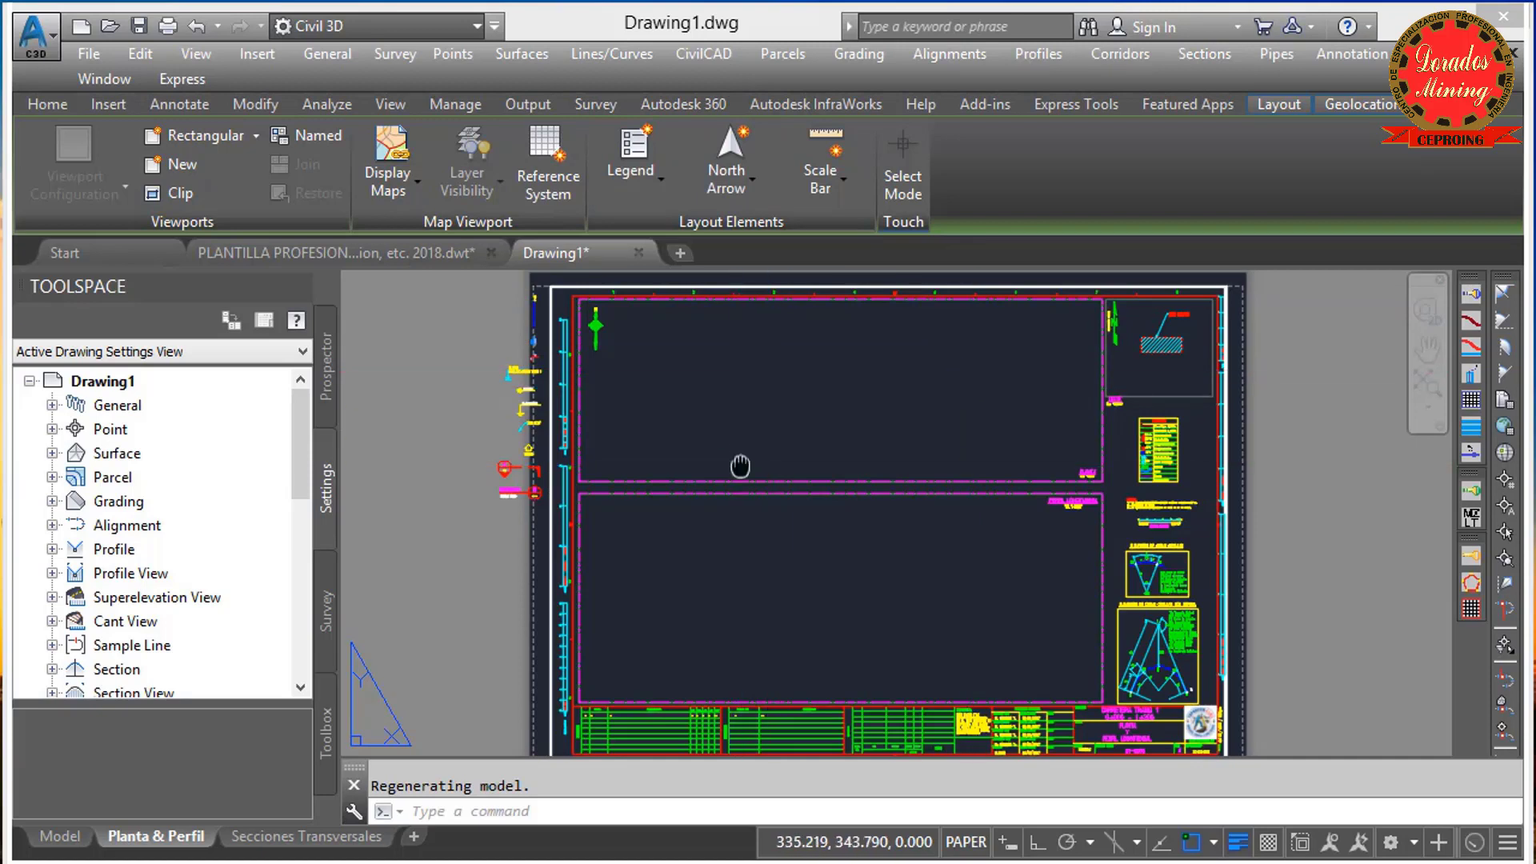
middle_drag(740, 465, 734, 463)
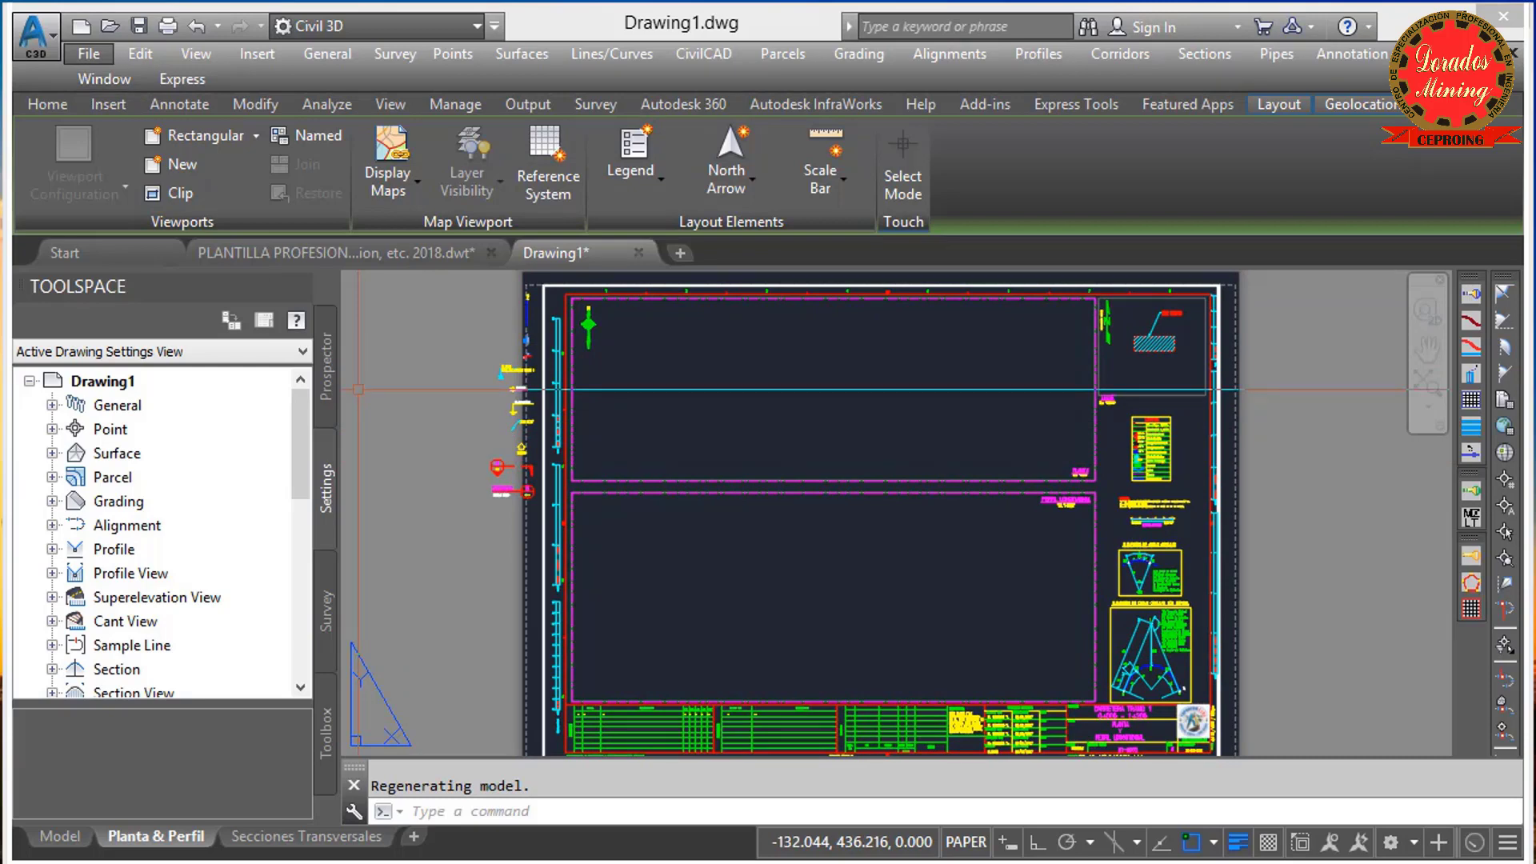
Save the drawing as an AutoCAD Drawing Template (*.dwt), replacing _AutoCAD Civil 3D (Metric) NCS and accepting Metric measurement
click(89, 54)
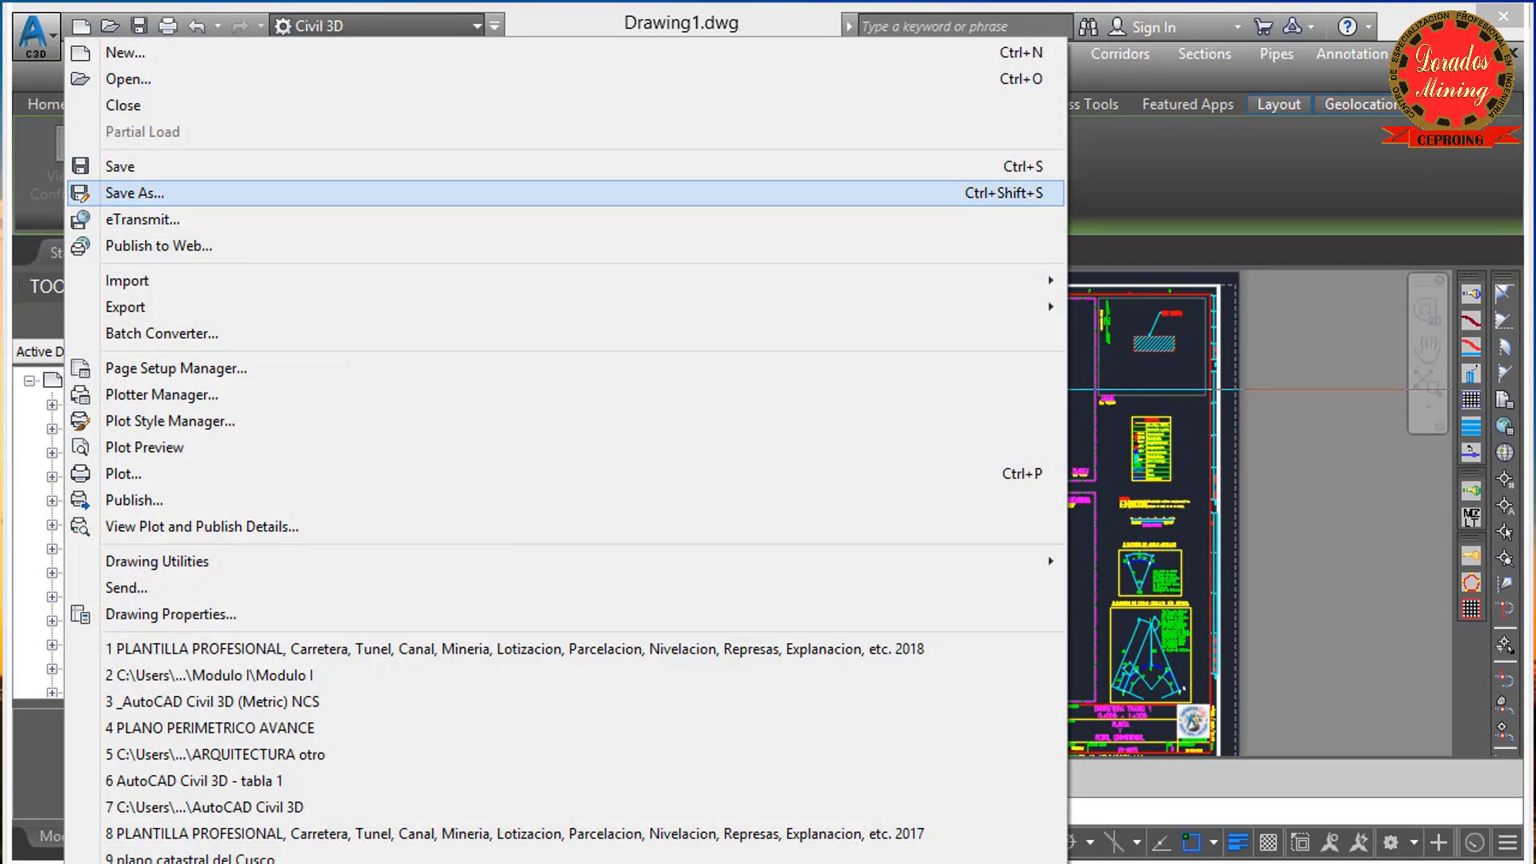
click(135, 193)
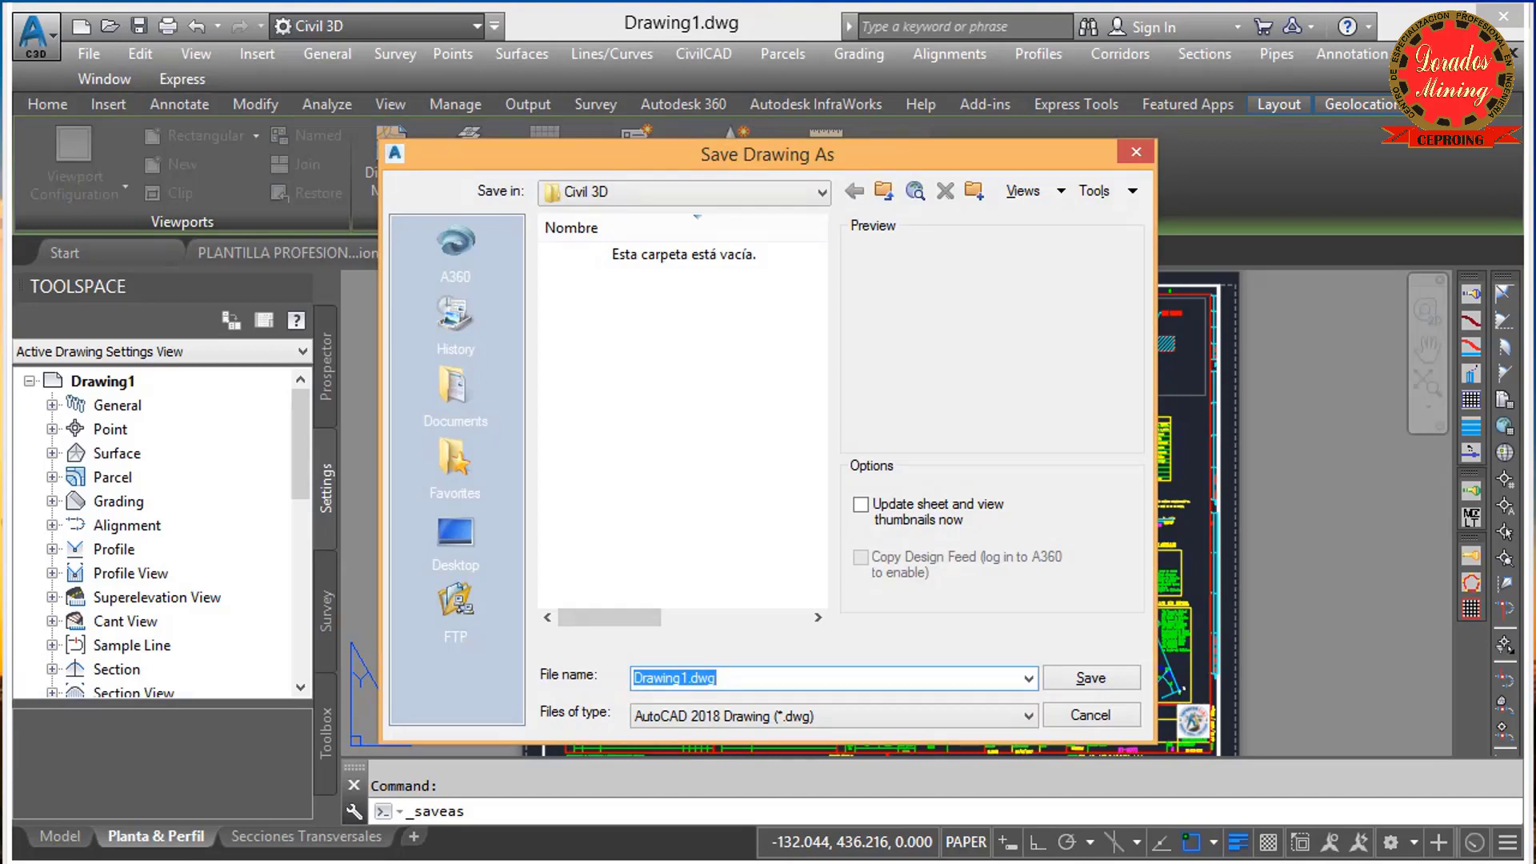
click(1029, 717)
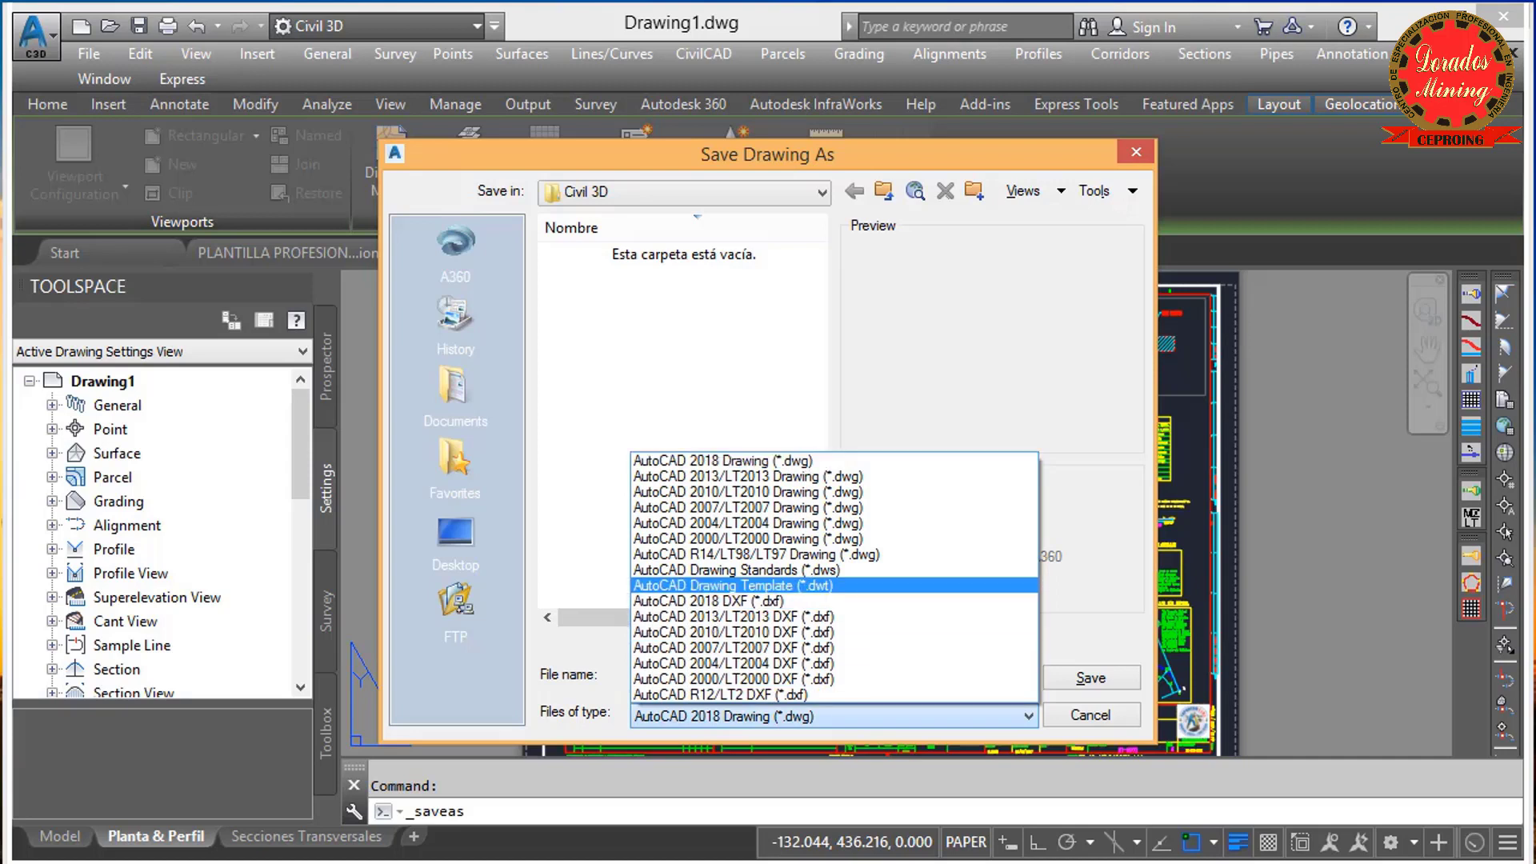
click(732, 585)
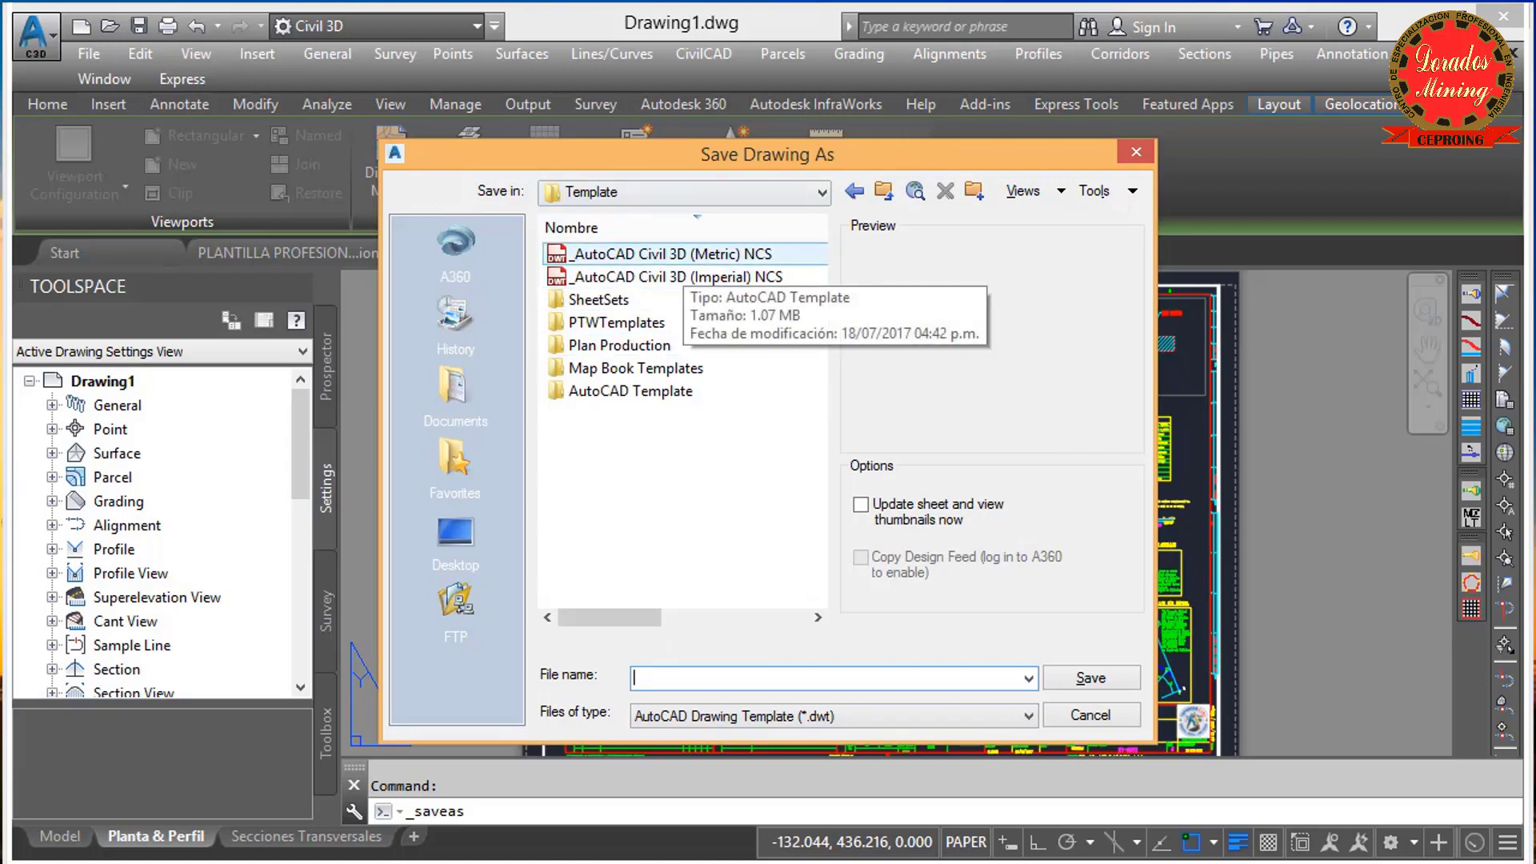
click(672, 255)
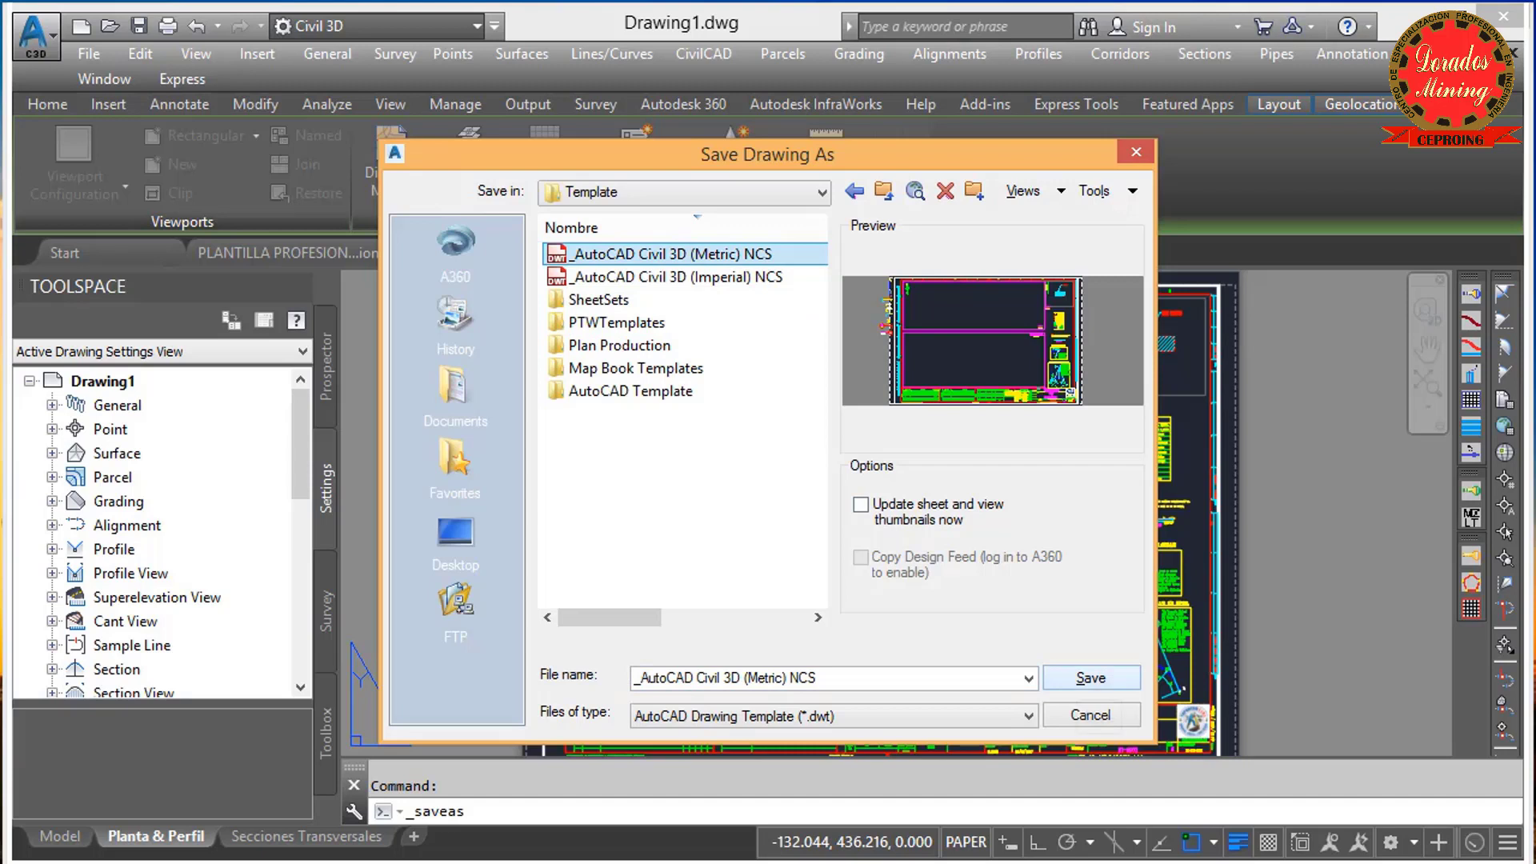
click(1091, 678)
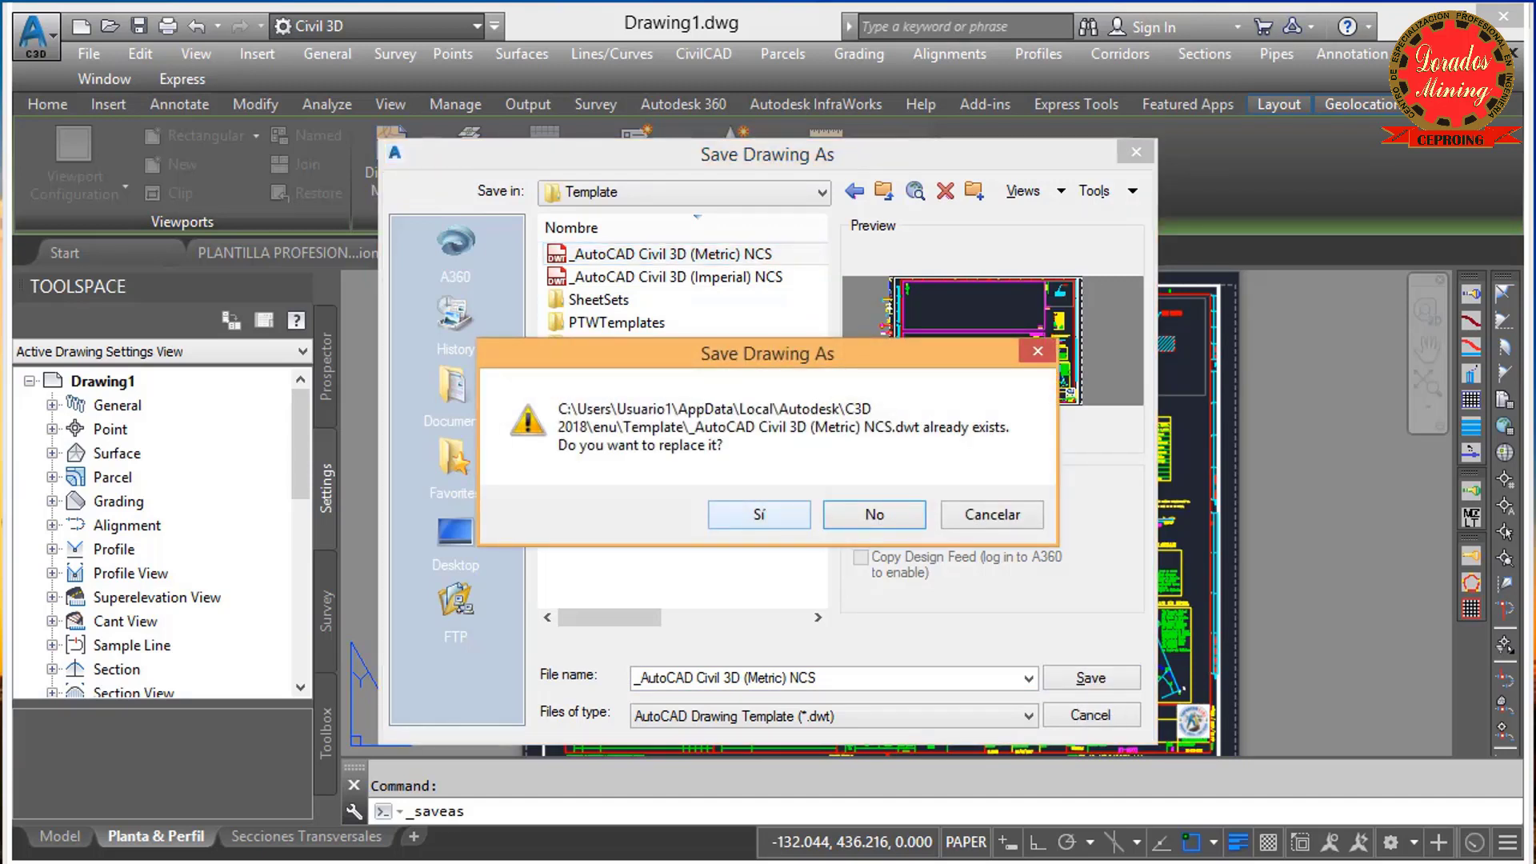
key(Return)
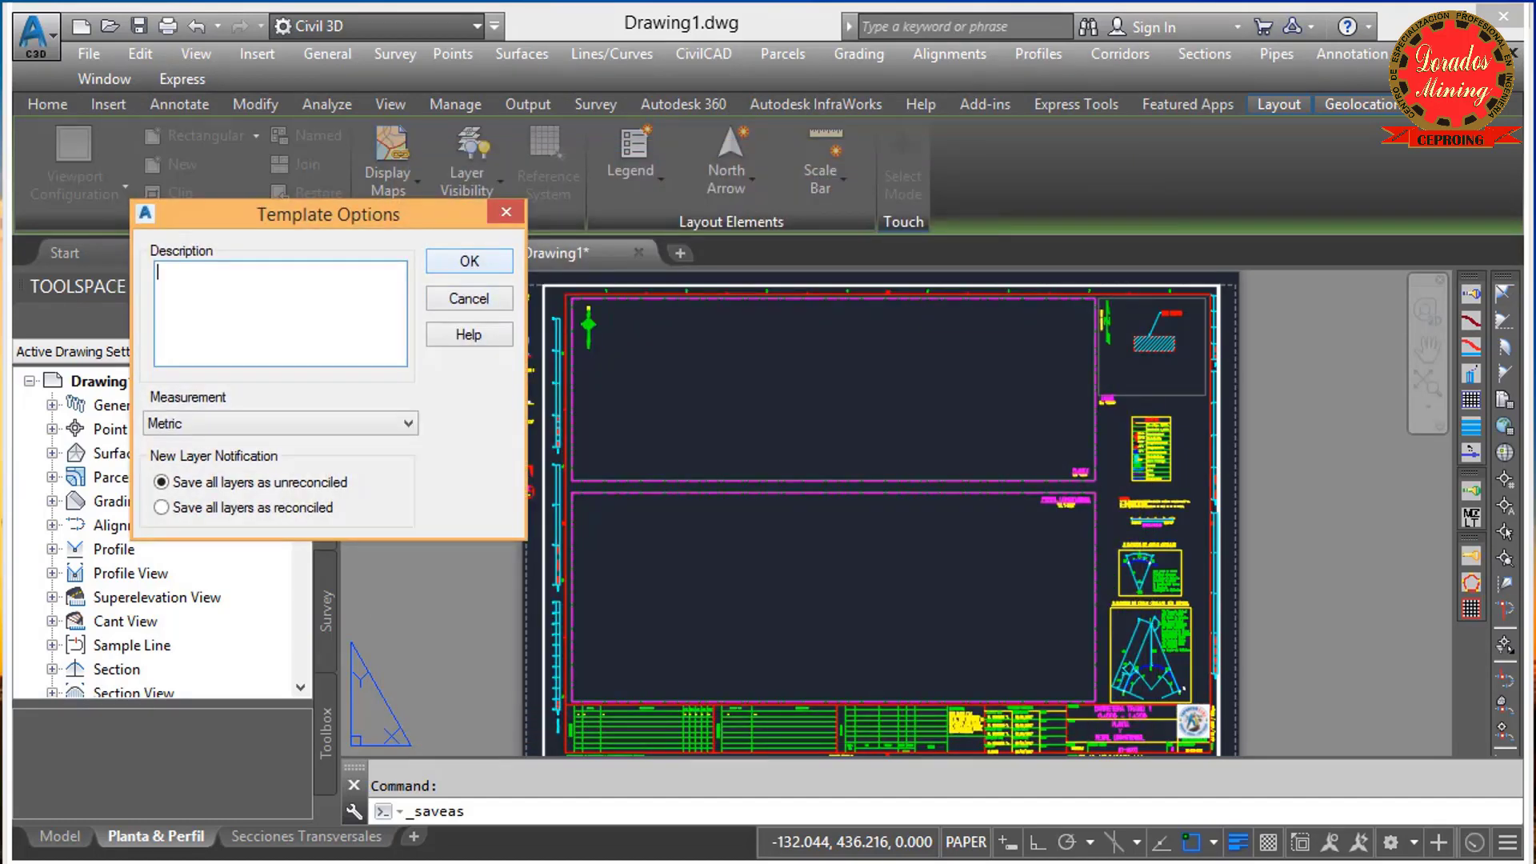
drag(328, 214, 680, 322)
key(Return)
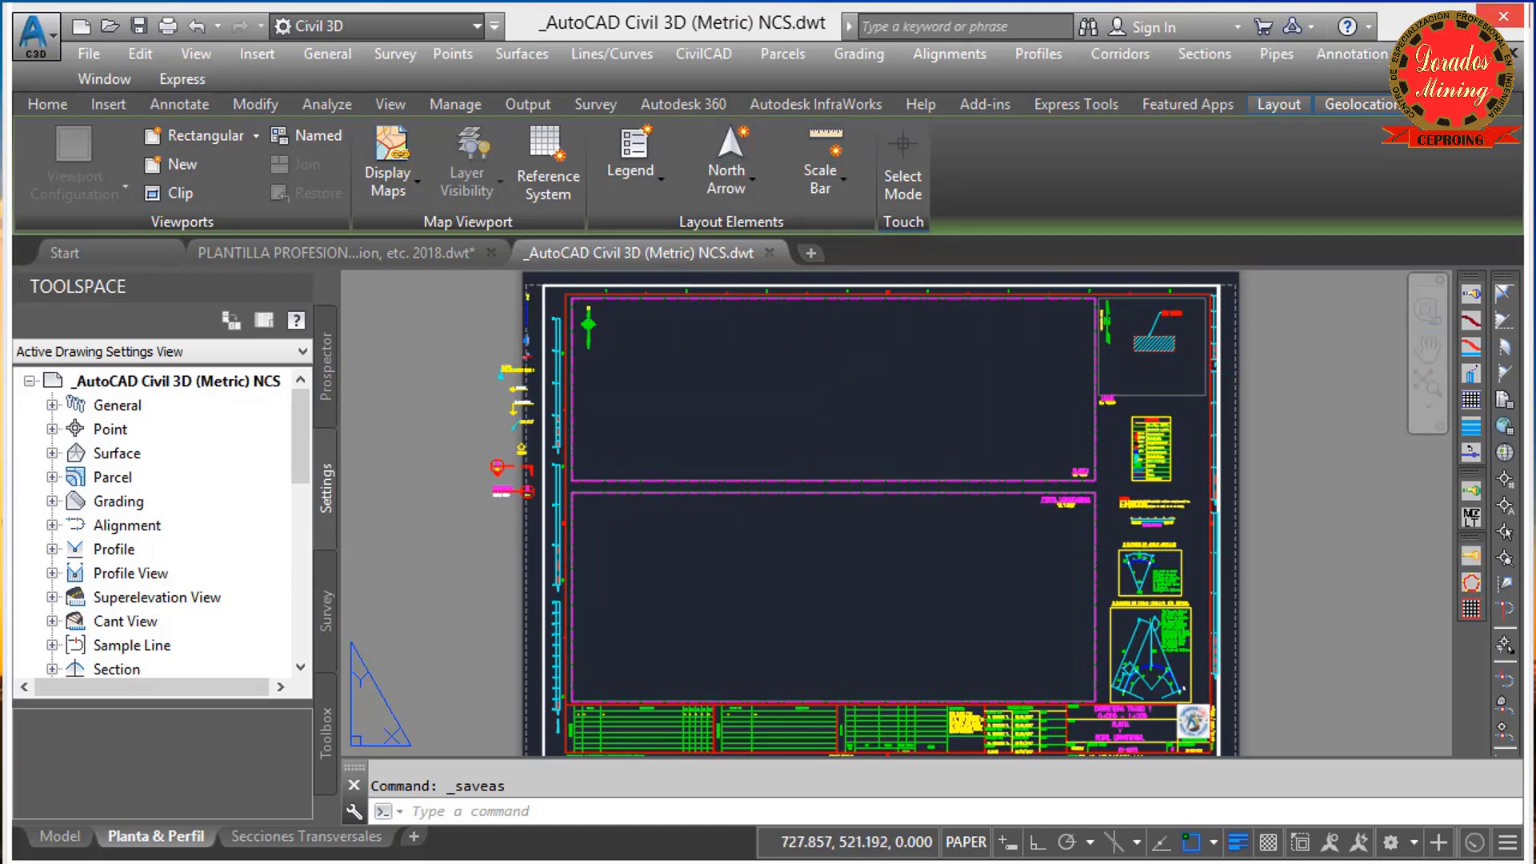
Close the template drawing, exit Civil 3D and close the Civil 3D folder window
key(ctrl+F4)
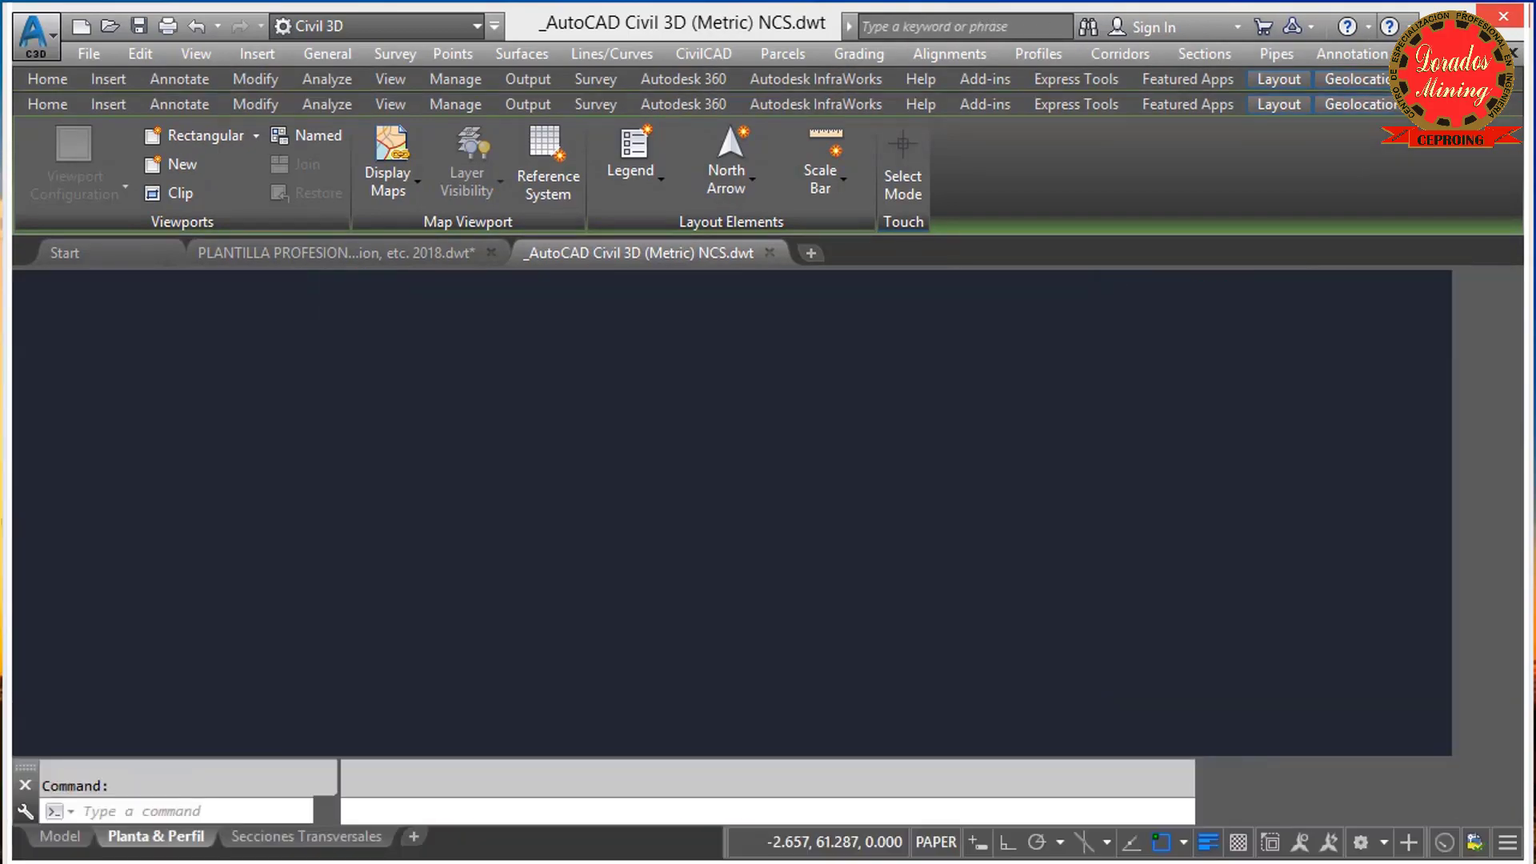
key(alt+F4)
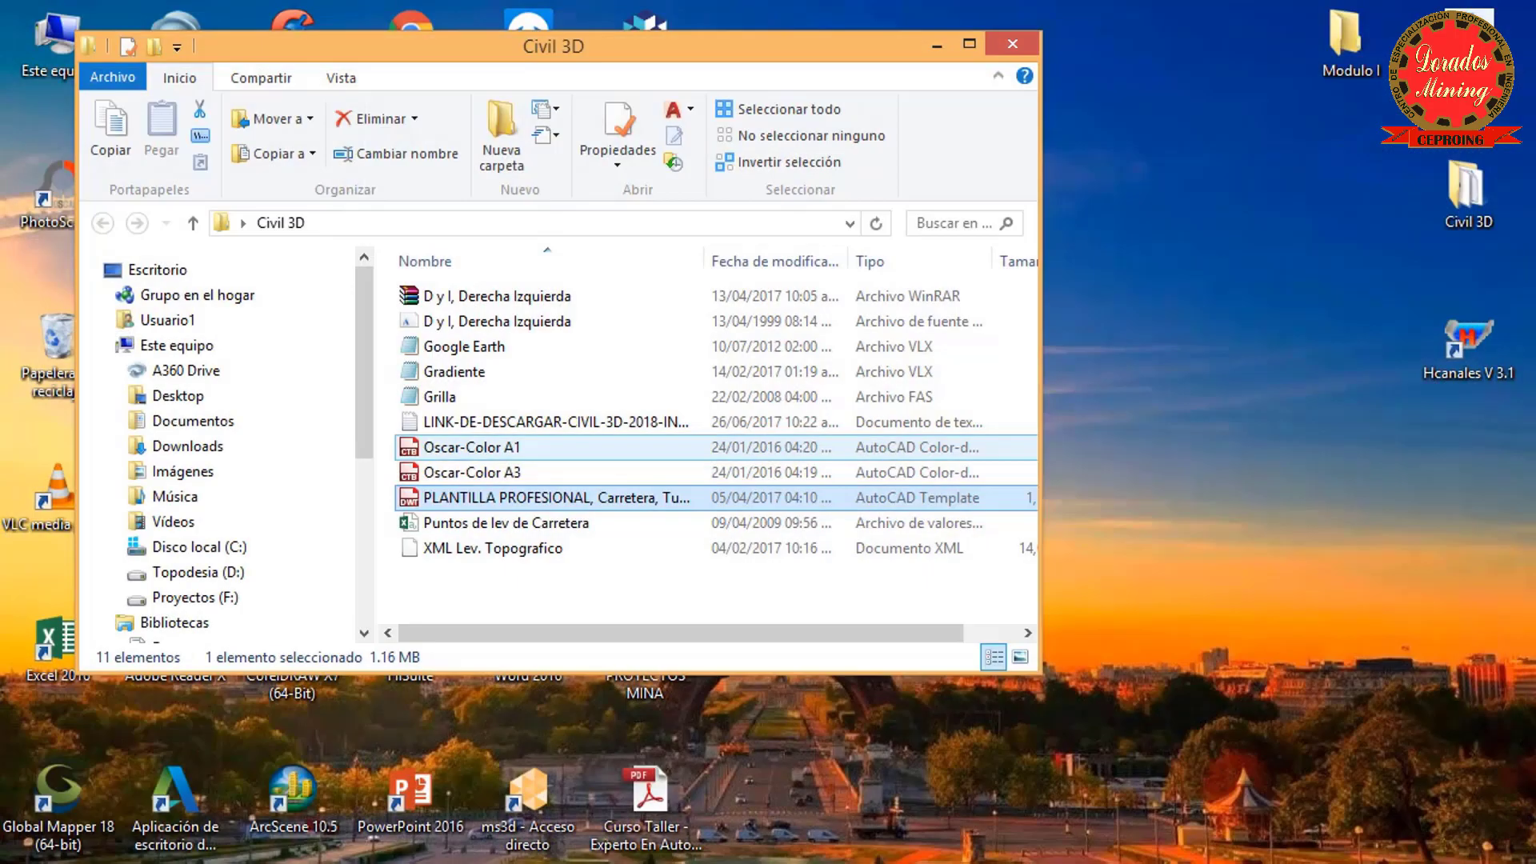
click(1012, 44)
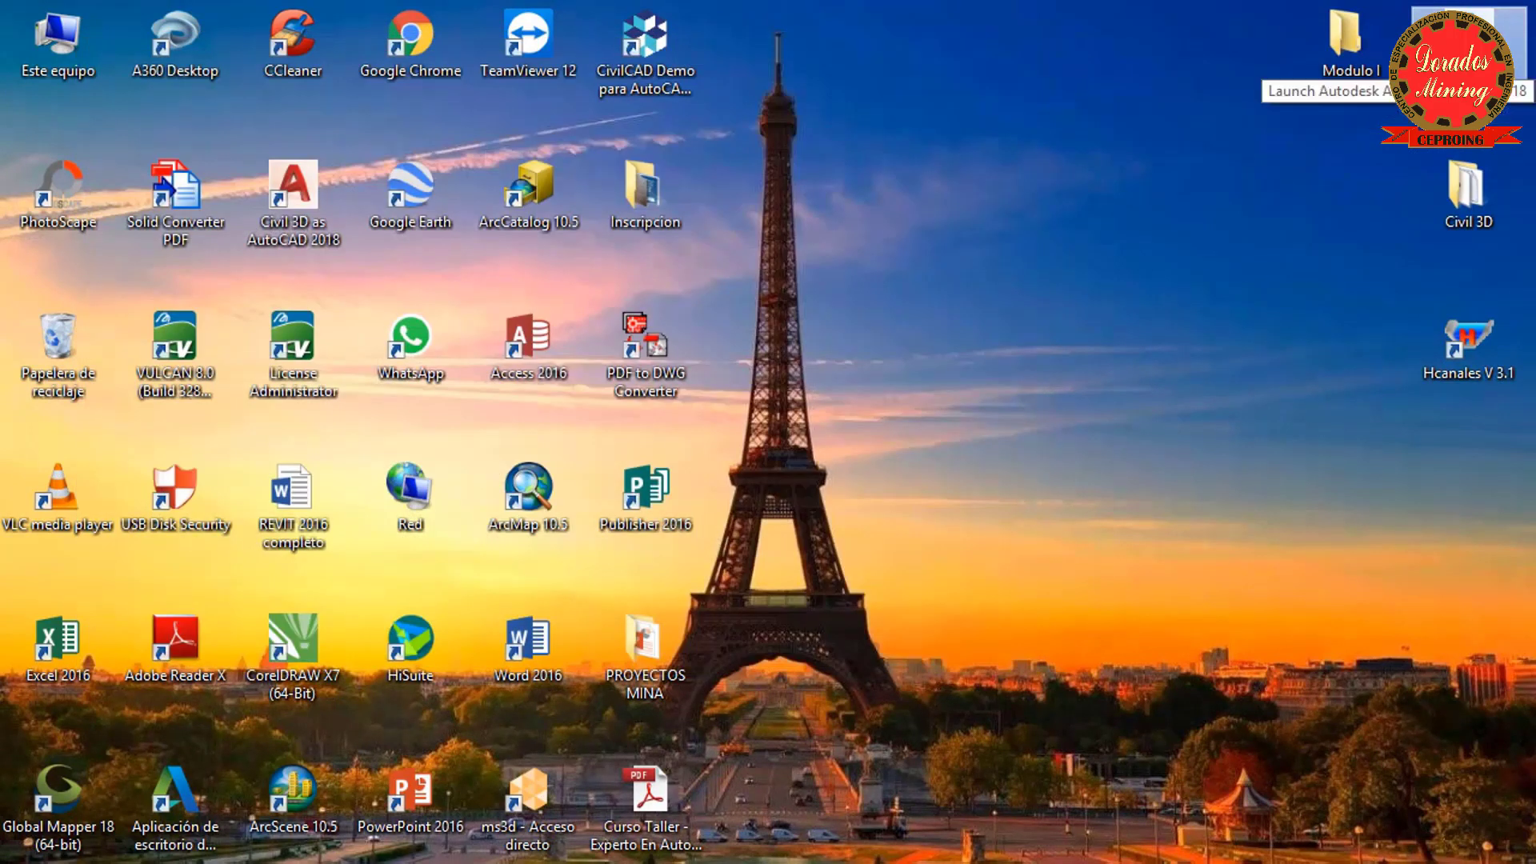
Relaunch Civil 3D and open the drawing settings of Drawing1
double_click(1448, 48)
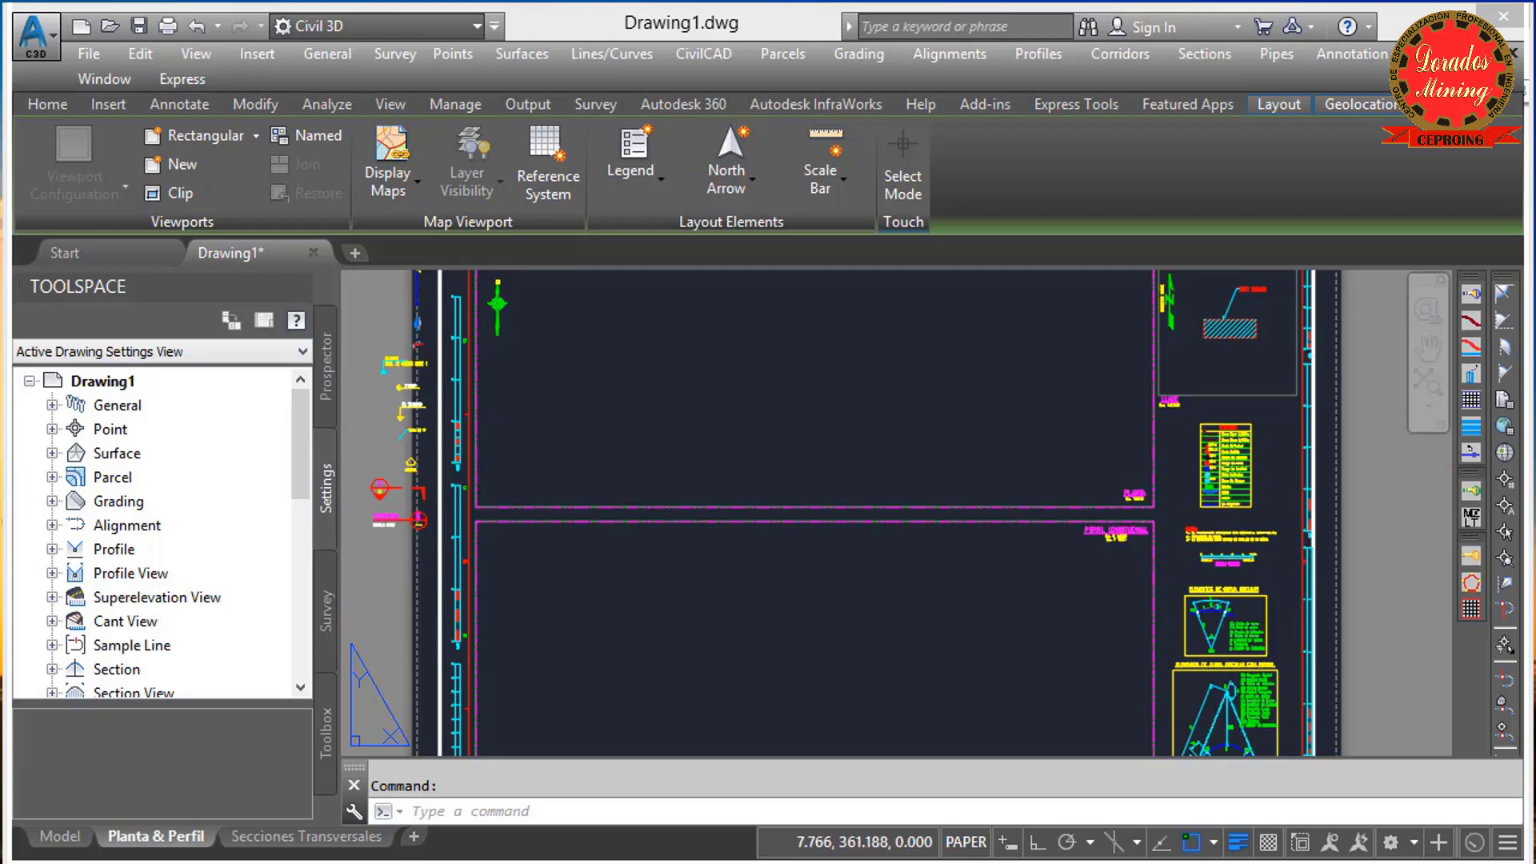
click(102, 381)
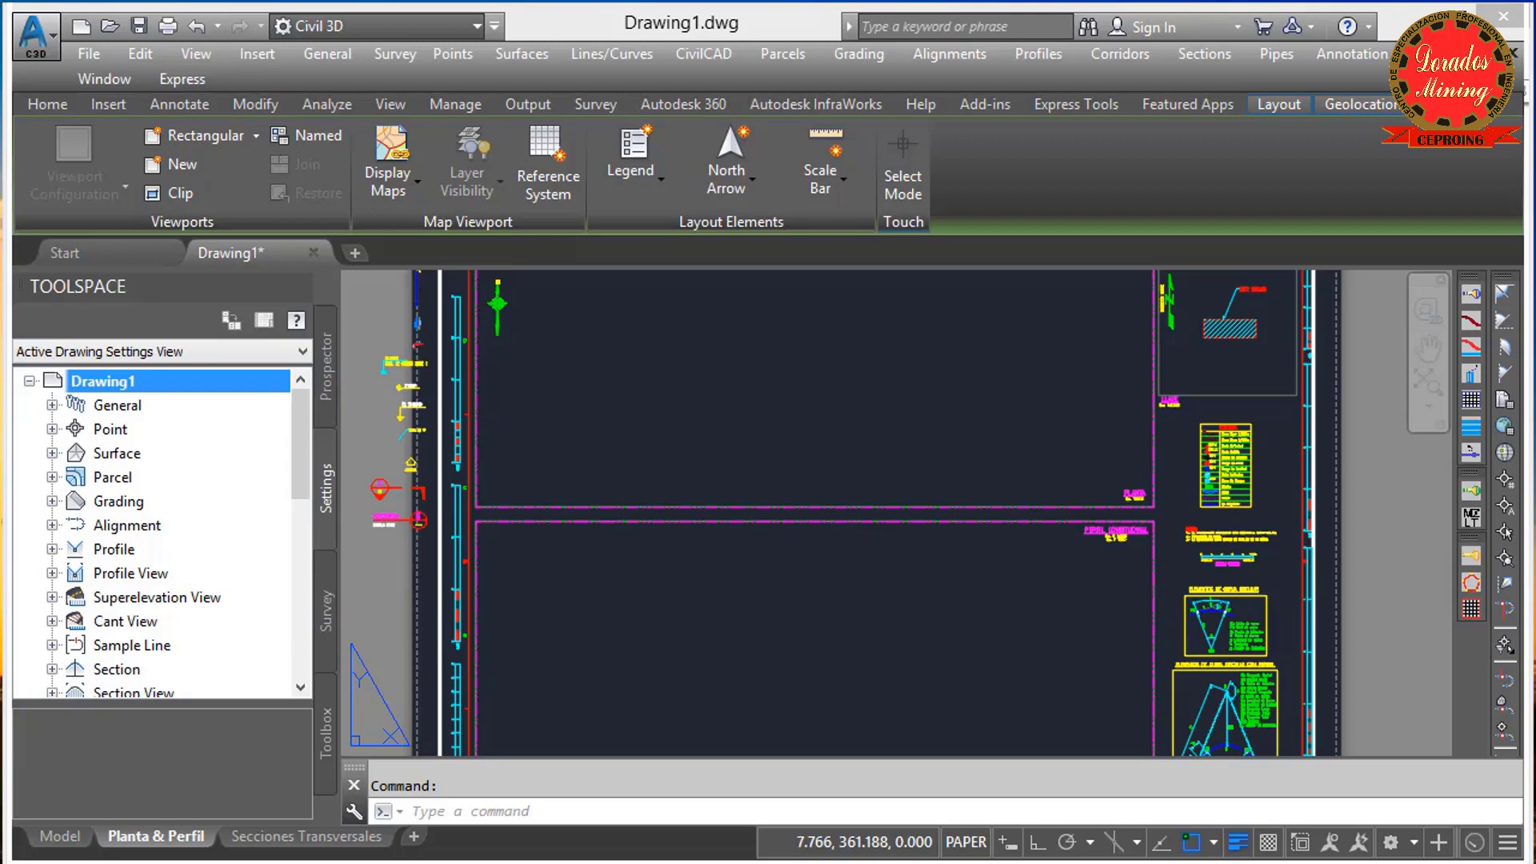
right_click(148, 382)
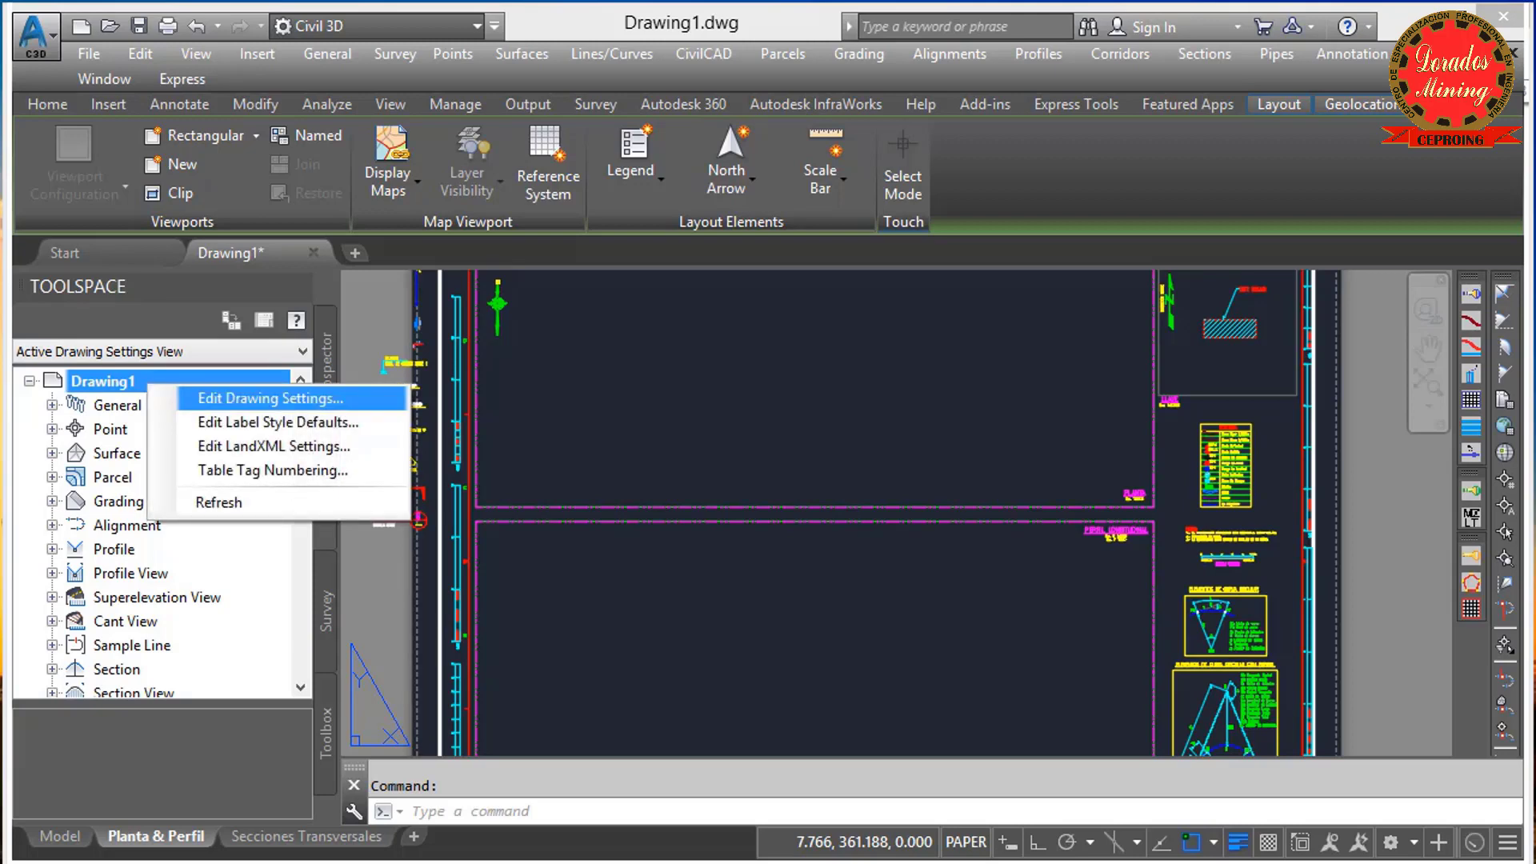
key(Return)
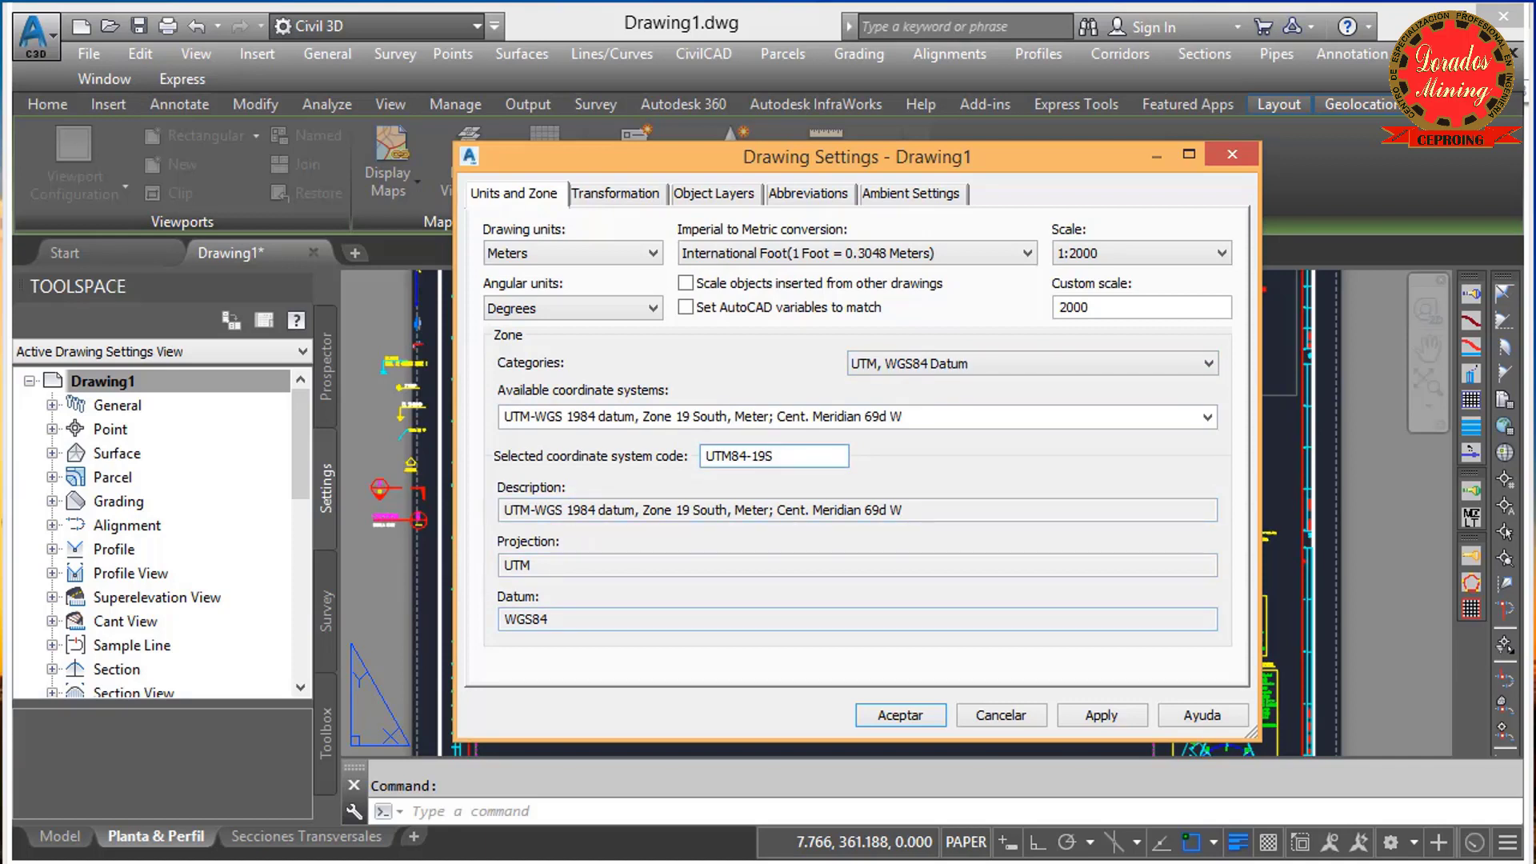
Try zones 17 and 18 in the selected coordinate system code, then restore it to UTM84-19S
click(768, 456)
key(BackSpace)
text(7)
key(BackSpace)
text(8)
key(BackSpace)
text(9)
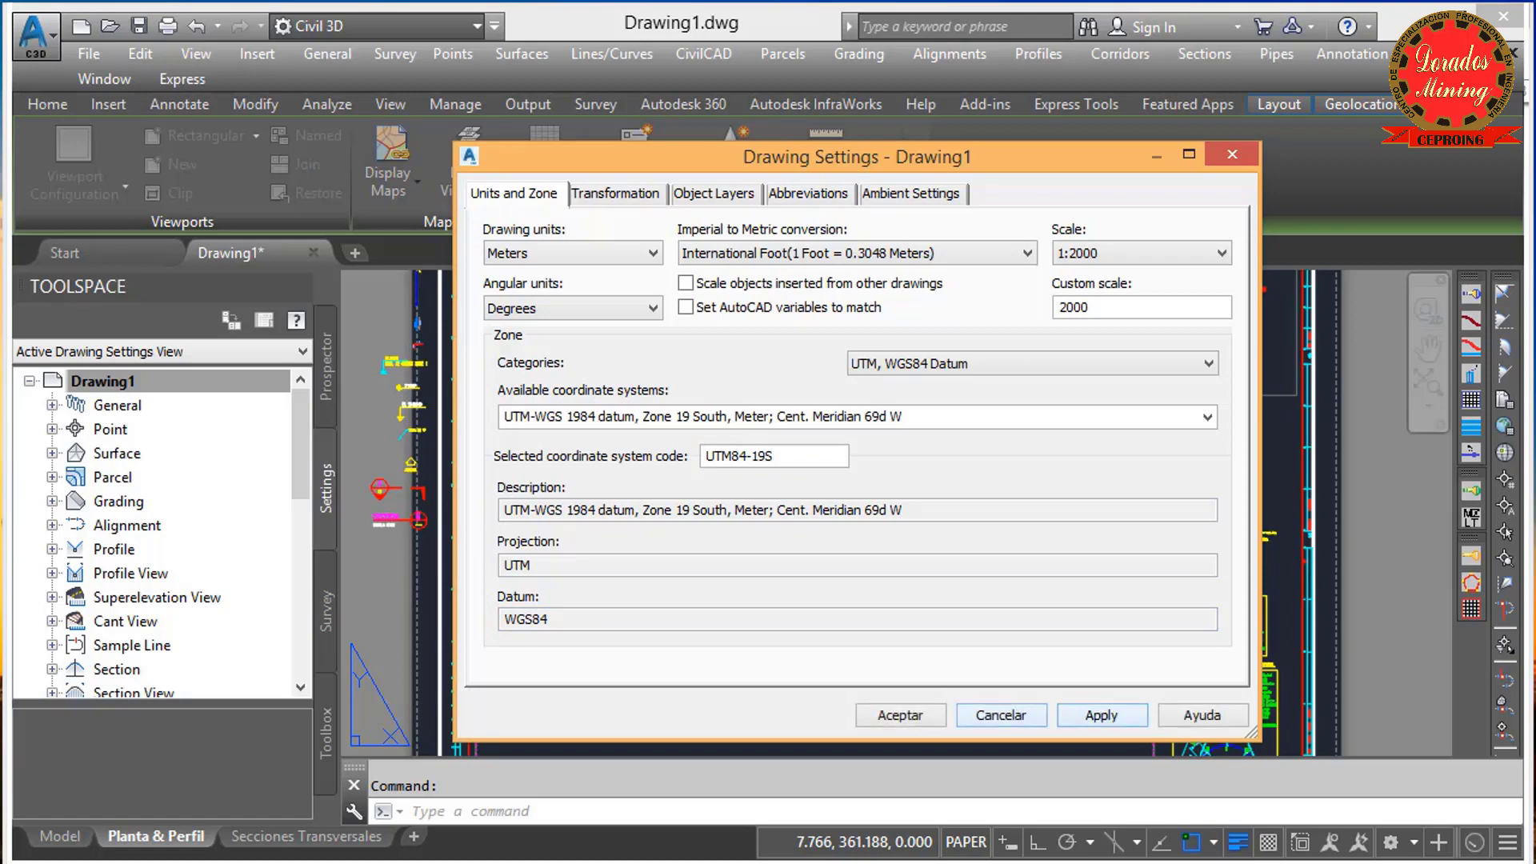
Accept the drawing settings with coordinate system UTM84-19S and return to the Planta & Perfil layout
click(900, 715)
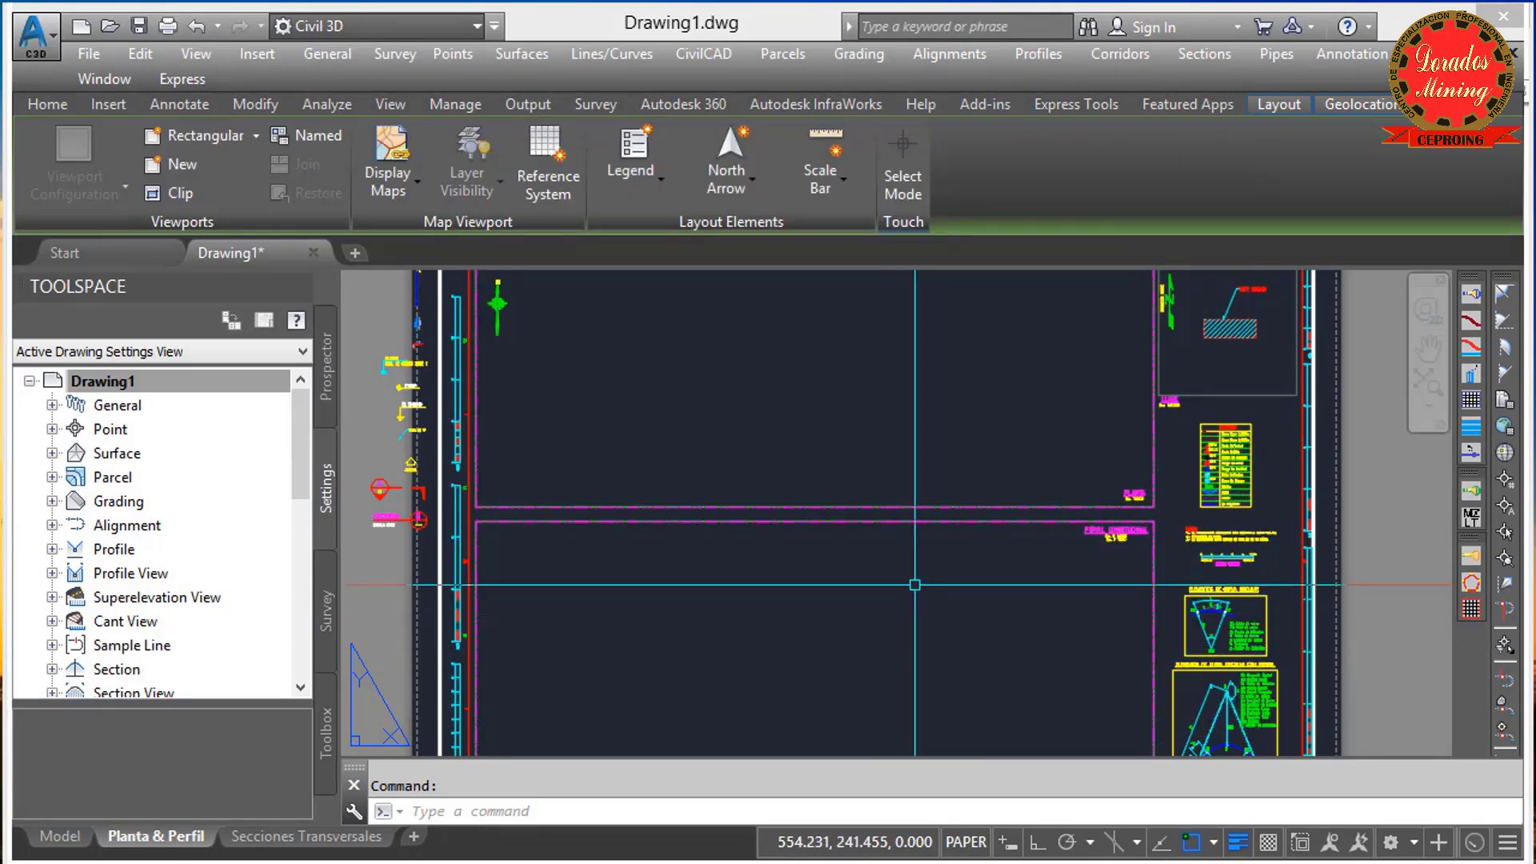
scroll(912, 583, down, 4)
middle_drag(904, 532, 842, 531)
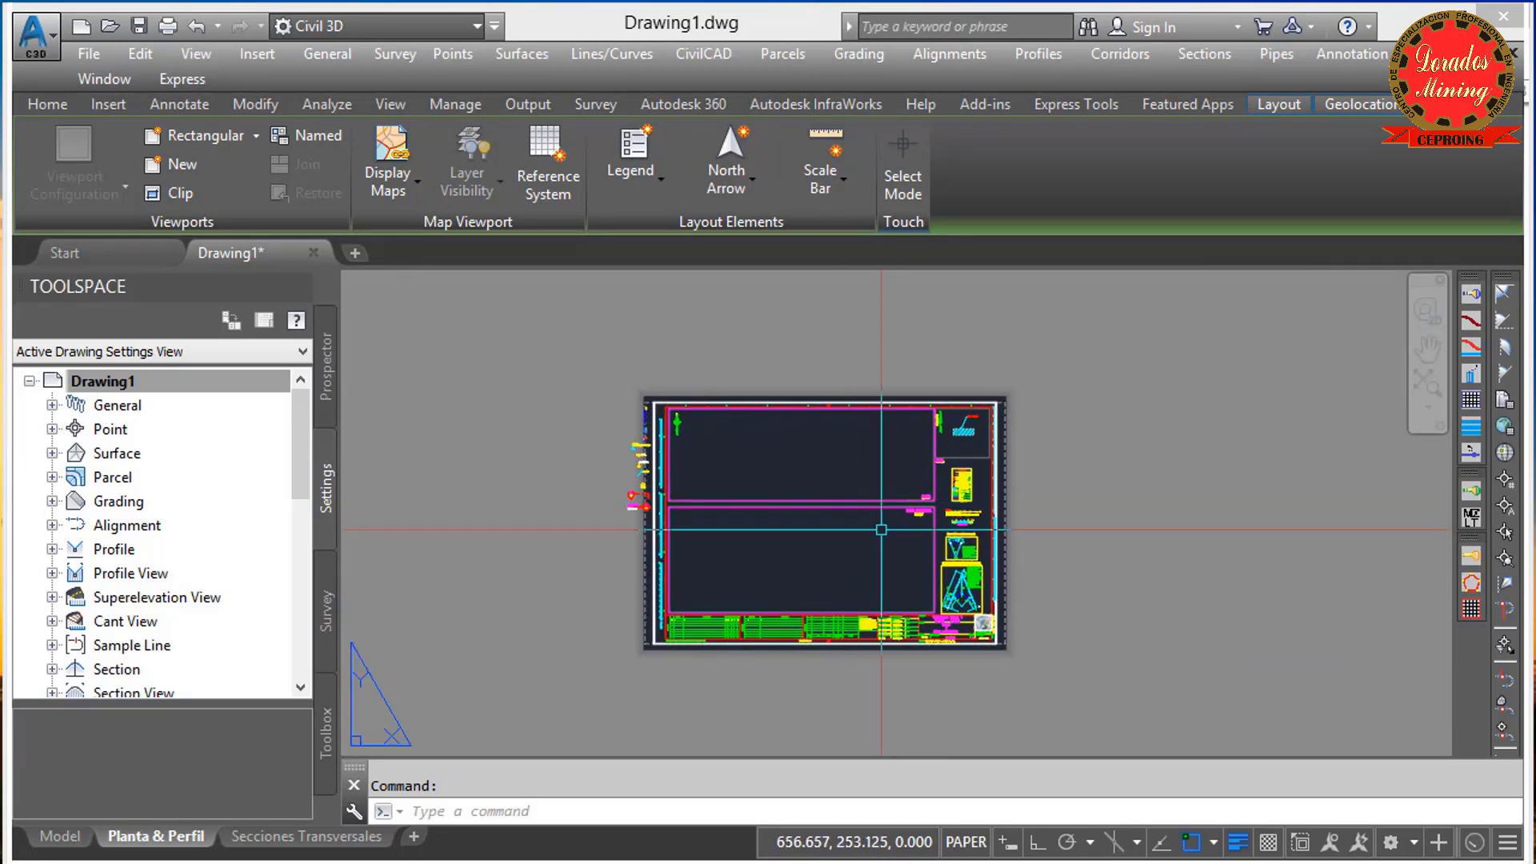
scroll(878, 477, up, 2)
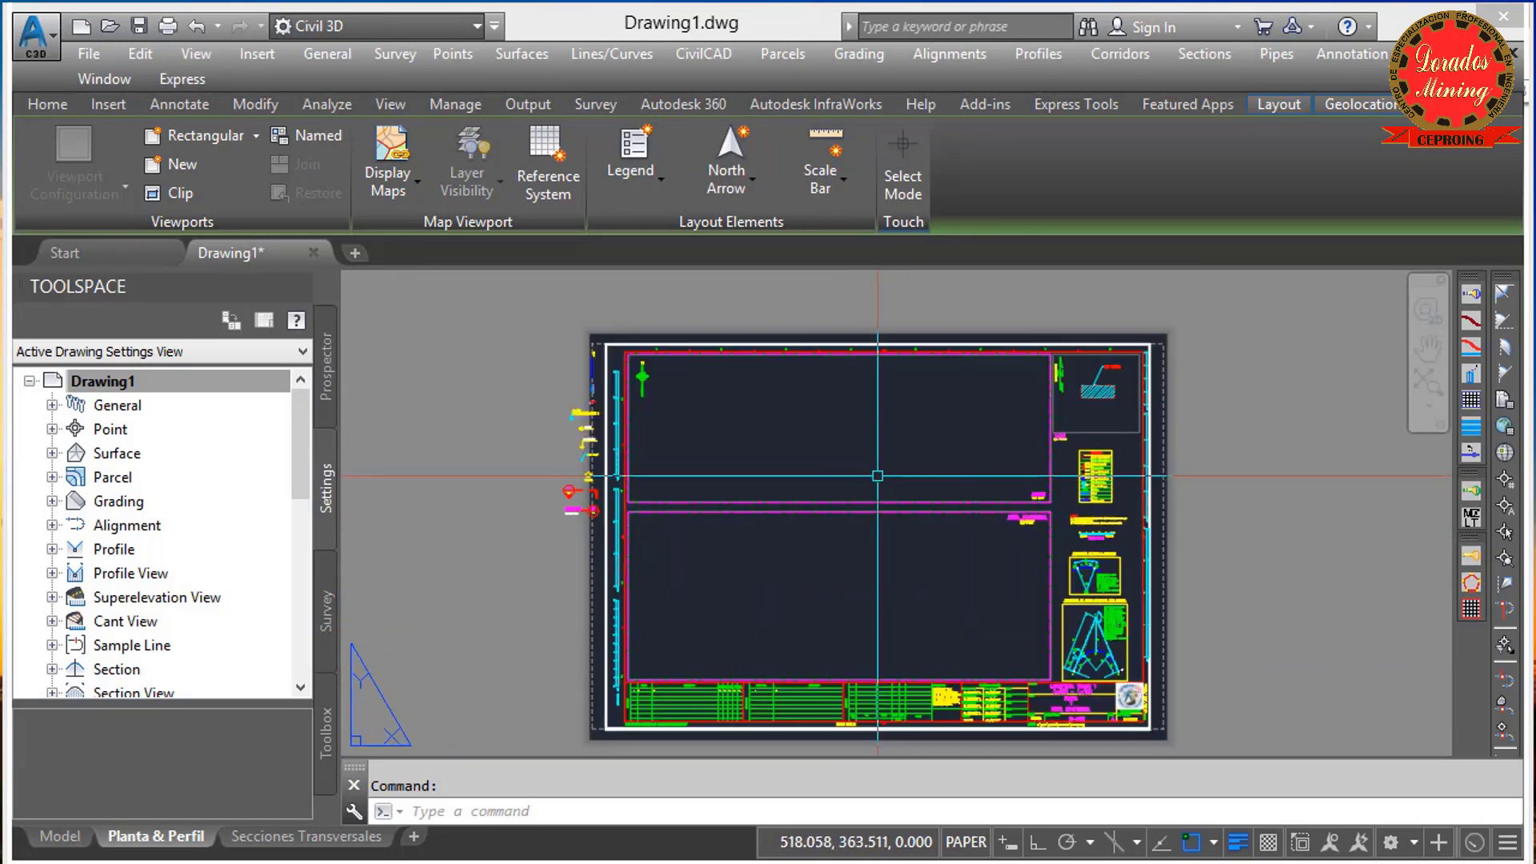
middle_drag(881, 474, 896, 522)
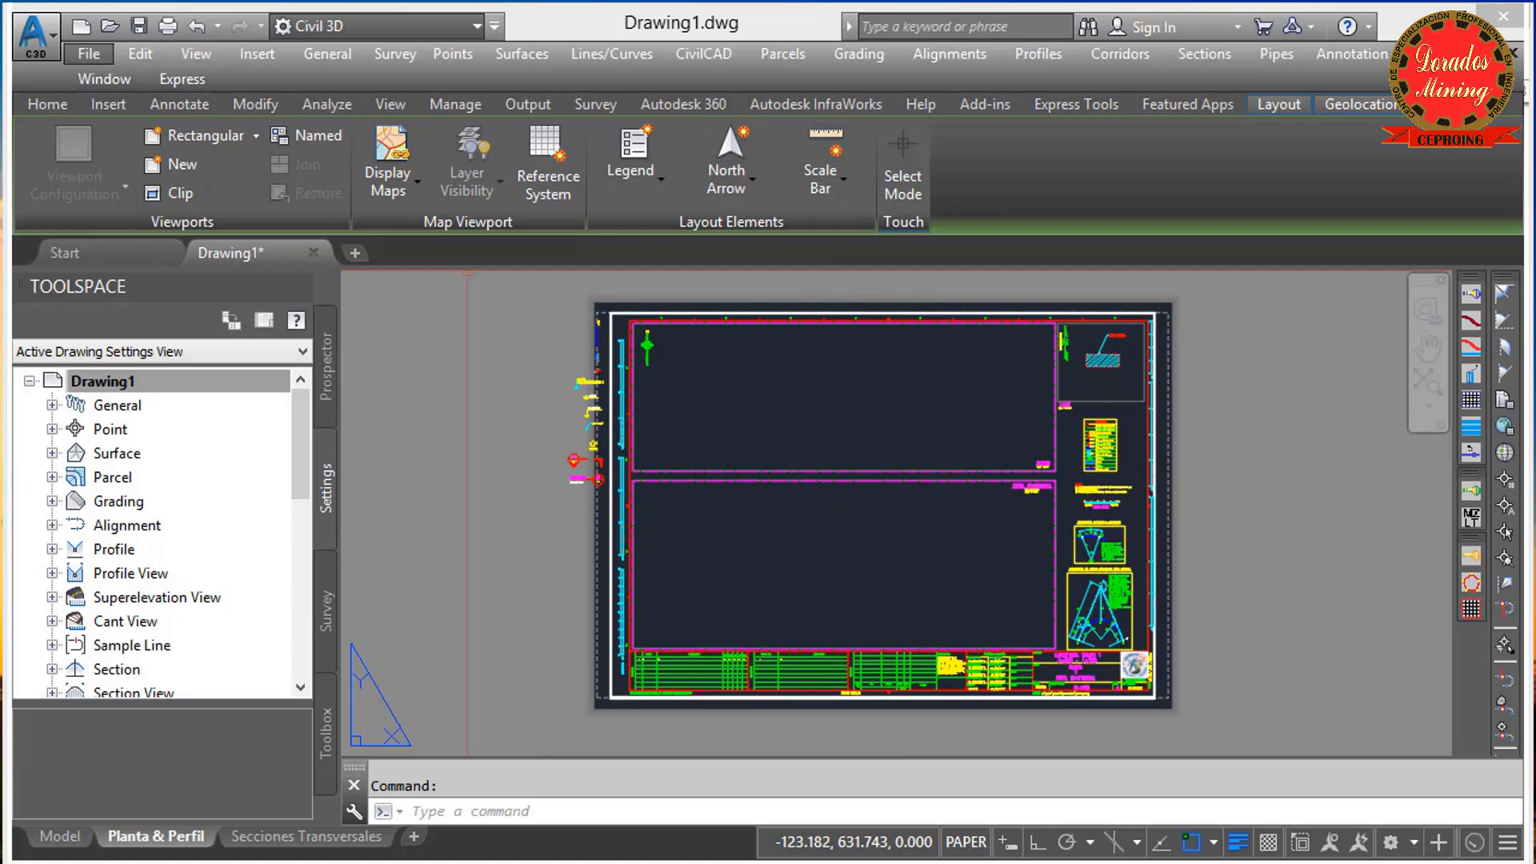
Save the drawing as practica 1 in AutoCAD 2018 Drawing format in the desktop folder Modulo I
click(88, 54)
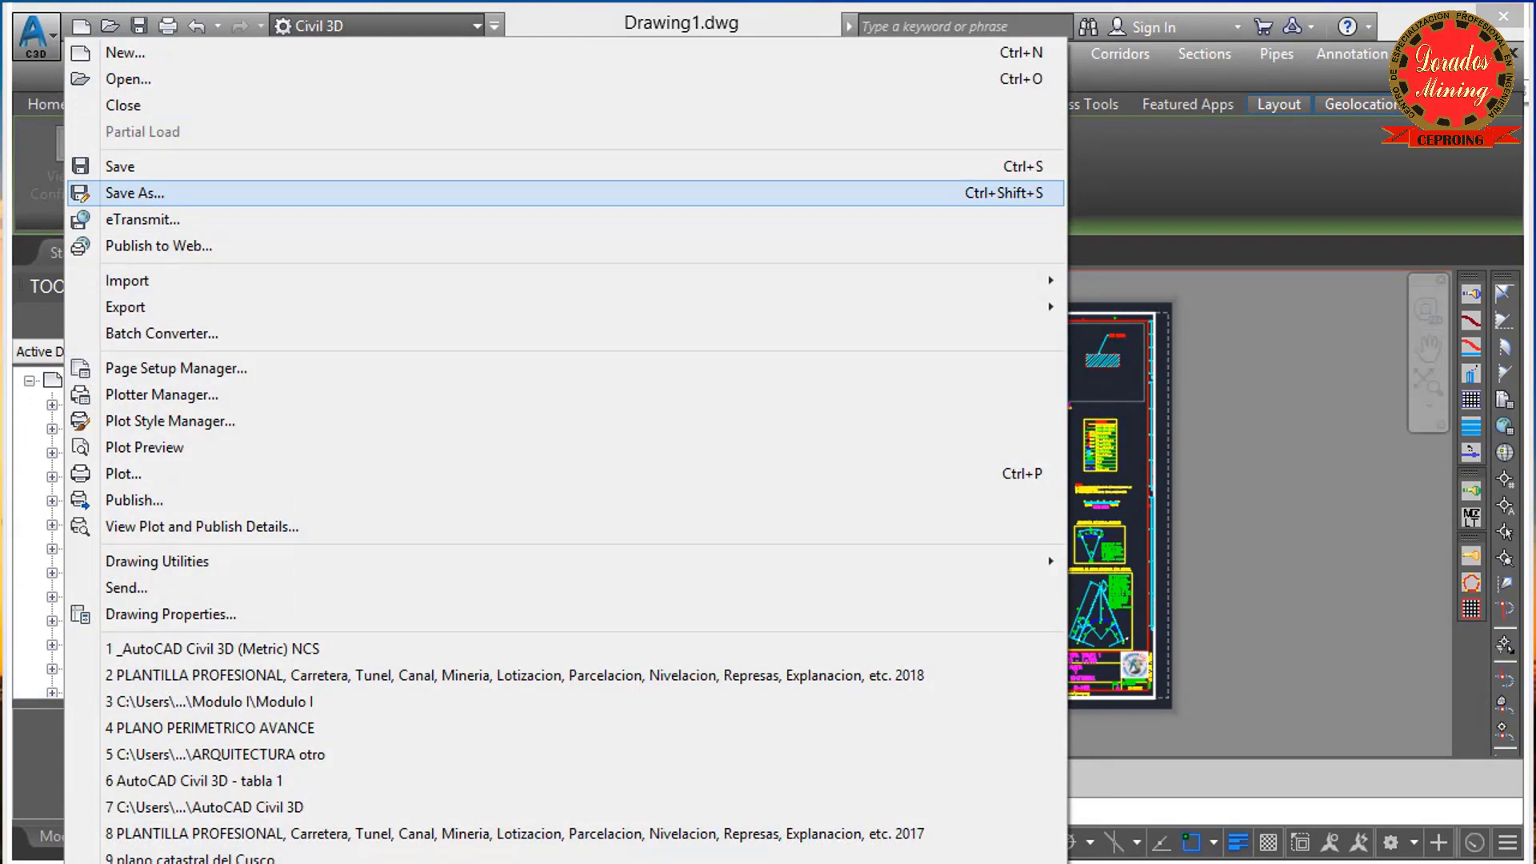
click(134, 193)
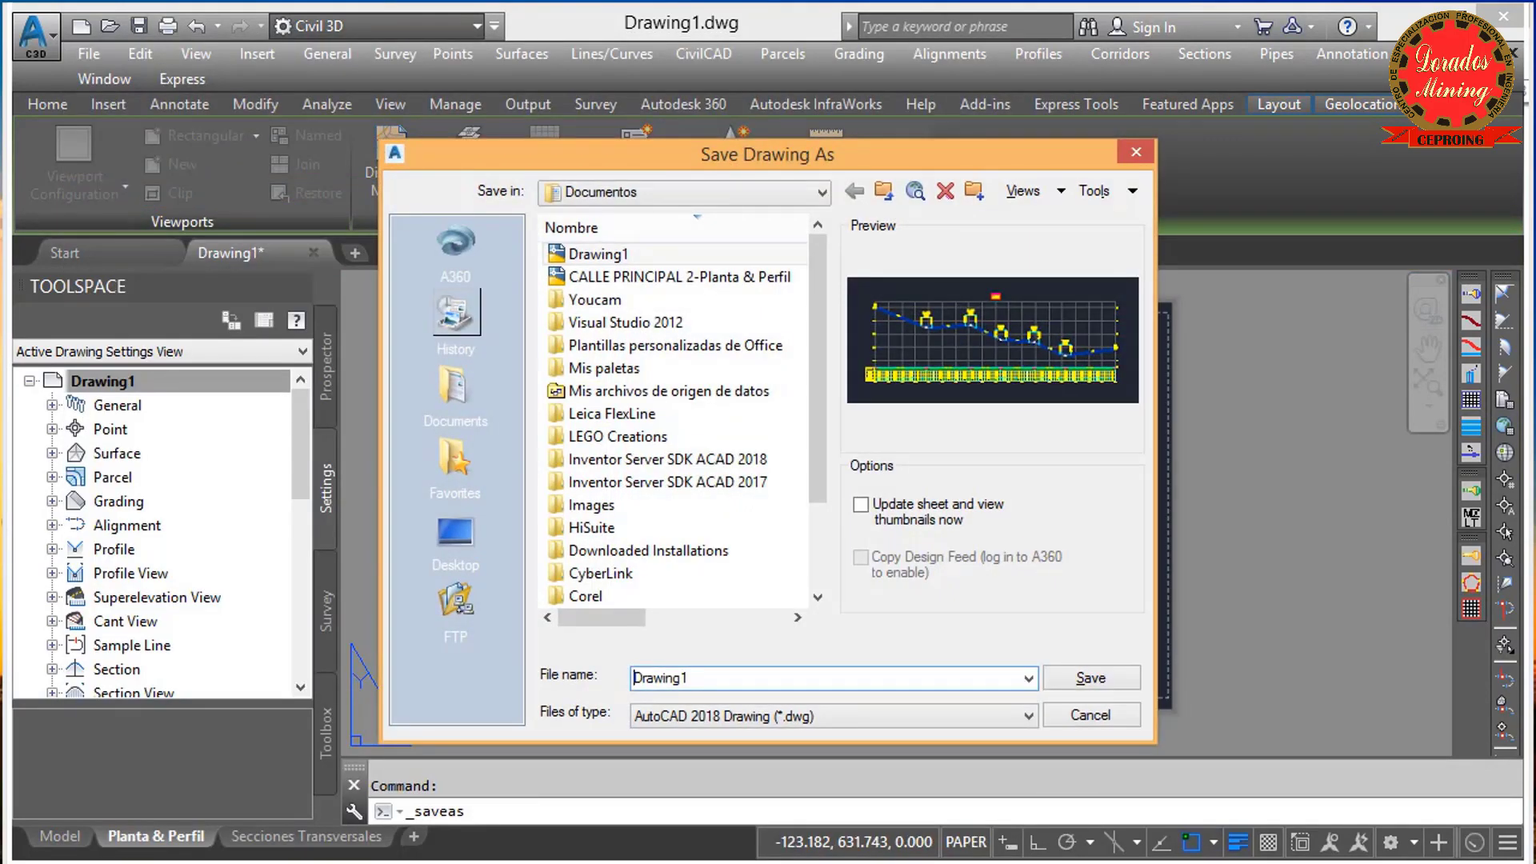
click(822, 192)
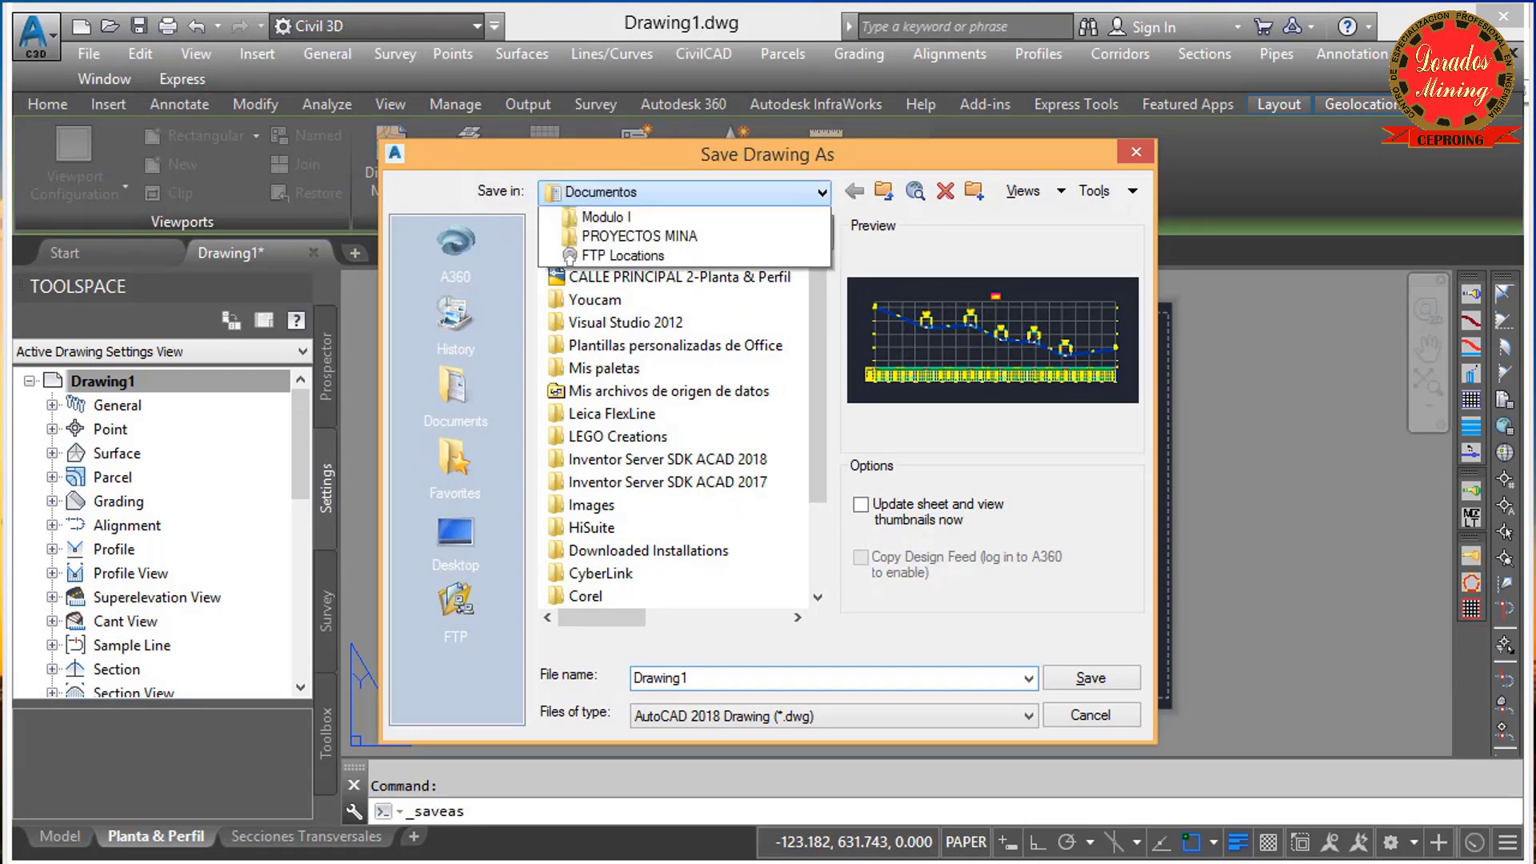
click(588, 216)
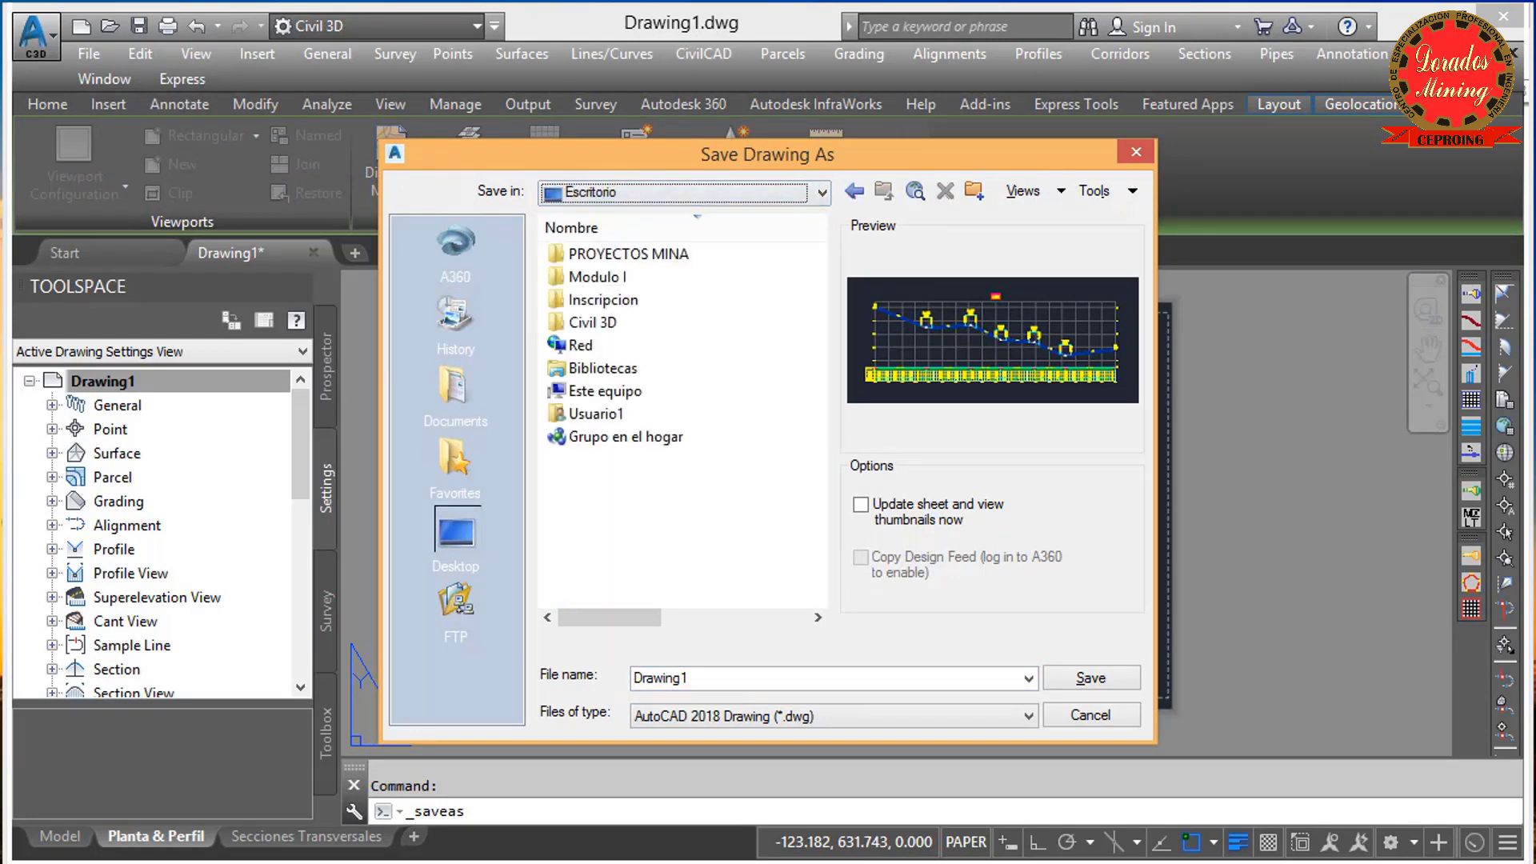
click(596, 277)
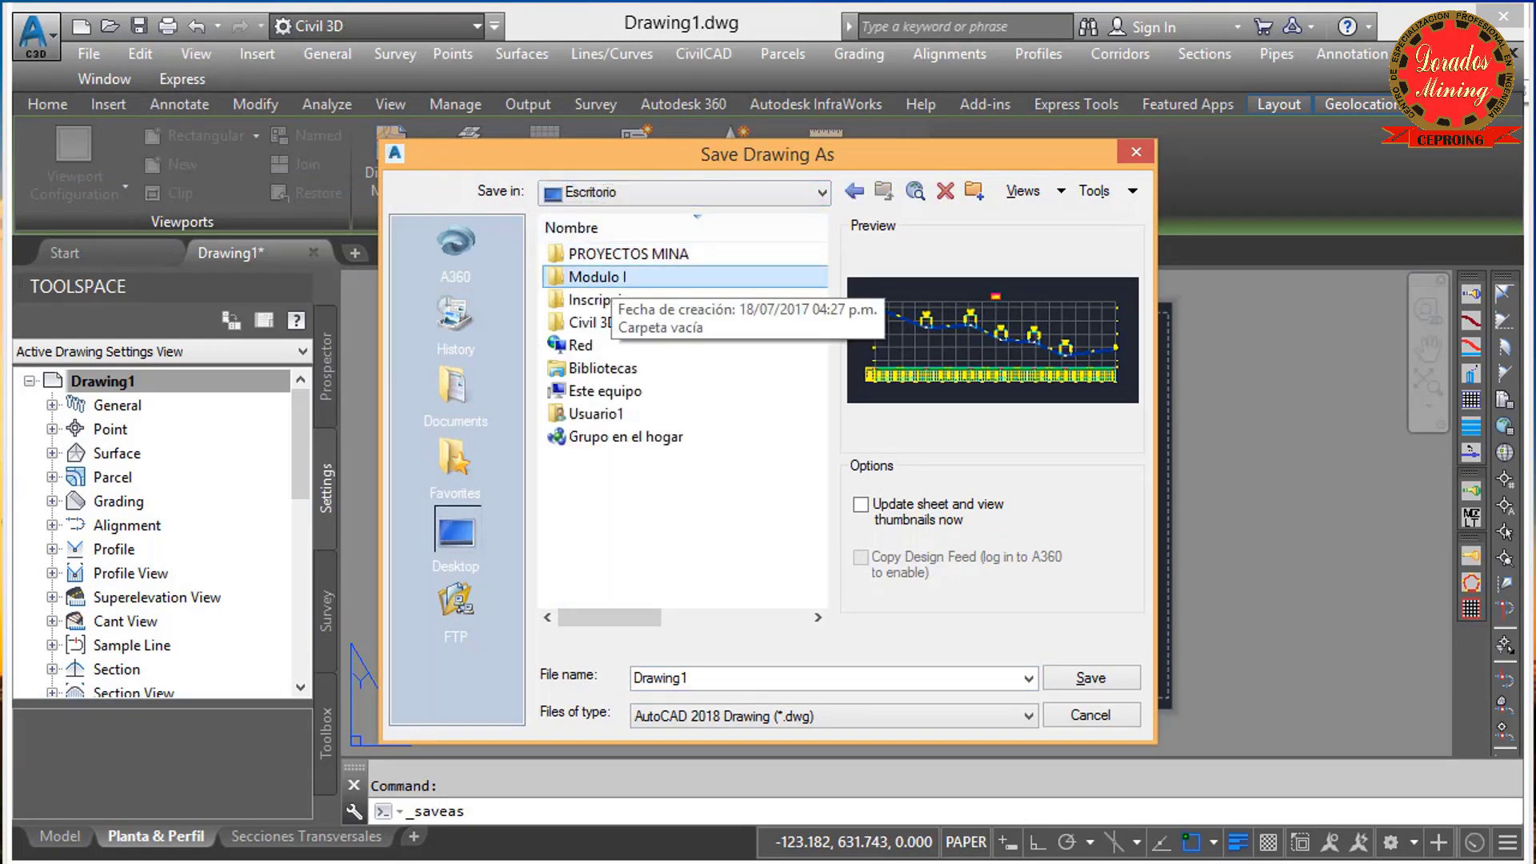
double_click(596, 277)
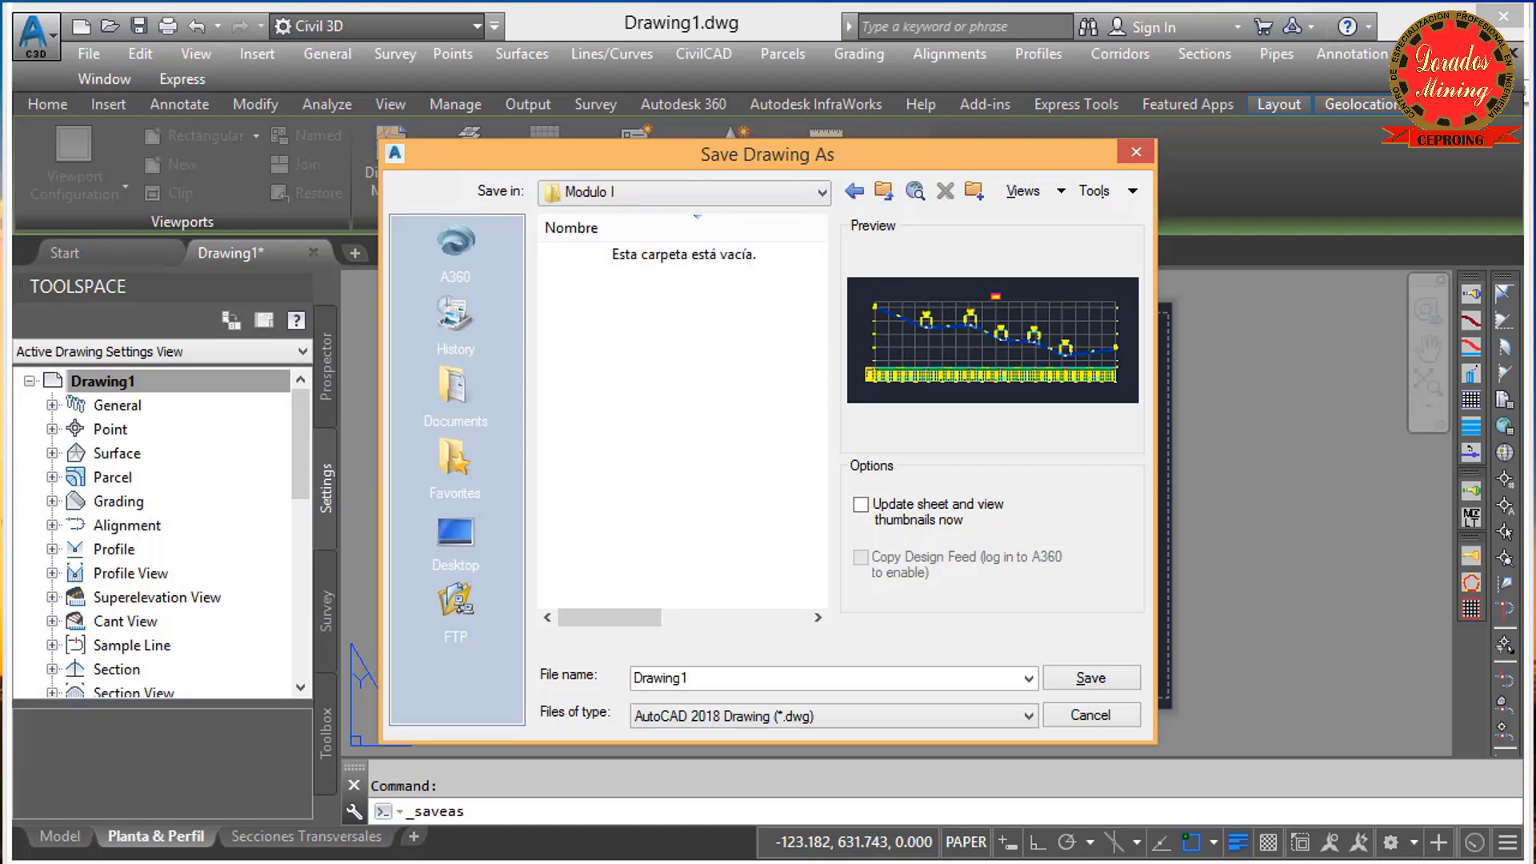
double_click(660, 677)
text(pra)
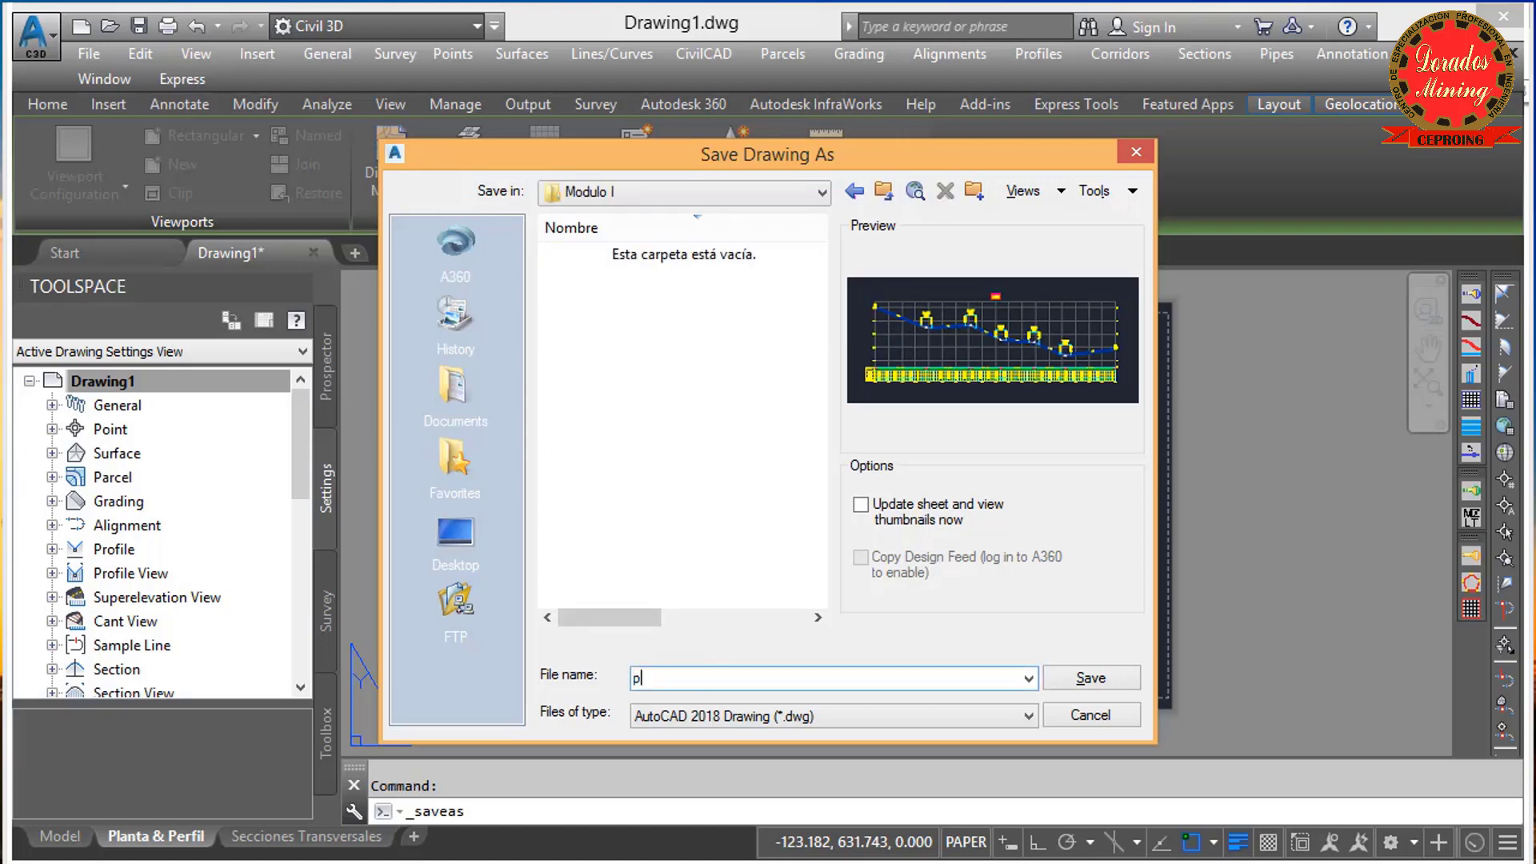
text(ctica 1)
key(Return)
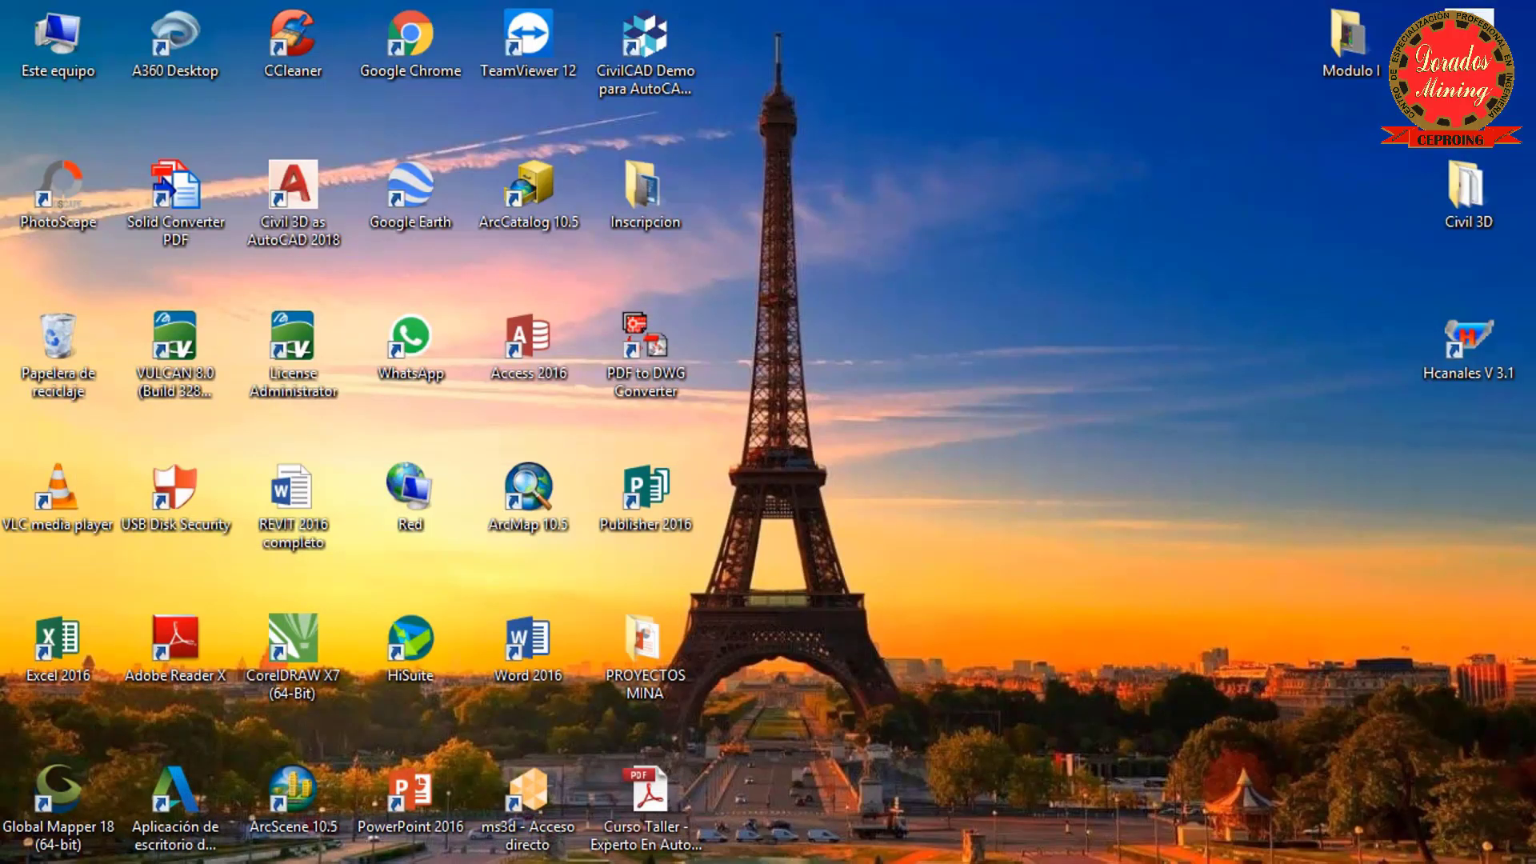
Open the desktop folder Civil 3D, run the installation of the TrueType font D y I, Derecha Izquierda and answer the replacement prompt
key(Return)
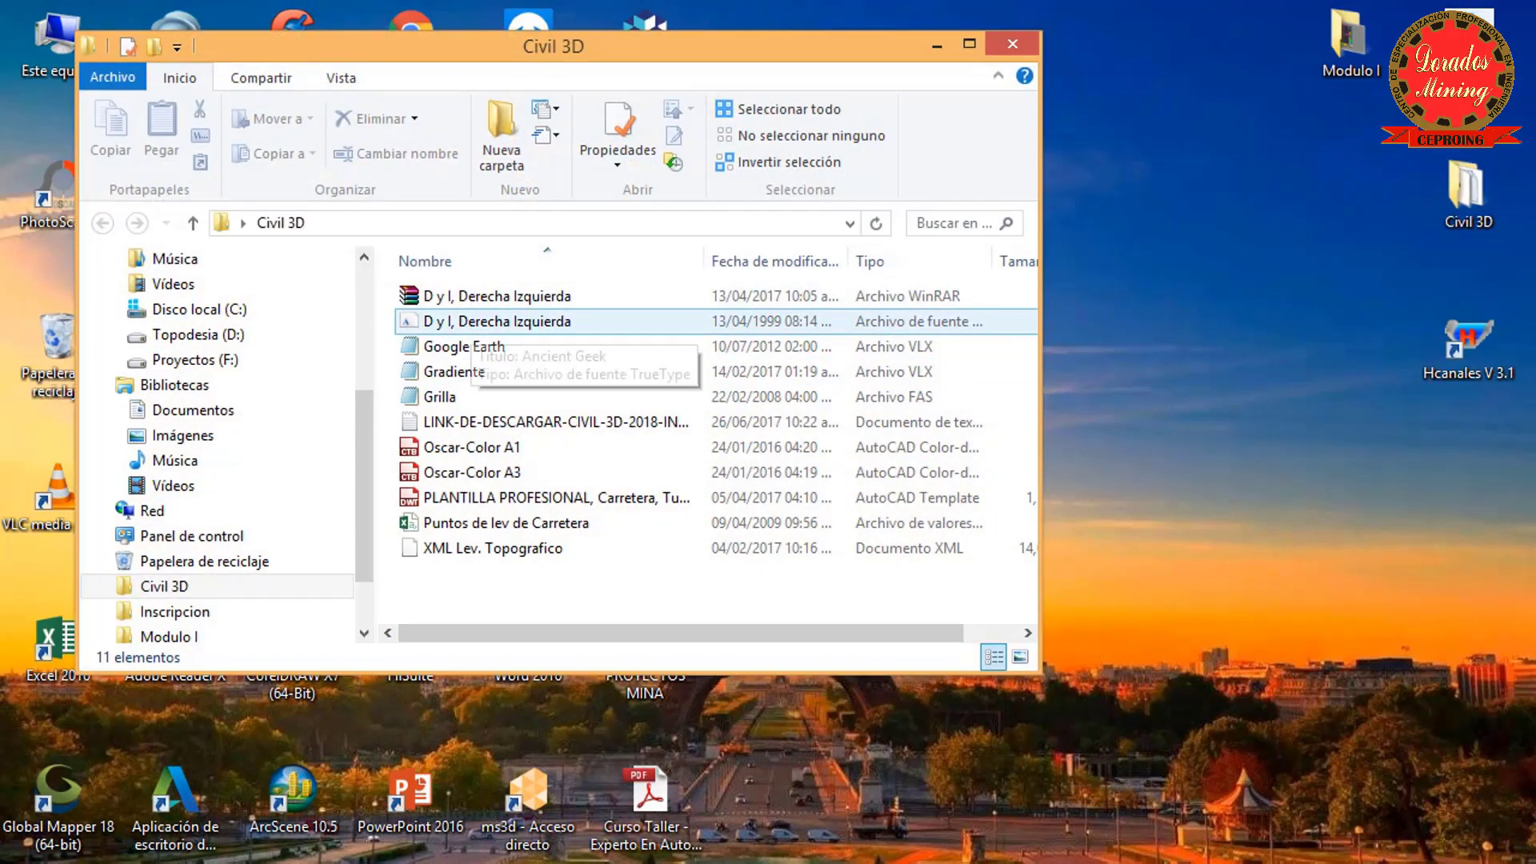
click(480, 320)
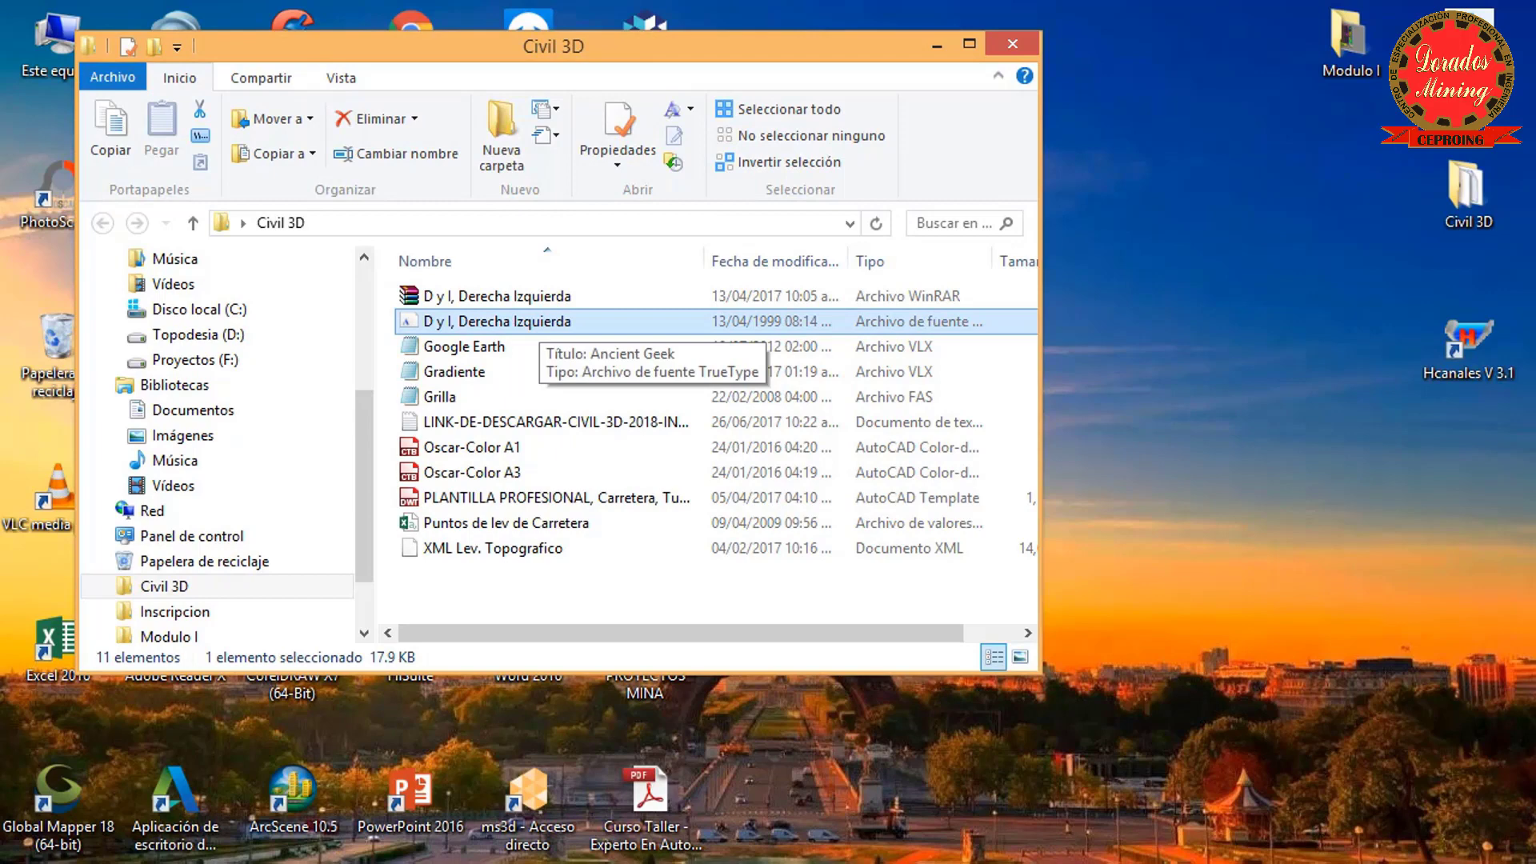
right_click(540, 321)
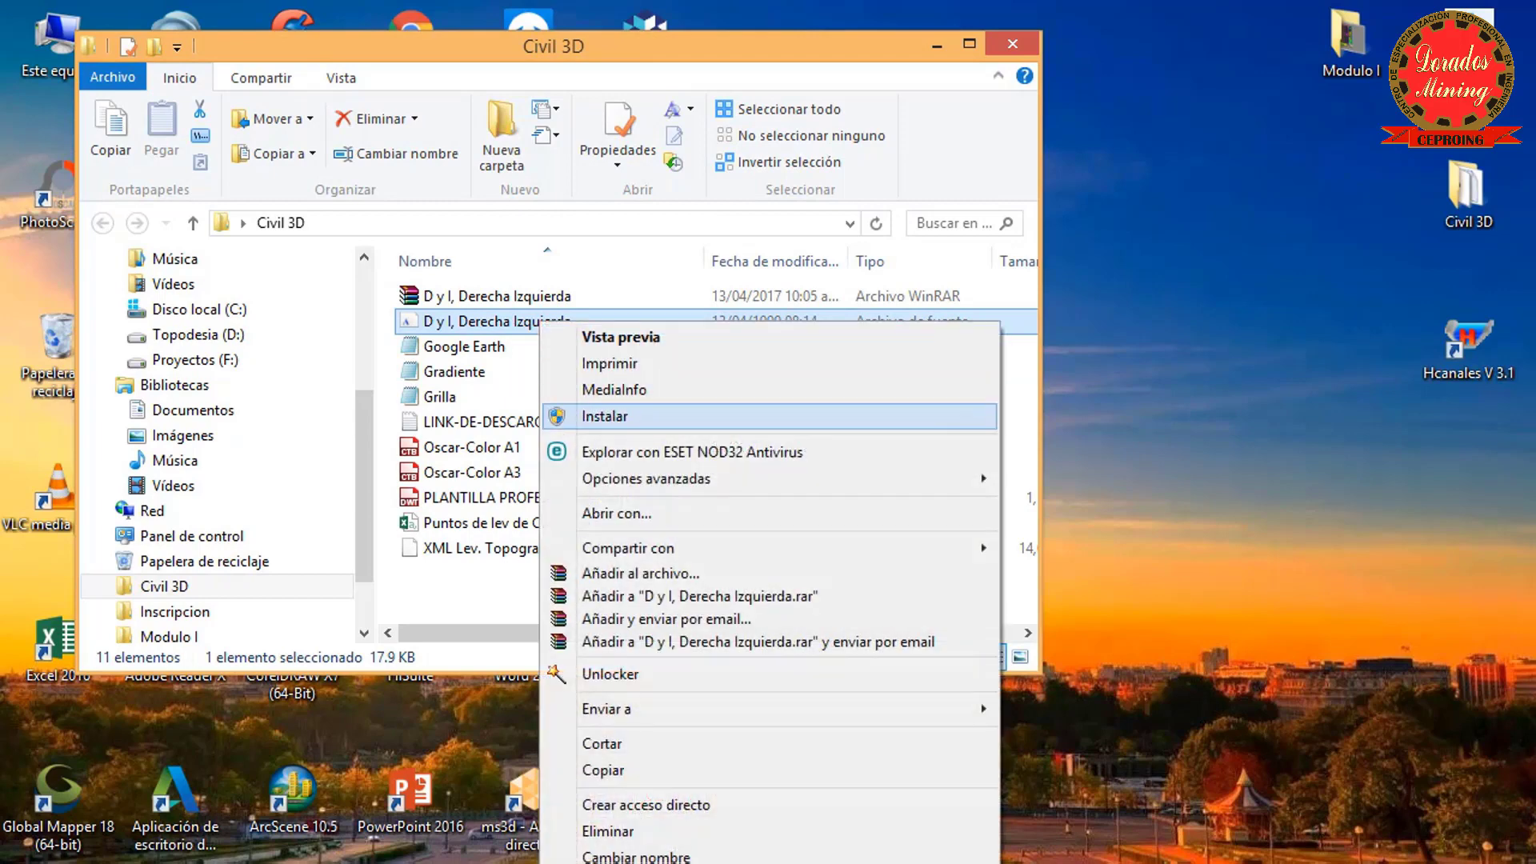
click(604, 416)
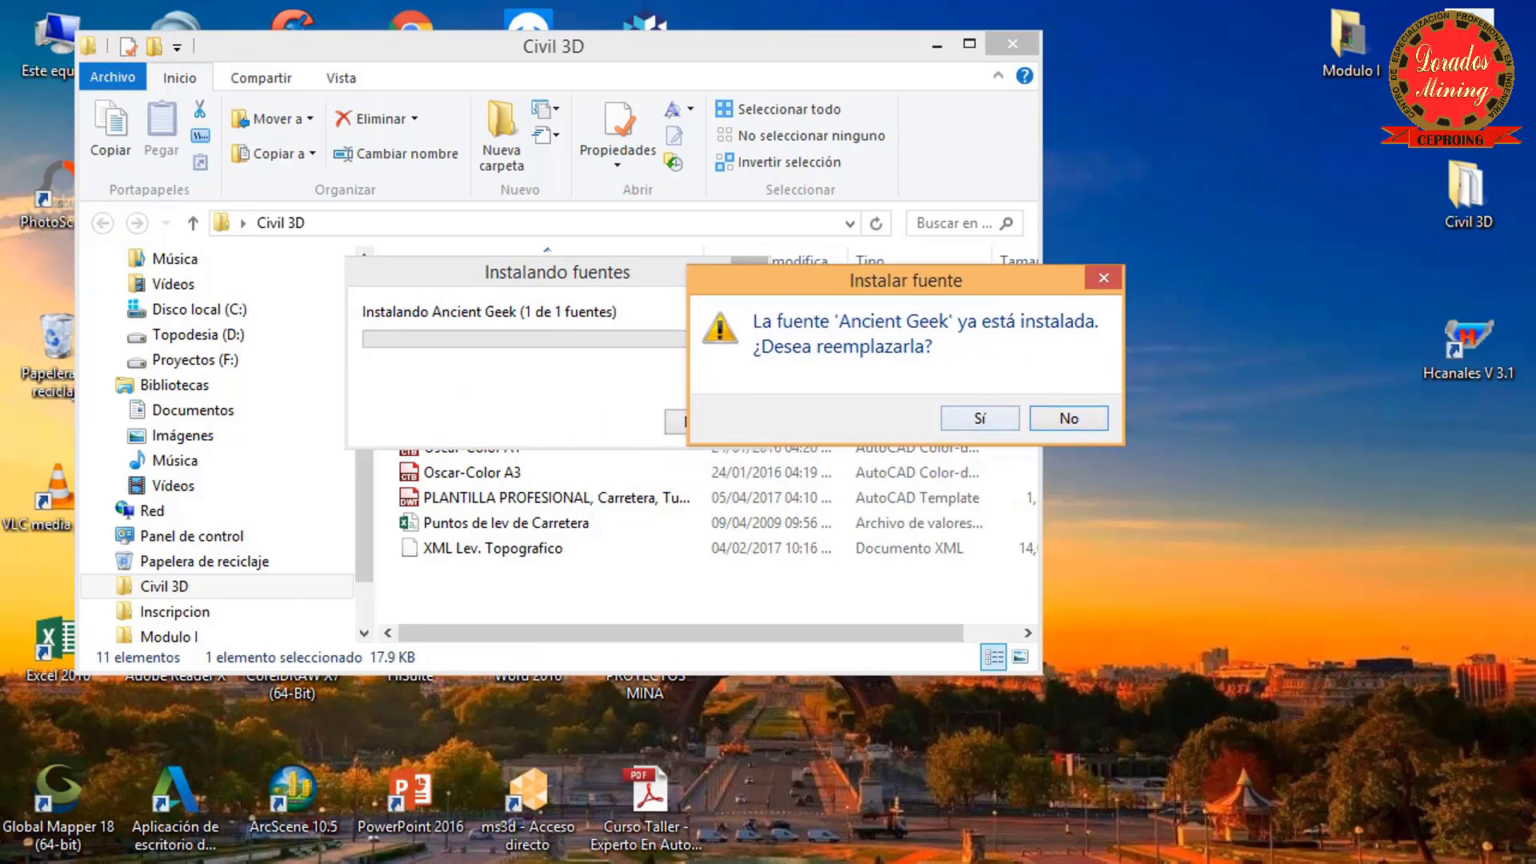
key(Return)
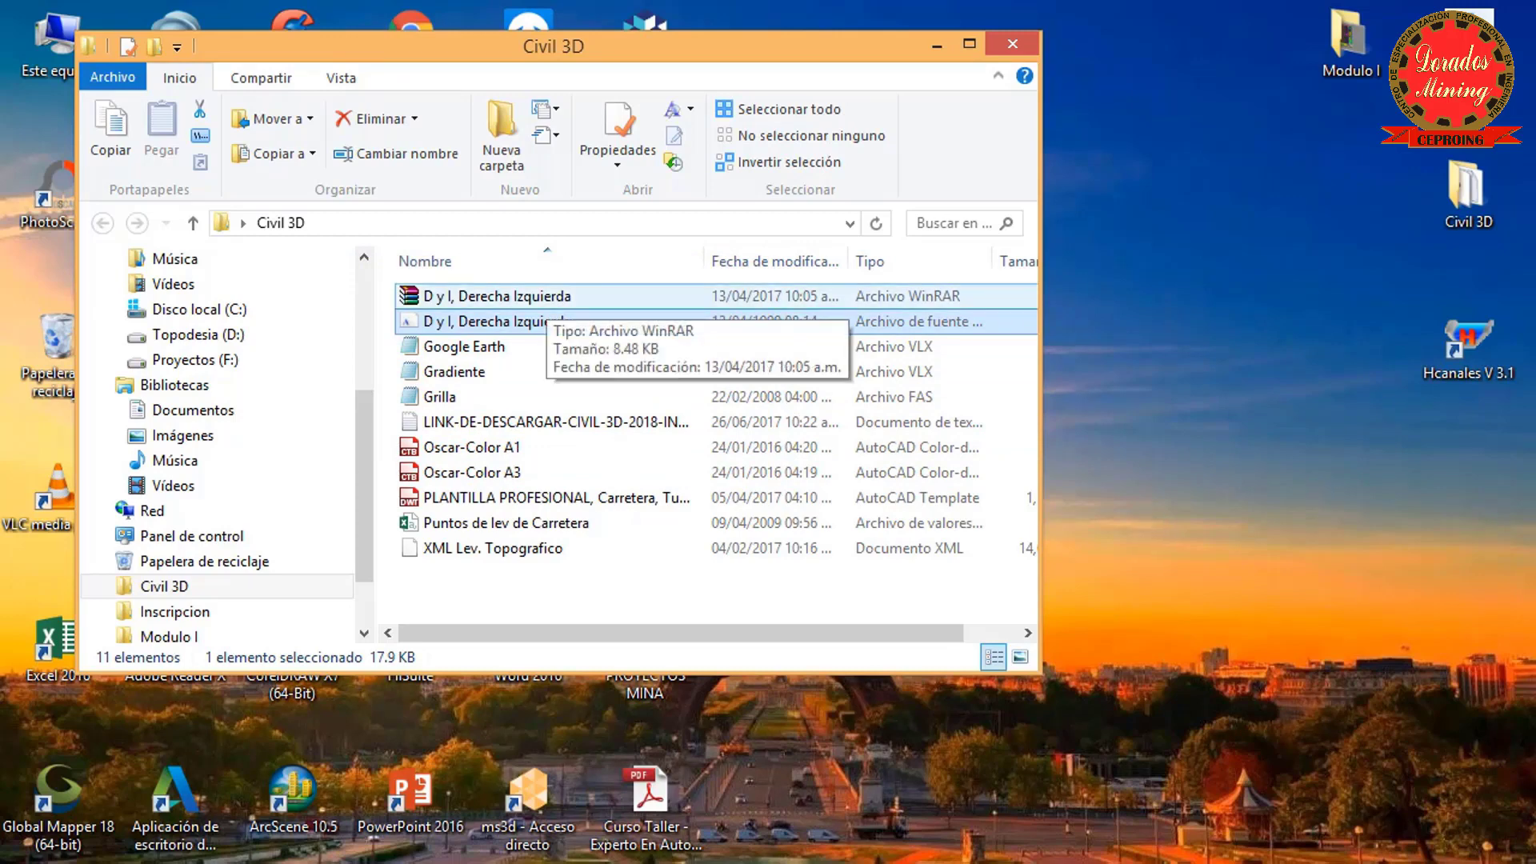
click(528, 296)
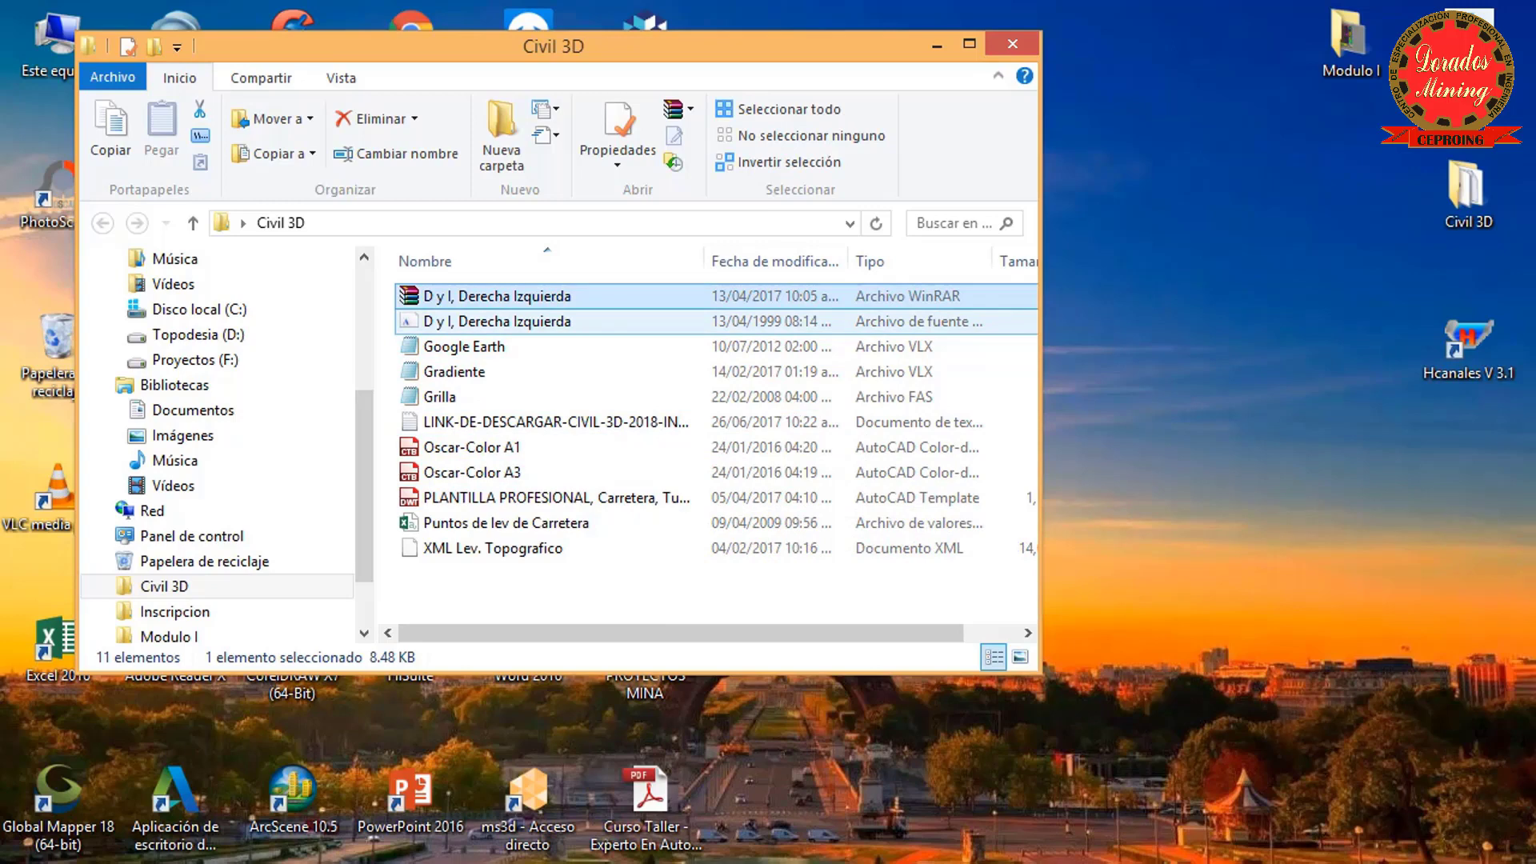
click(592, 322)
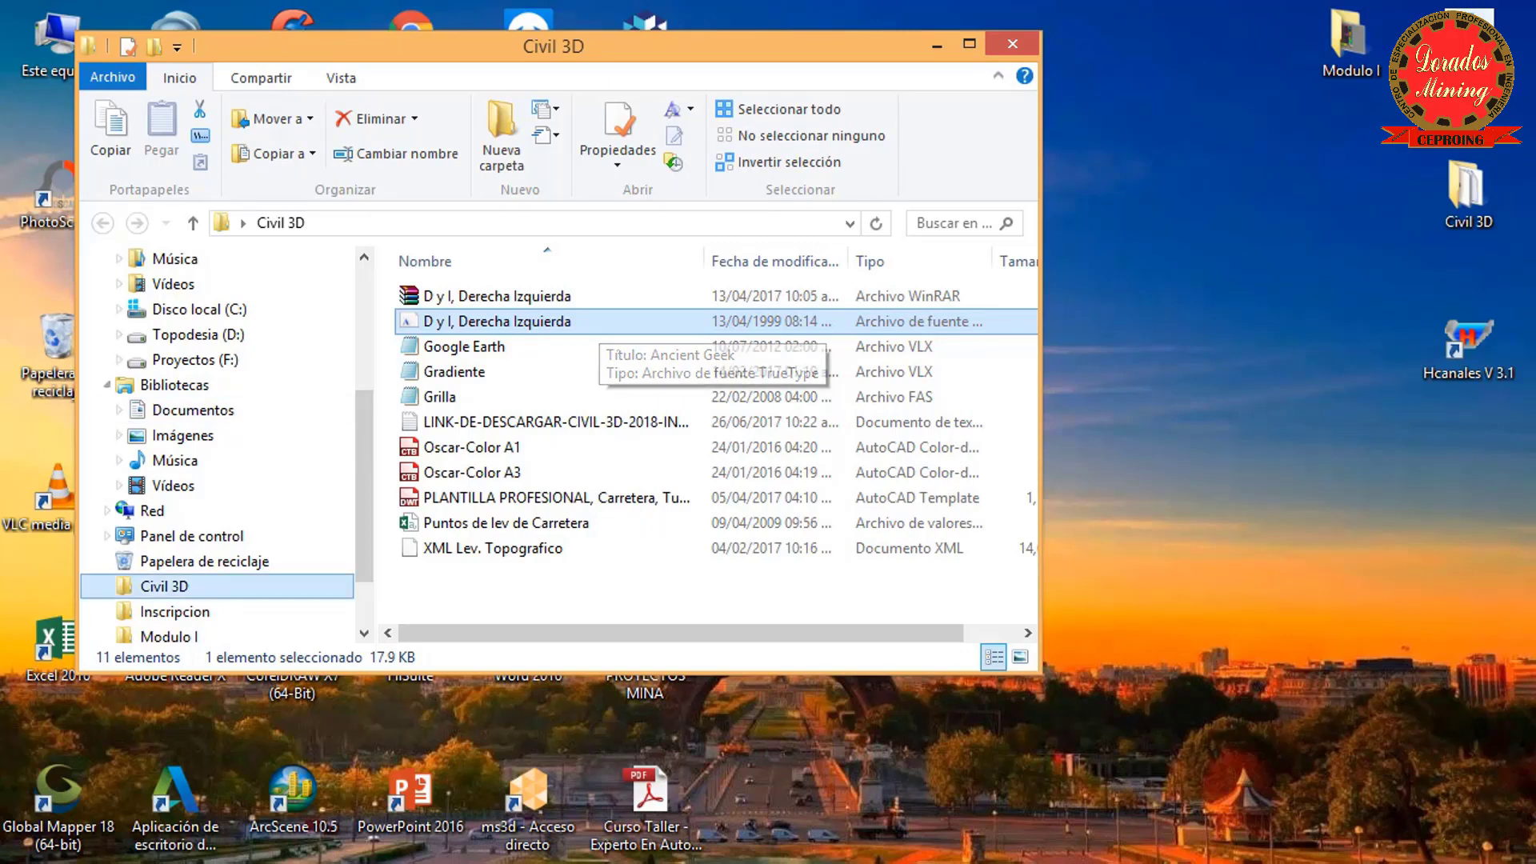
click(609, 584)
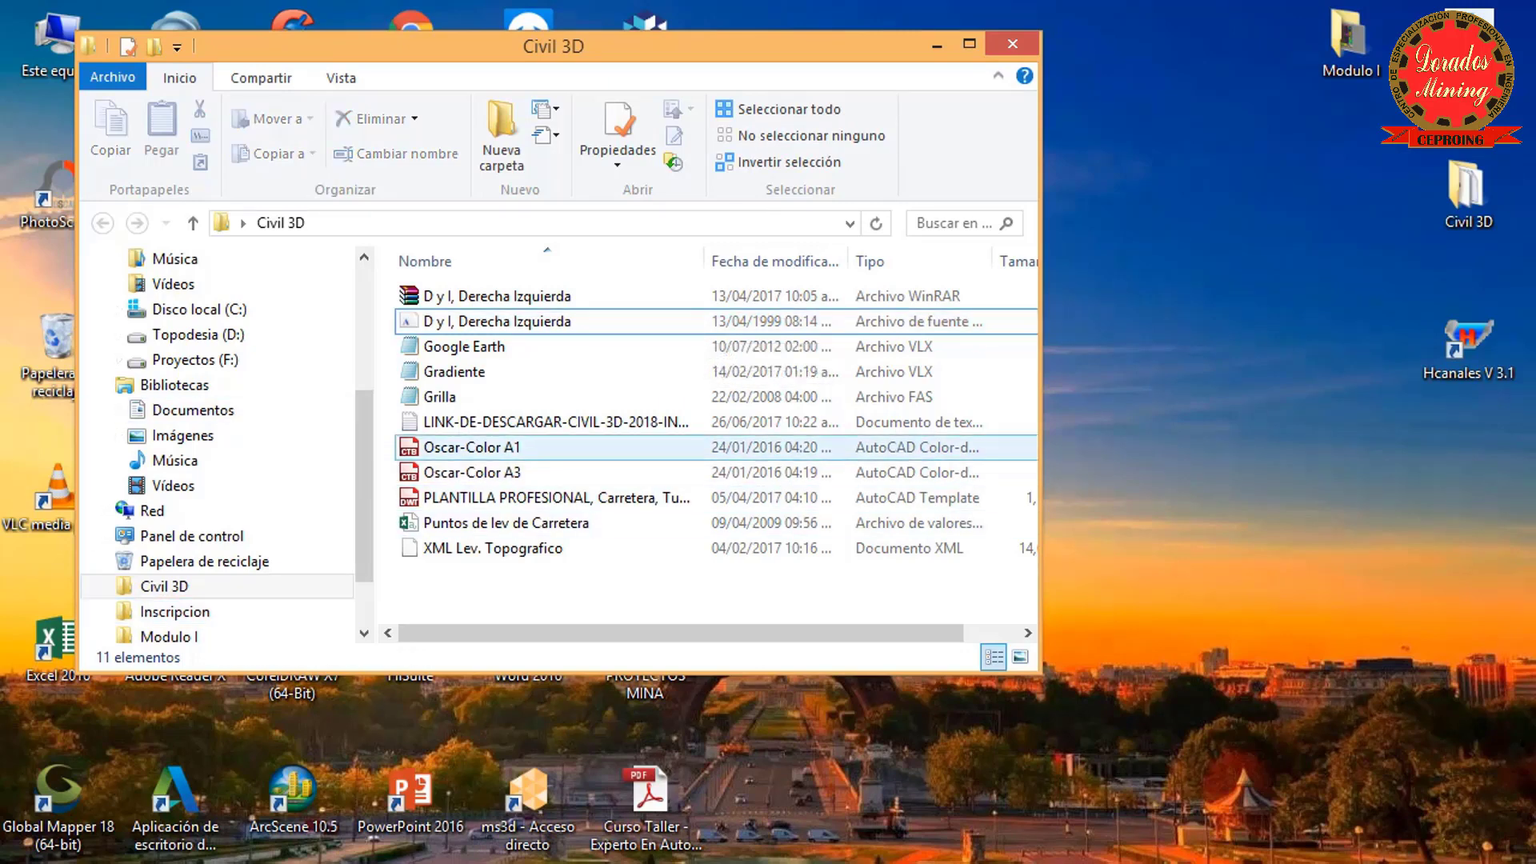
Copy the plot style files Oscar-Color A1 and Oscar-Color A3 from the folder and switch to Civil 3D
click(493, 448)
ctrl+click(472, 472)
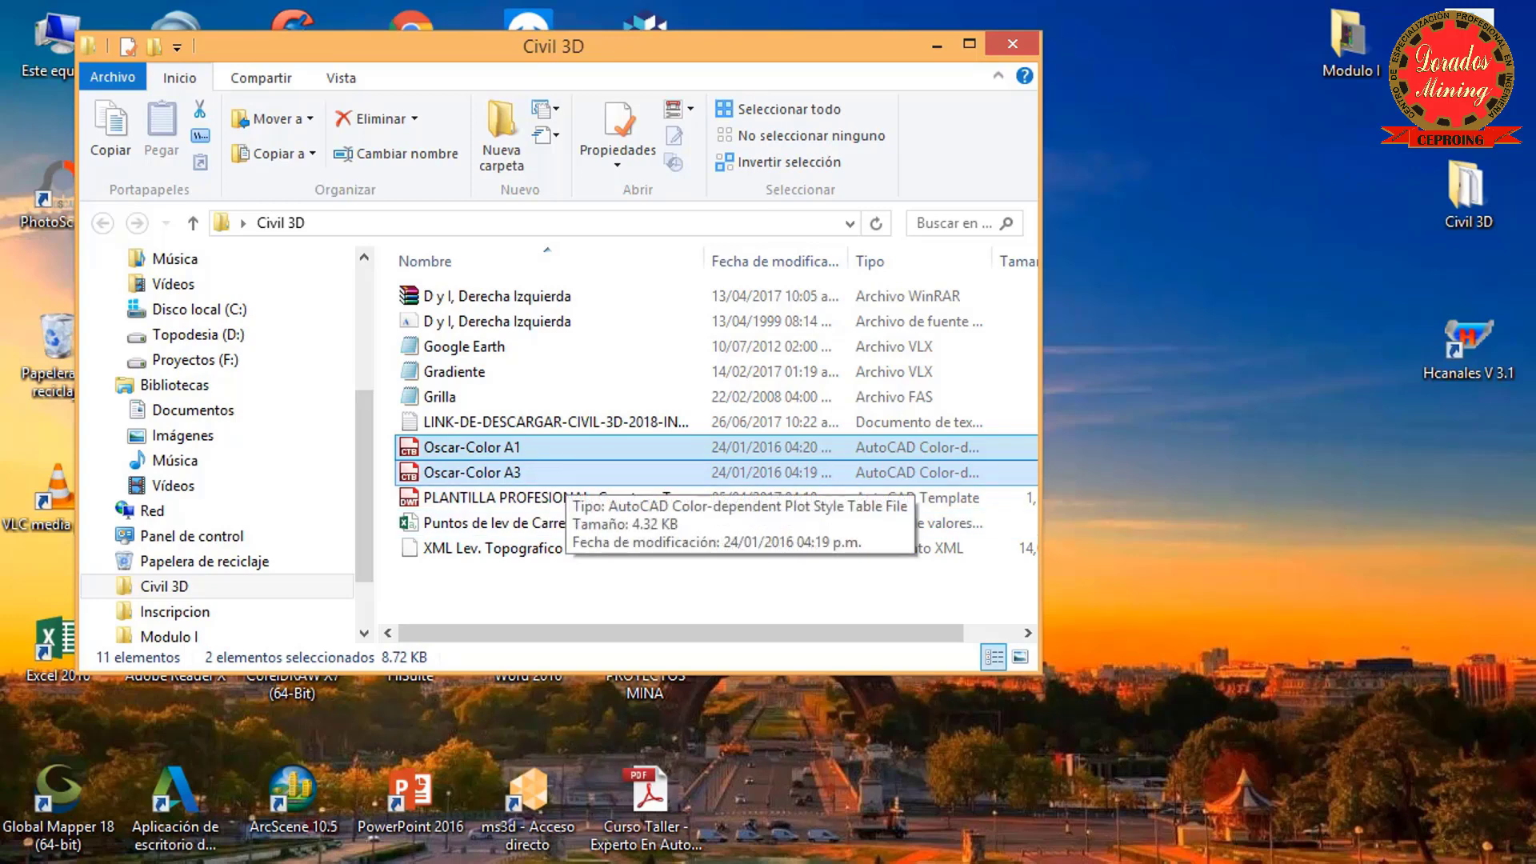
key(ctrl+c)
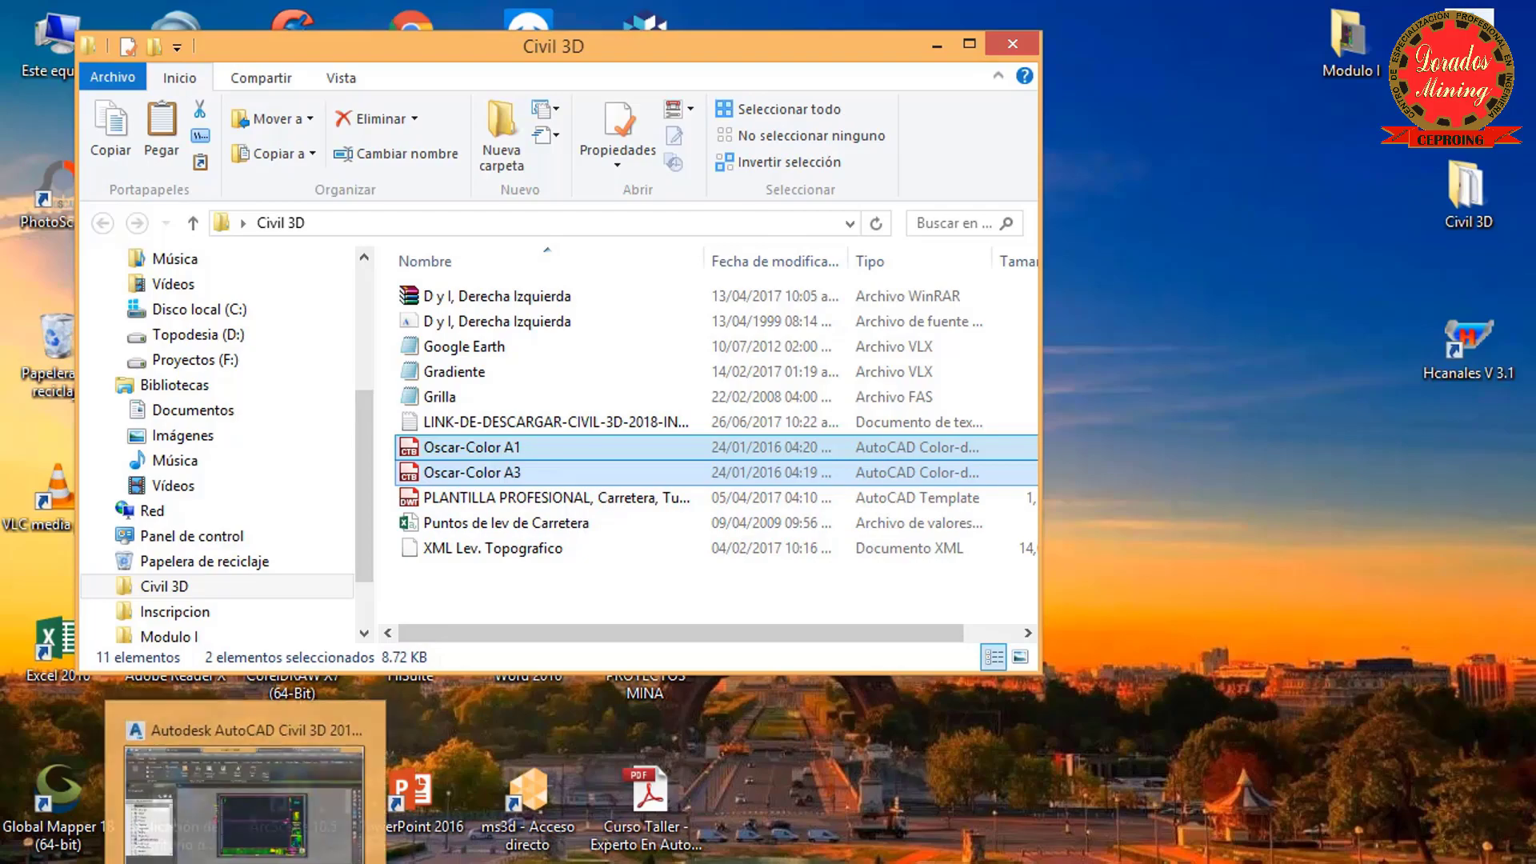
click(240, 792)
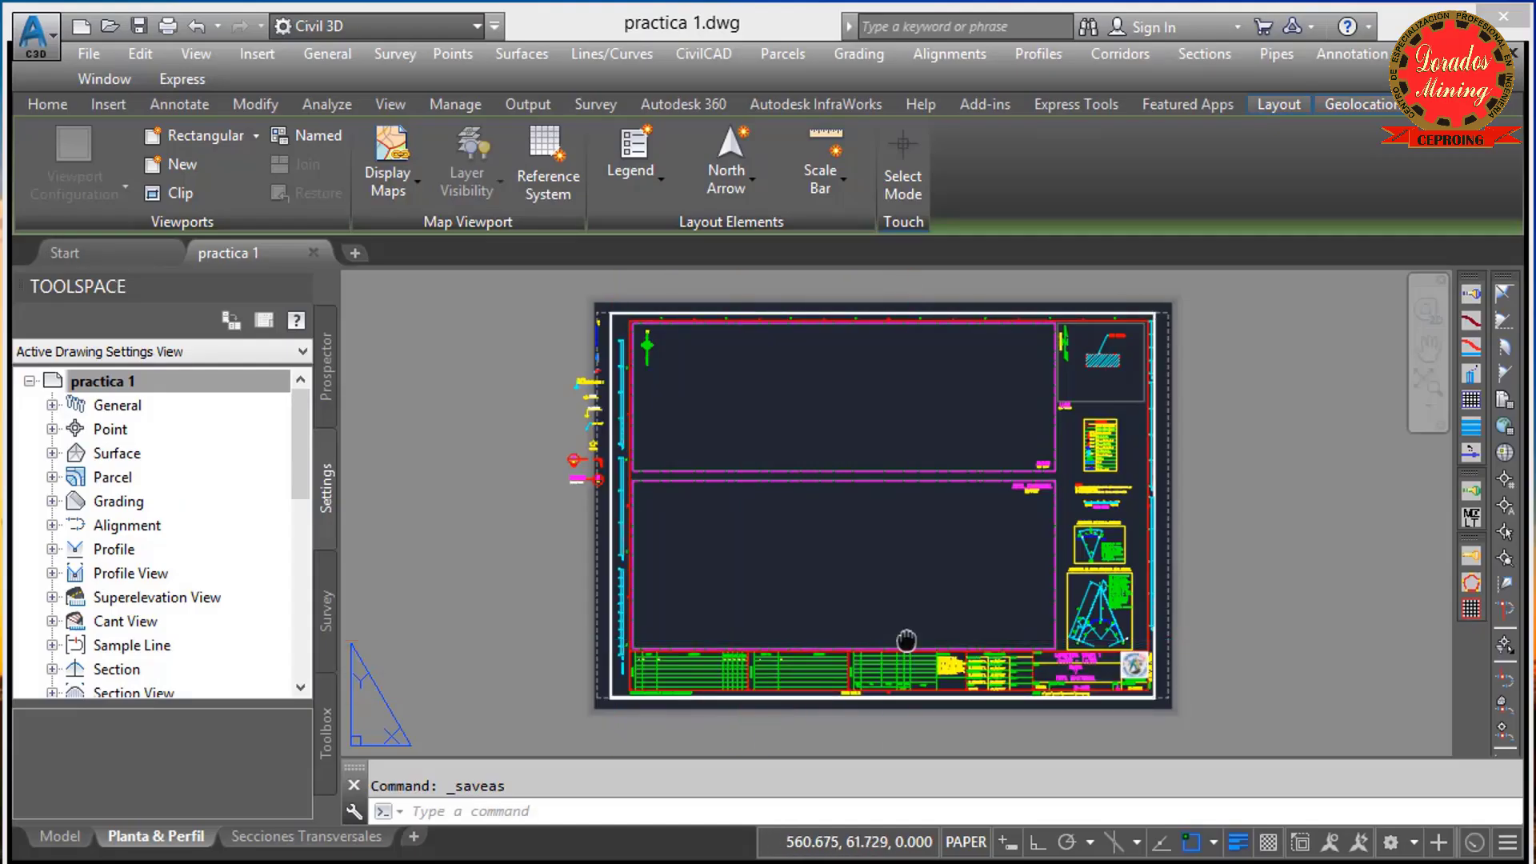
middle_drag(908, 640, 865, 638)
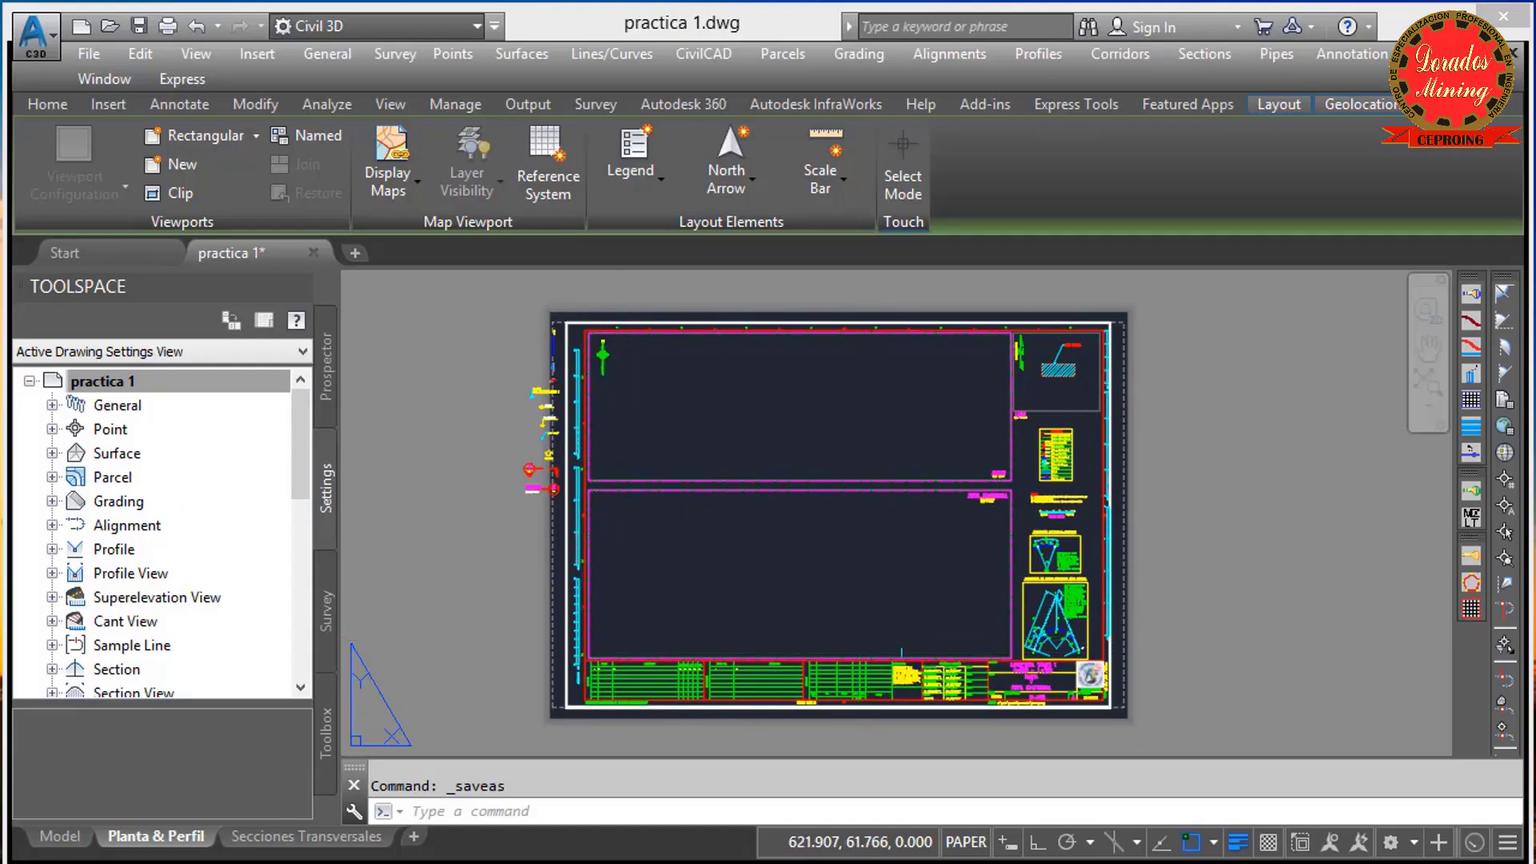
scroll(1052, 442, up, 8)
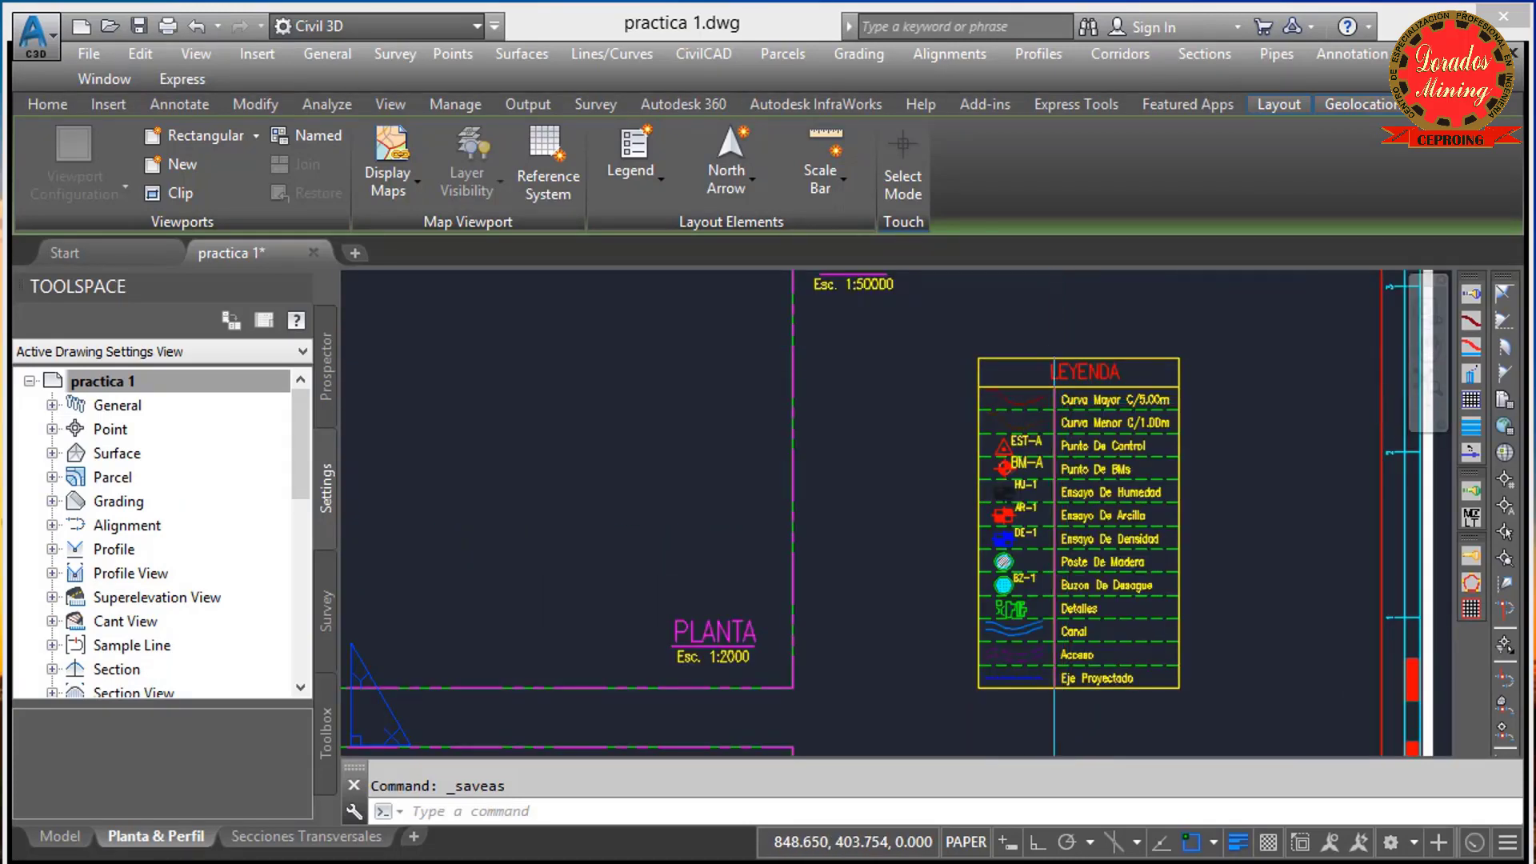
scroll(1067, 398, down, 6)
scroll(1119, 526, down, 5)
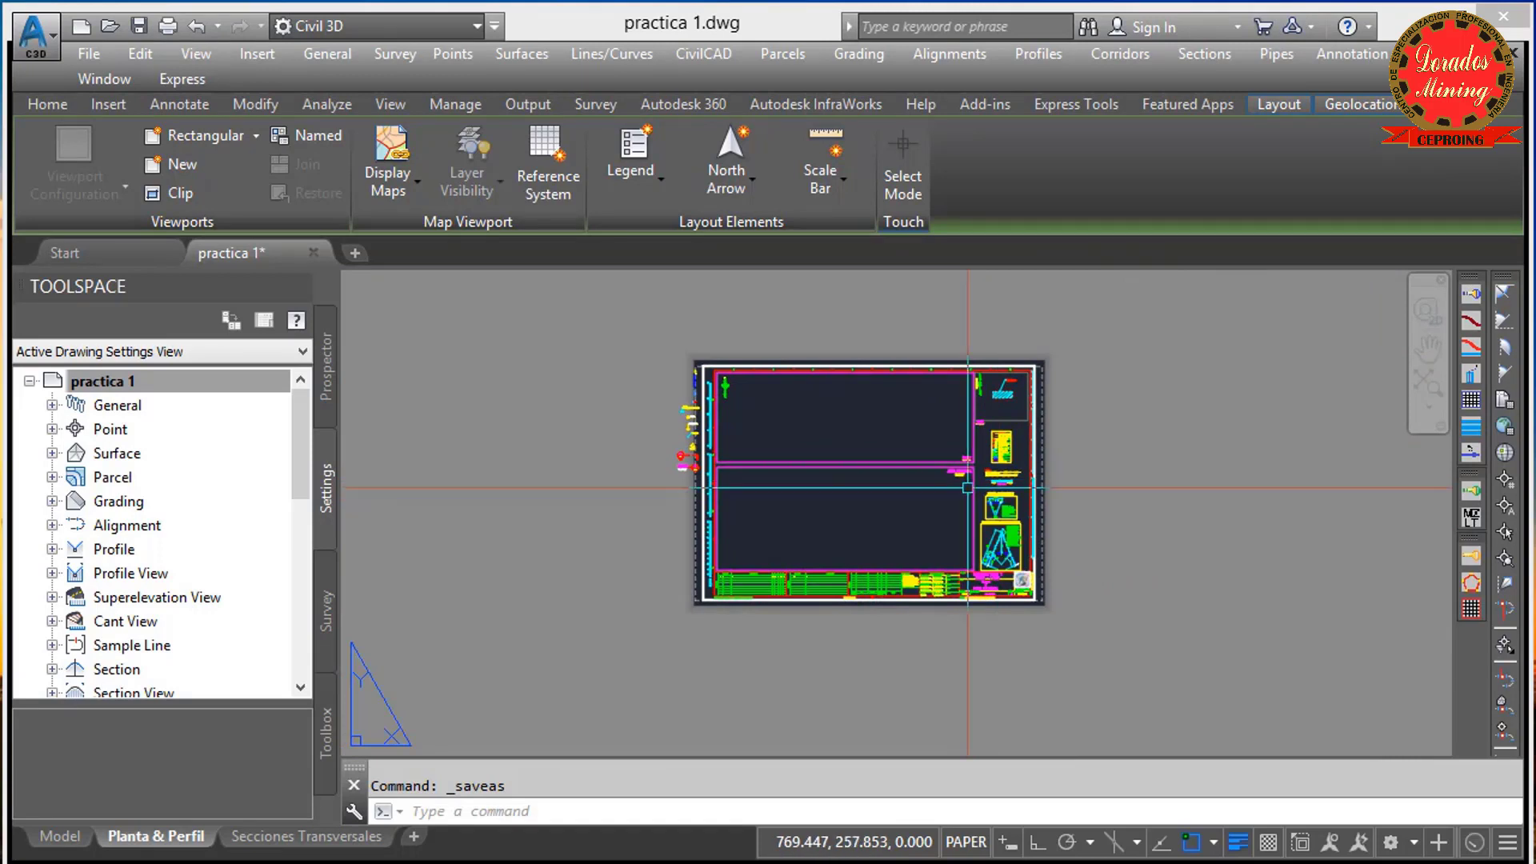
scroll(997, 456, up, 2)
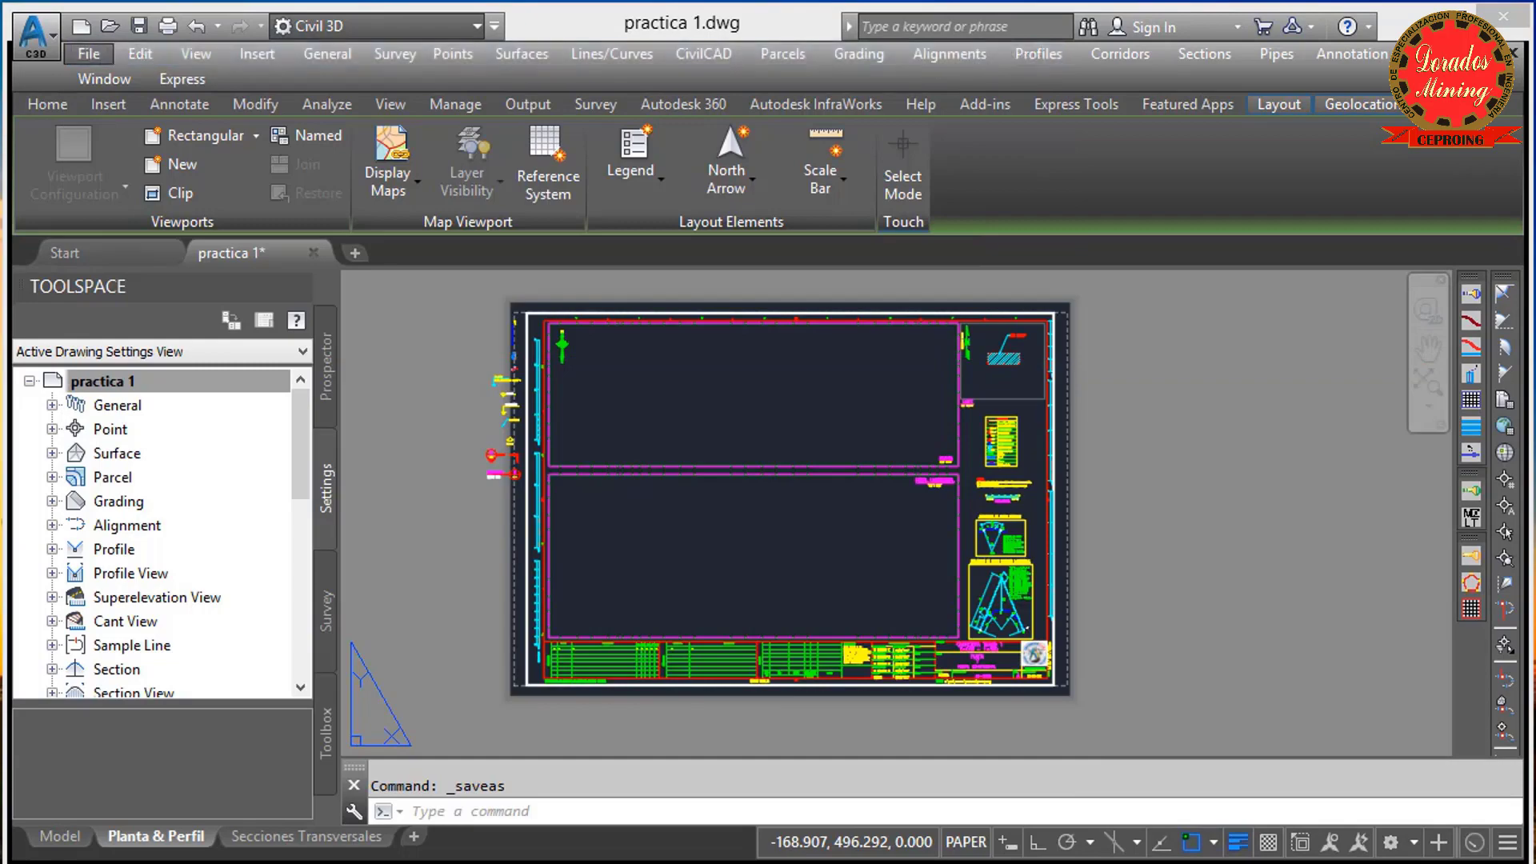
key(ctrl+n)
click(1136, 146)
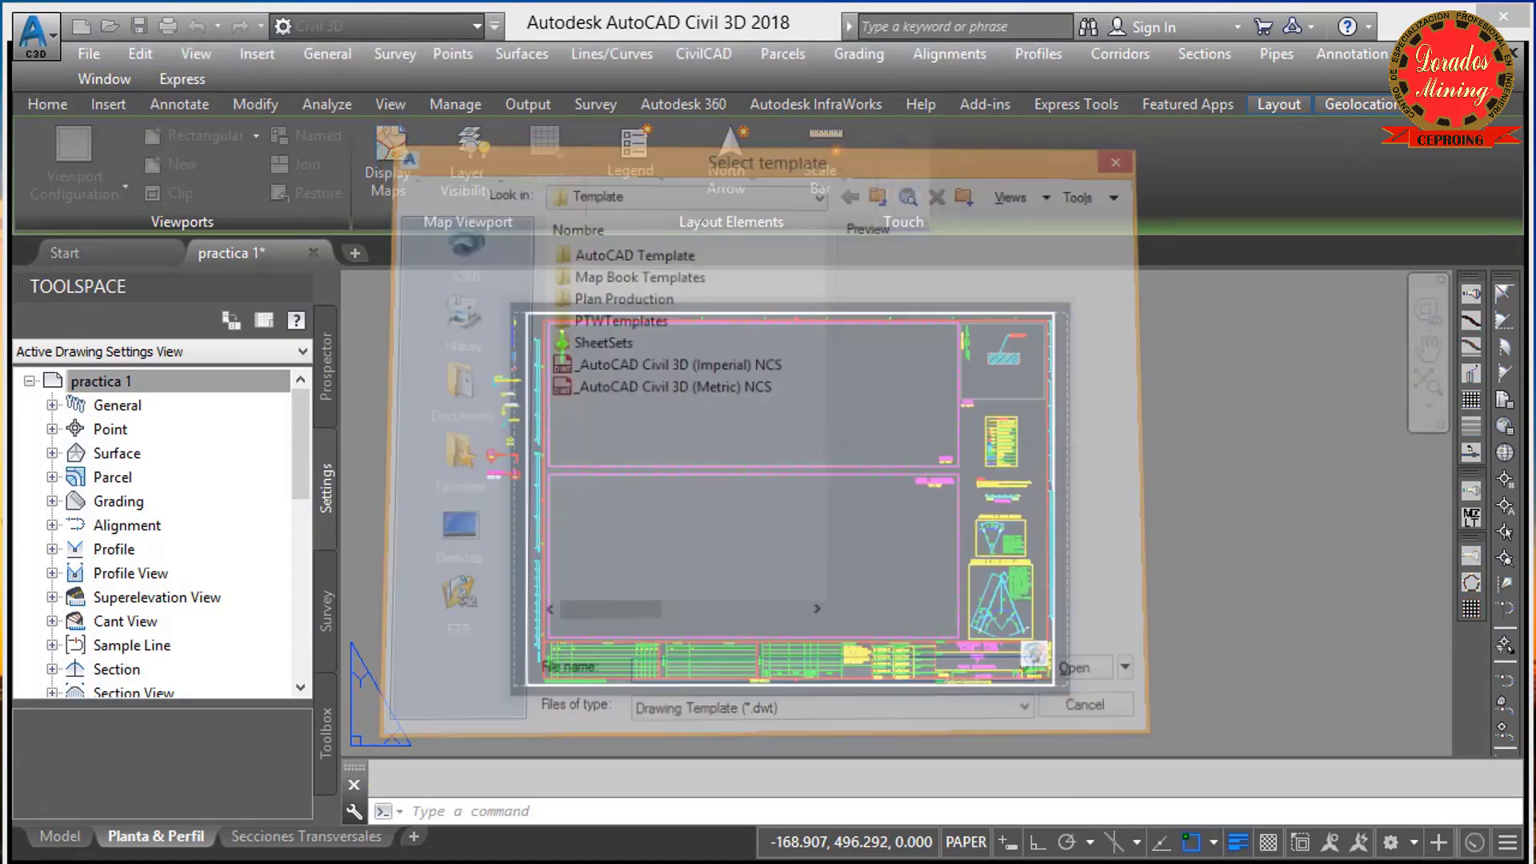
click(33, 35)
key(ctrl+n)
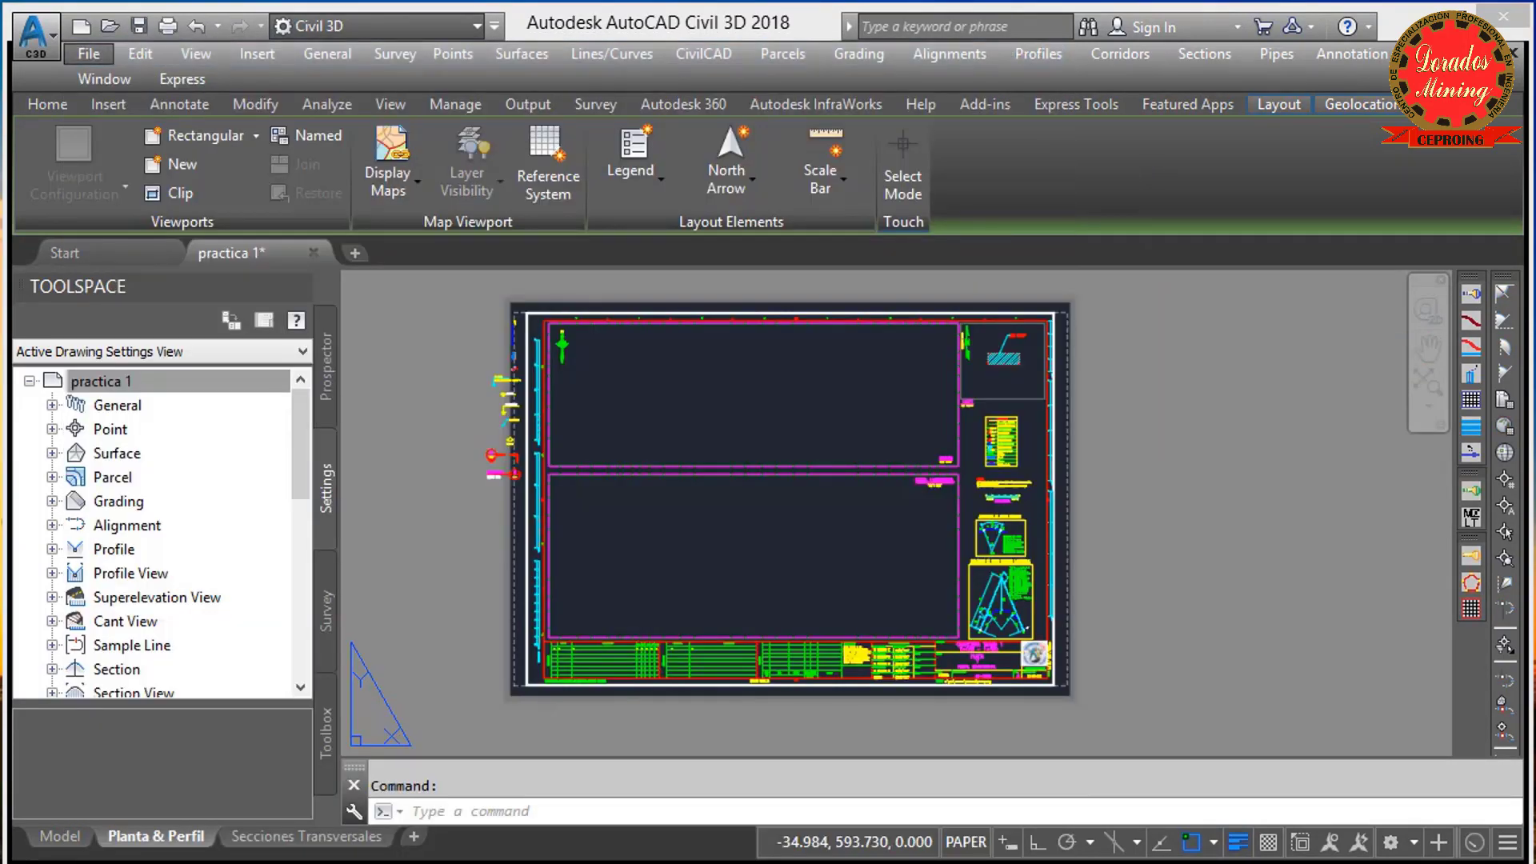
key(Escape)
Paste the copied plot style files into the Plot Style Manager's Plot Styles folder, replacing the existing files, and close the folder
click(34, 36)
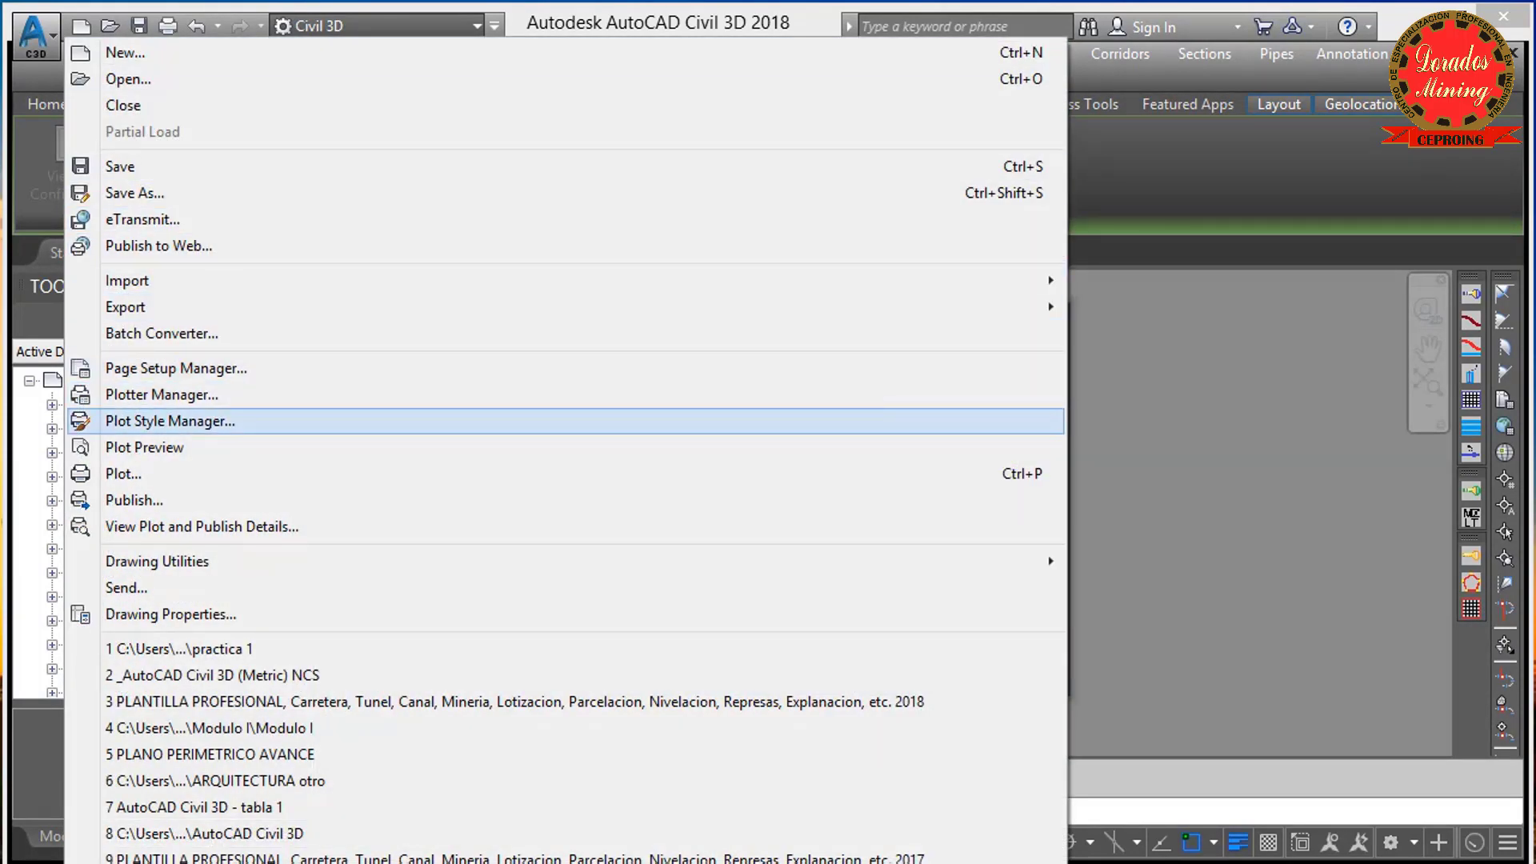
key(Return)
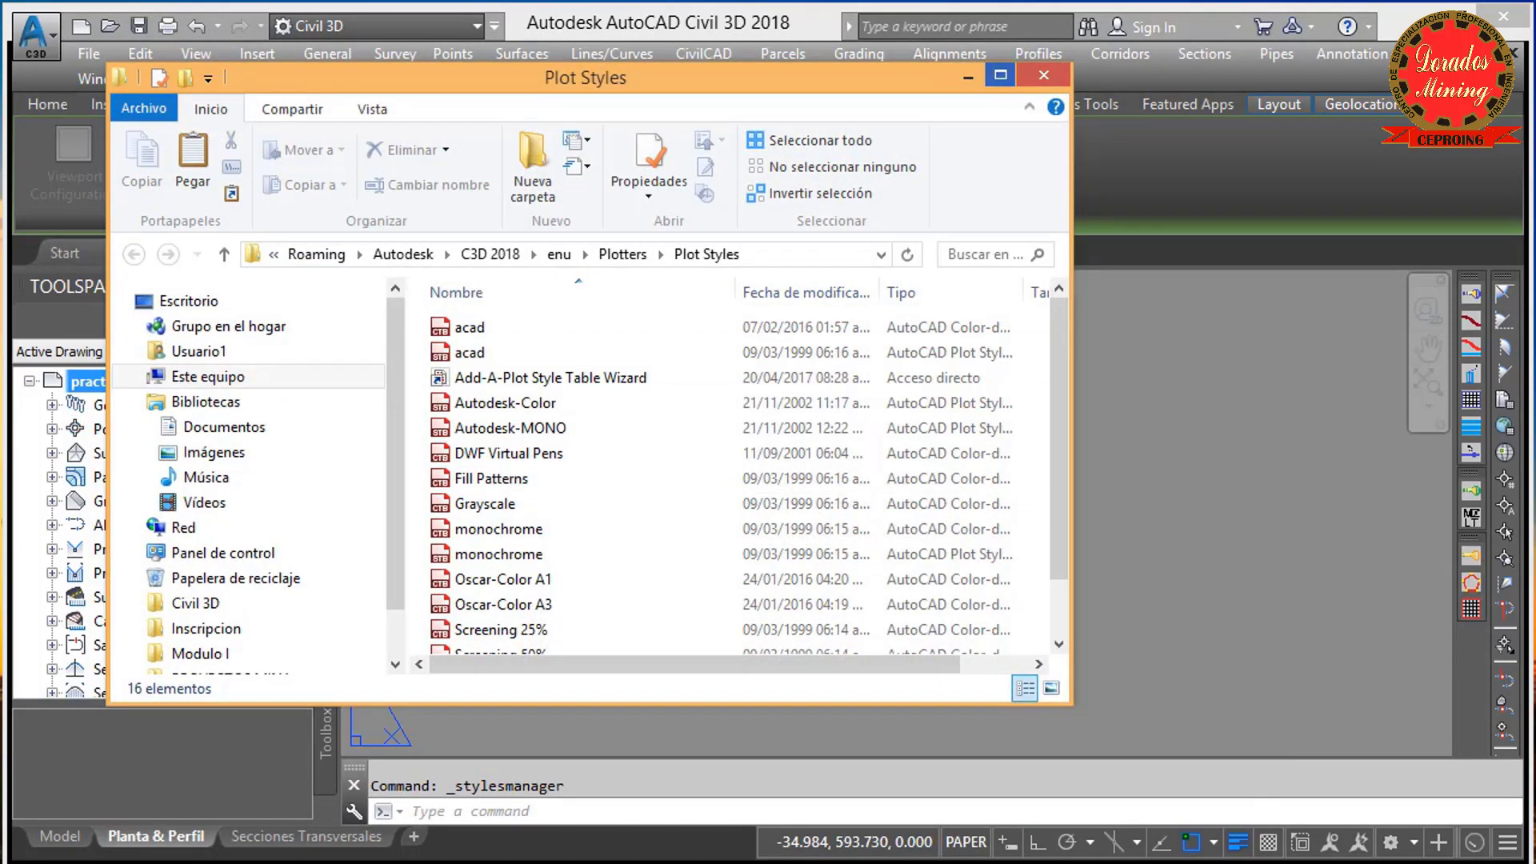
click(1001, 74)
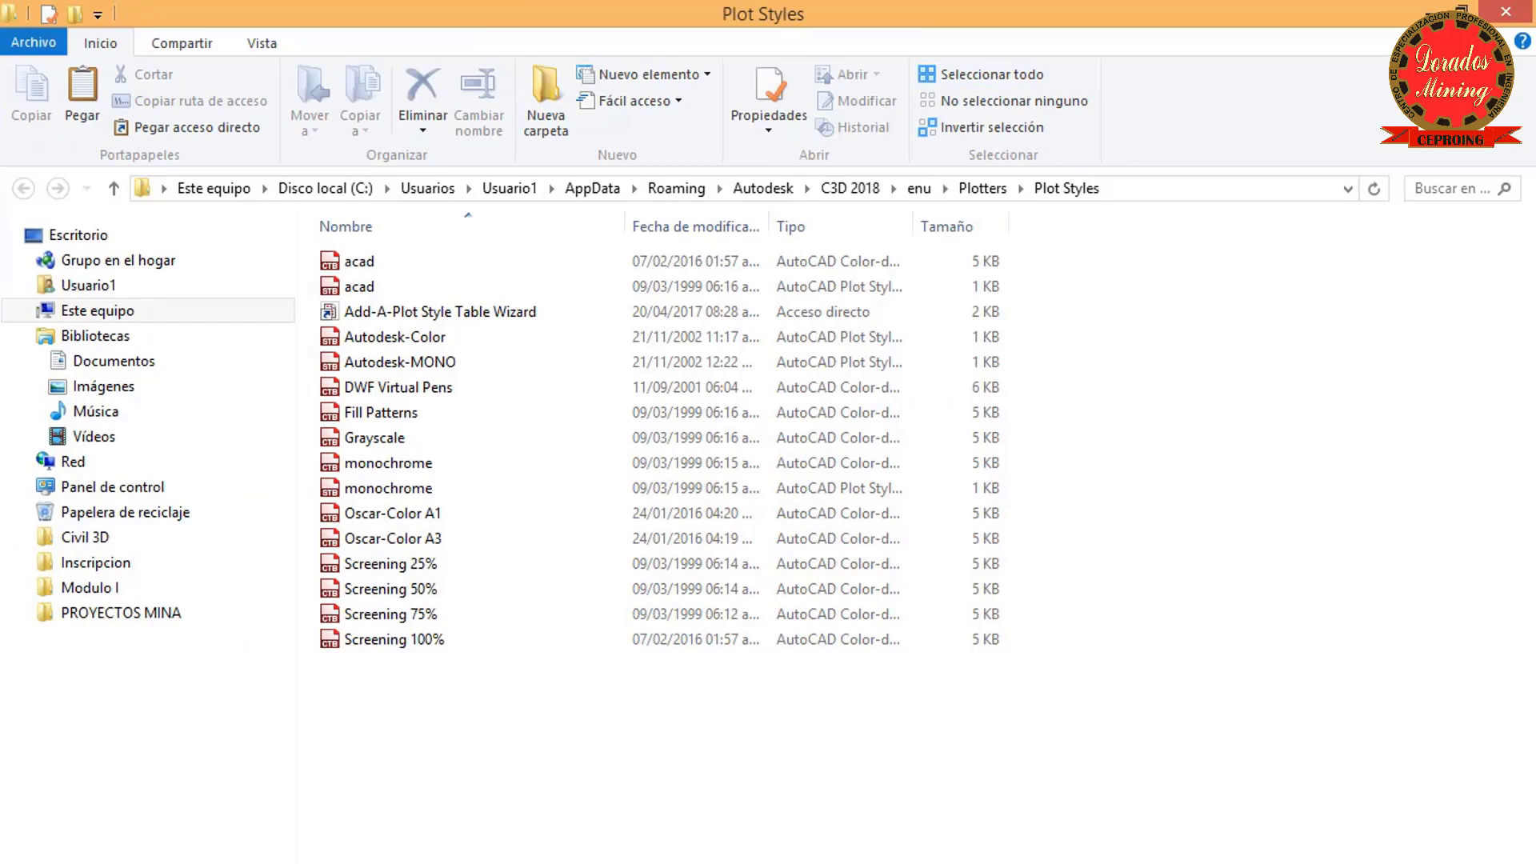
right_click(837, 797)
click(888, 620)
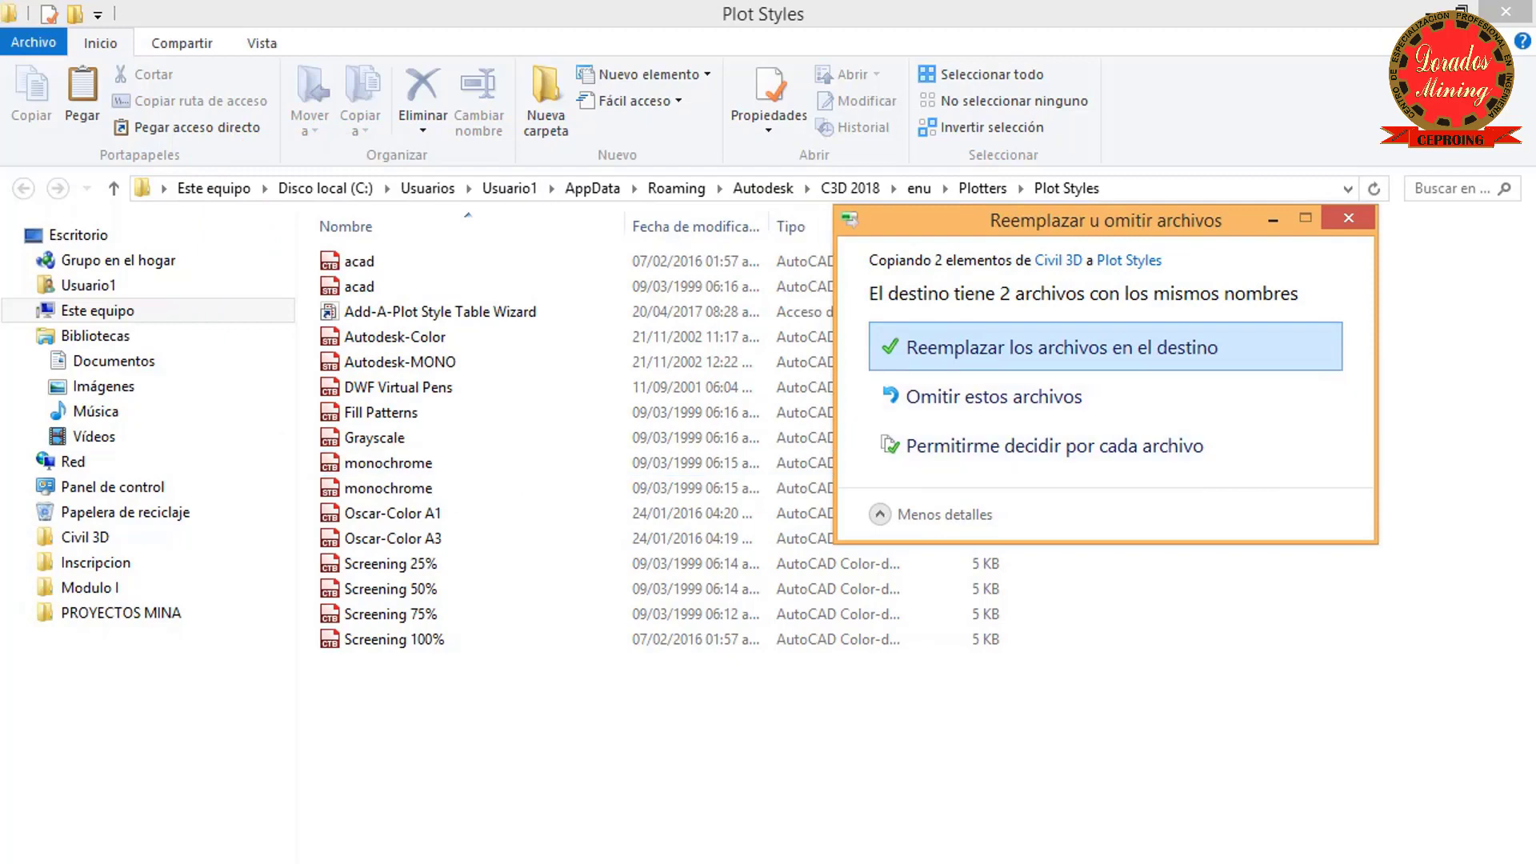
click(1061, 347)
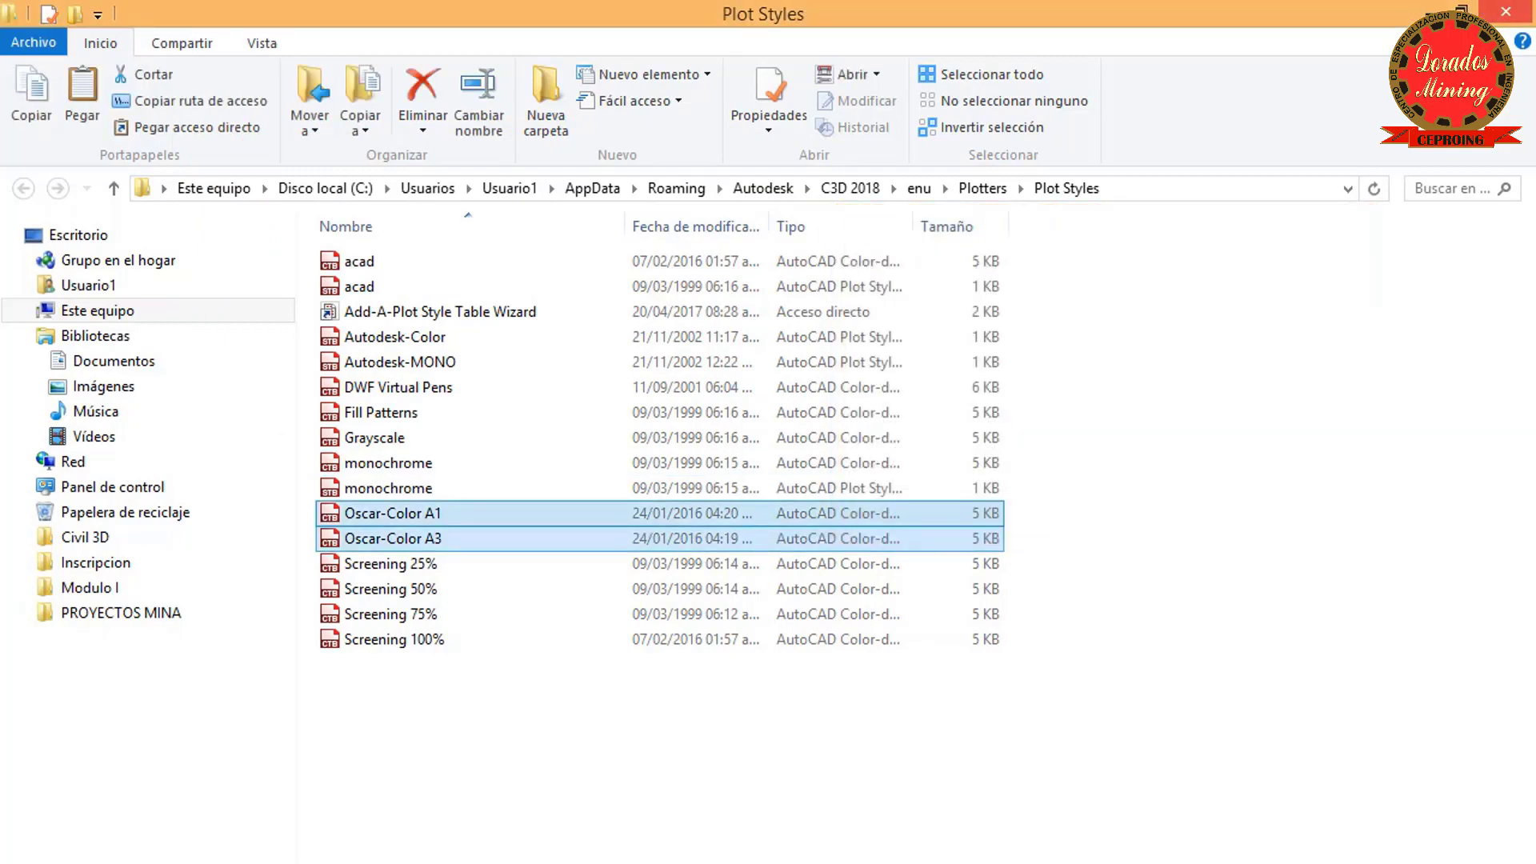
click(1506, 12)
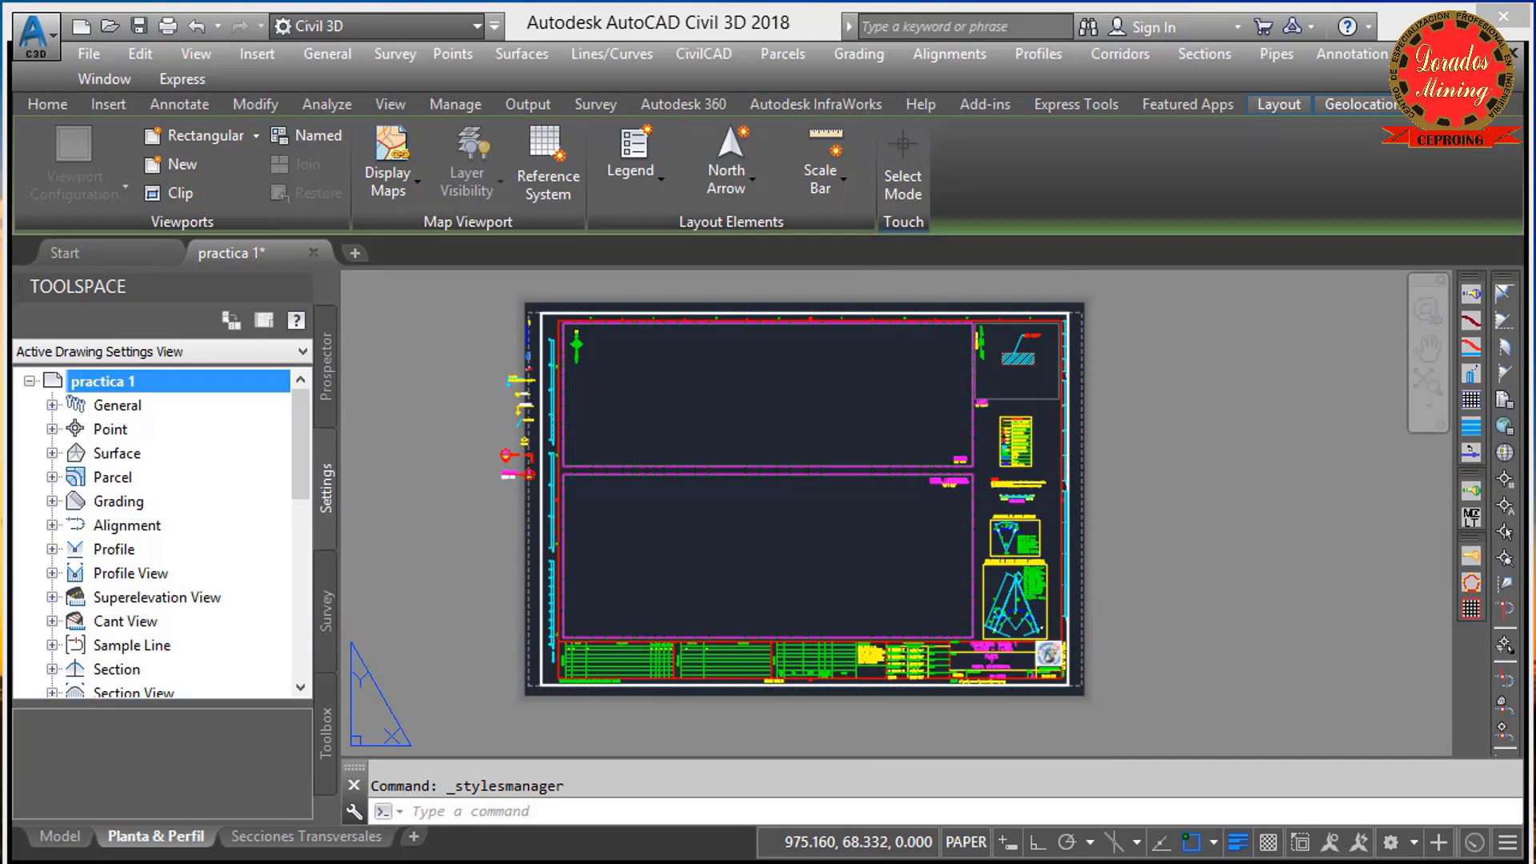
Preview the plot of the Planta & Perfil layout with the plot style table set to None
key(ctrl+p)
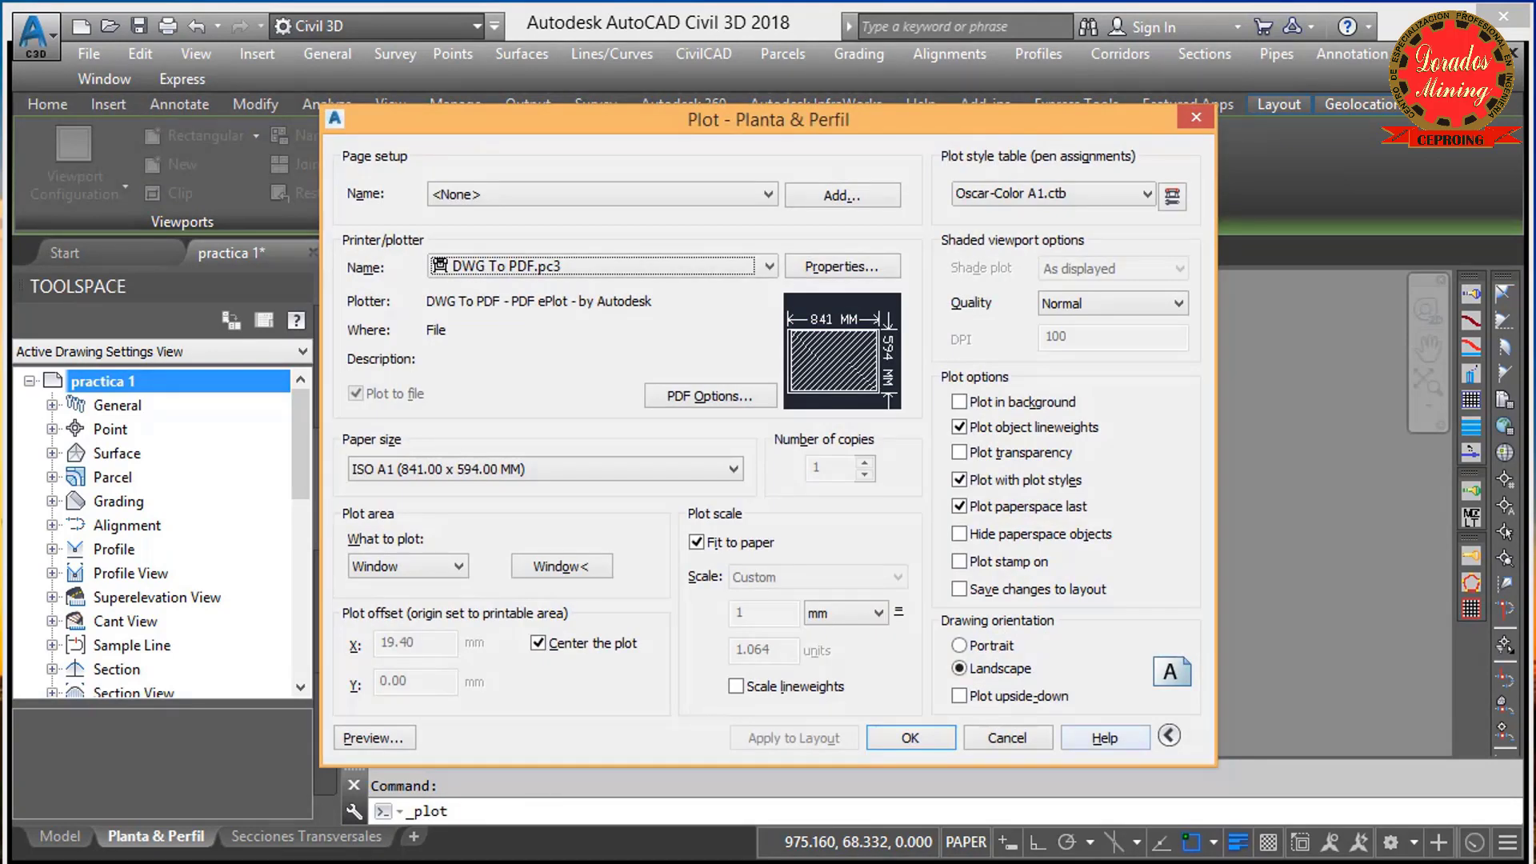
click(1147, 193)
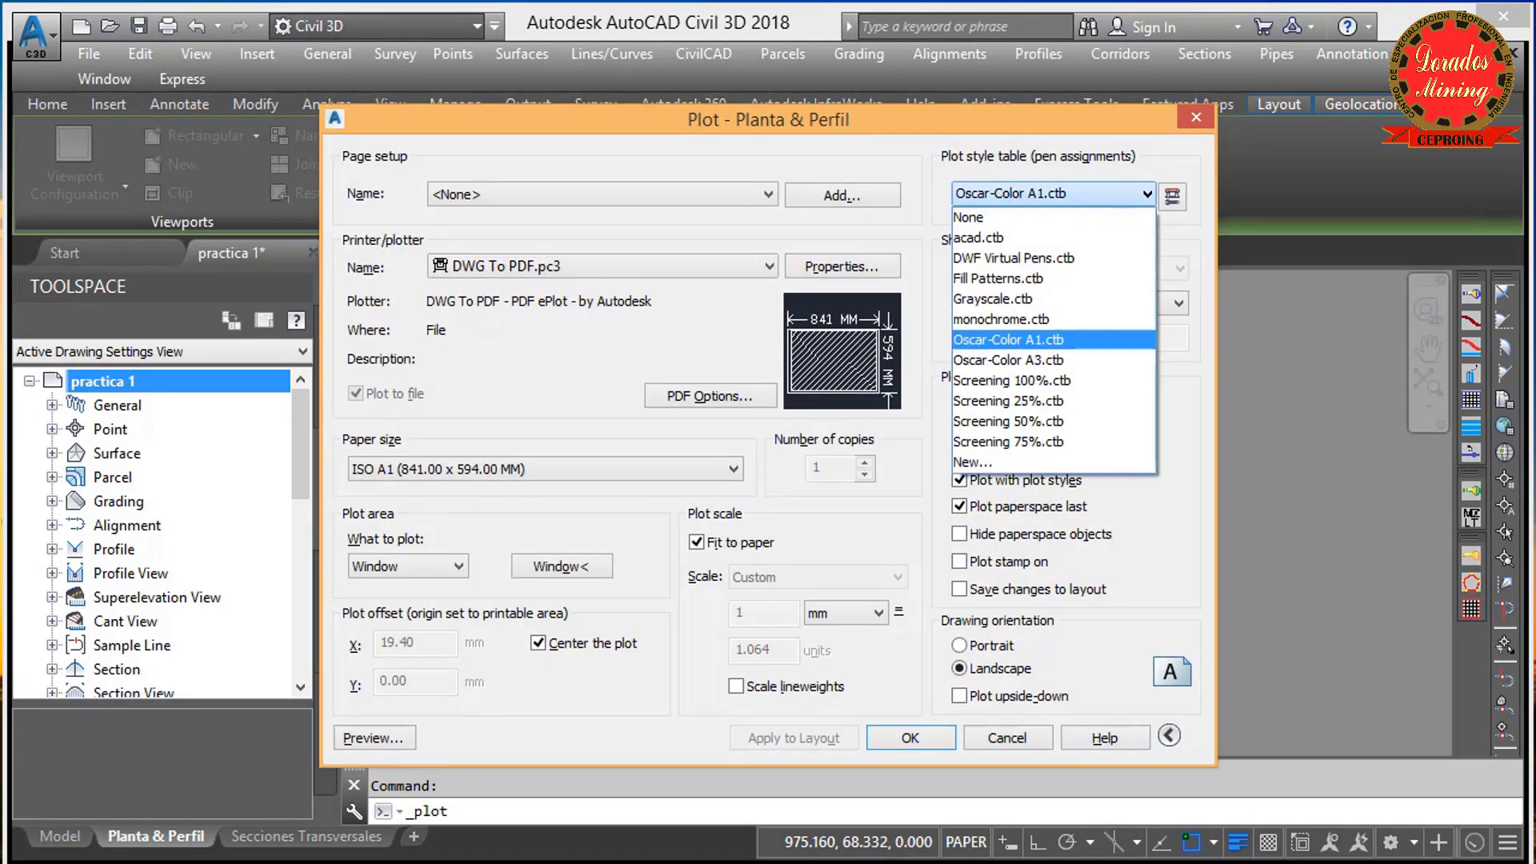
click(968, 217)
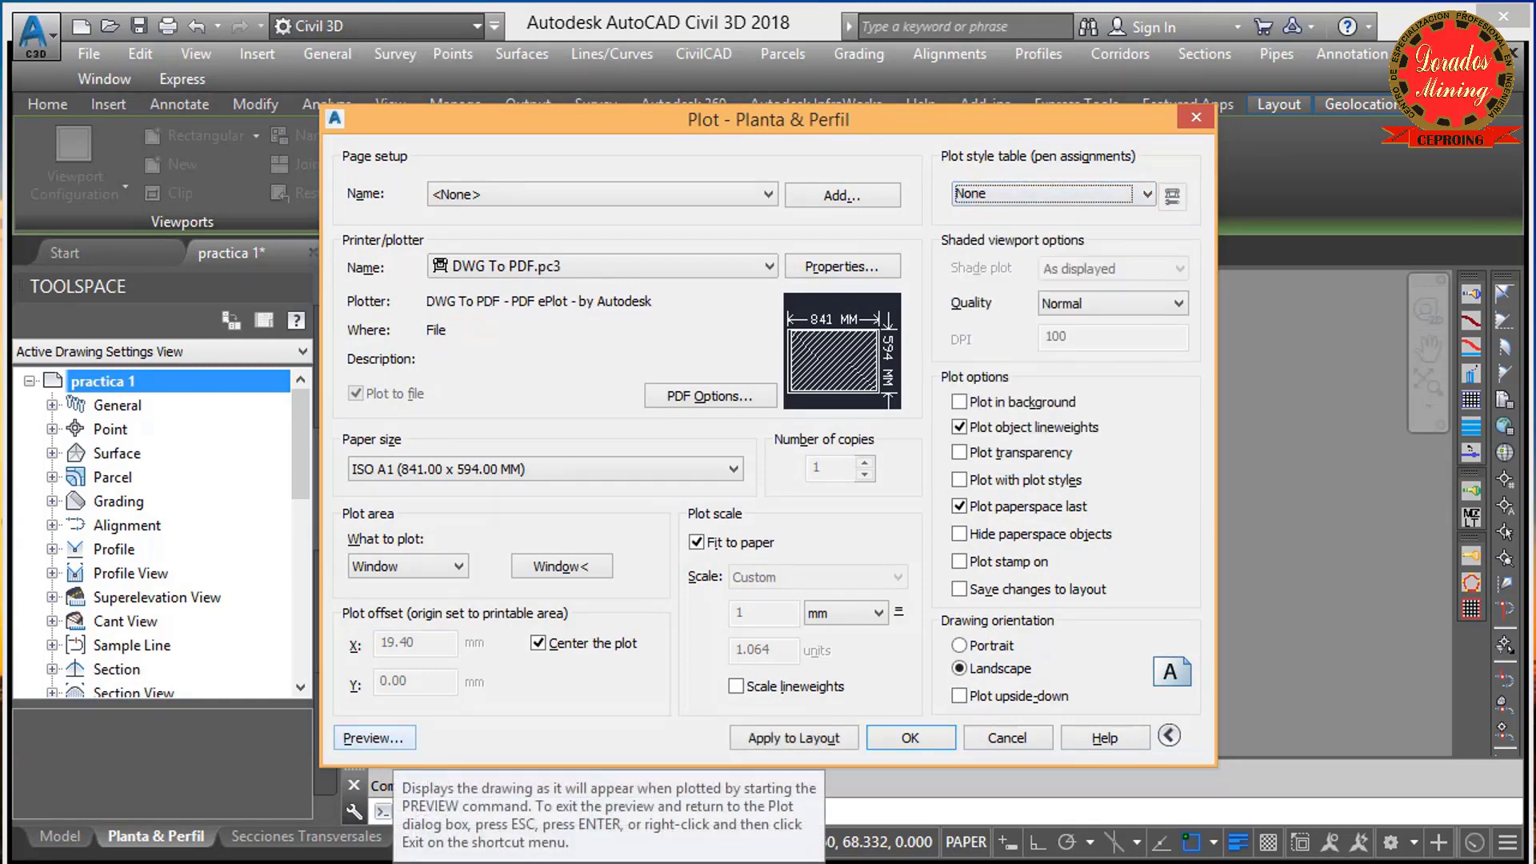
click(373, 738)
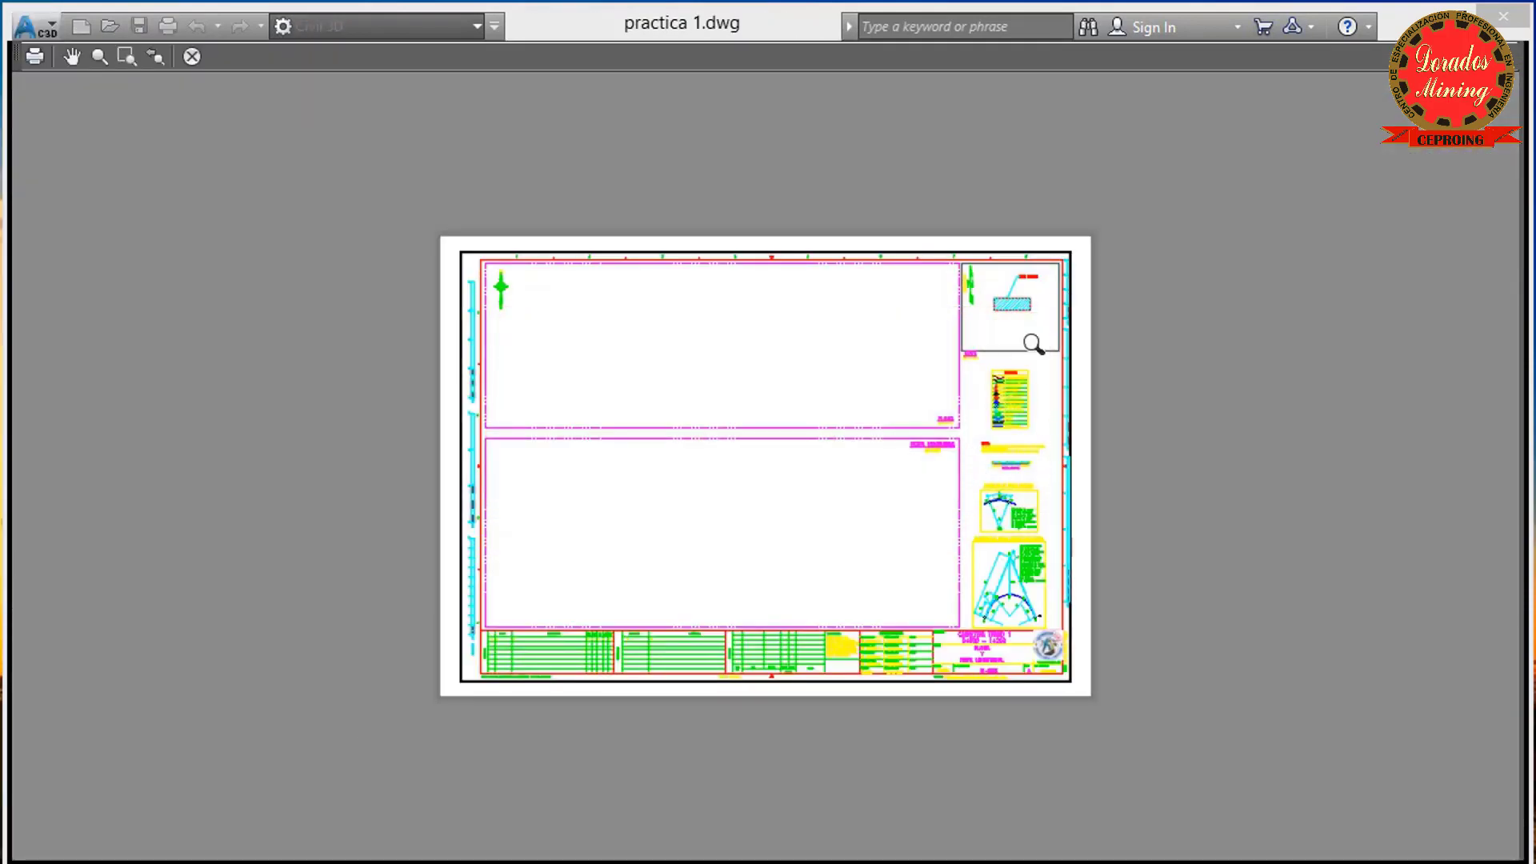
scroll(796, 475, up, 2)
middle_drag(802, 477, 816, 480)
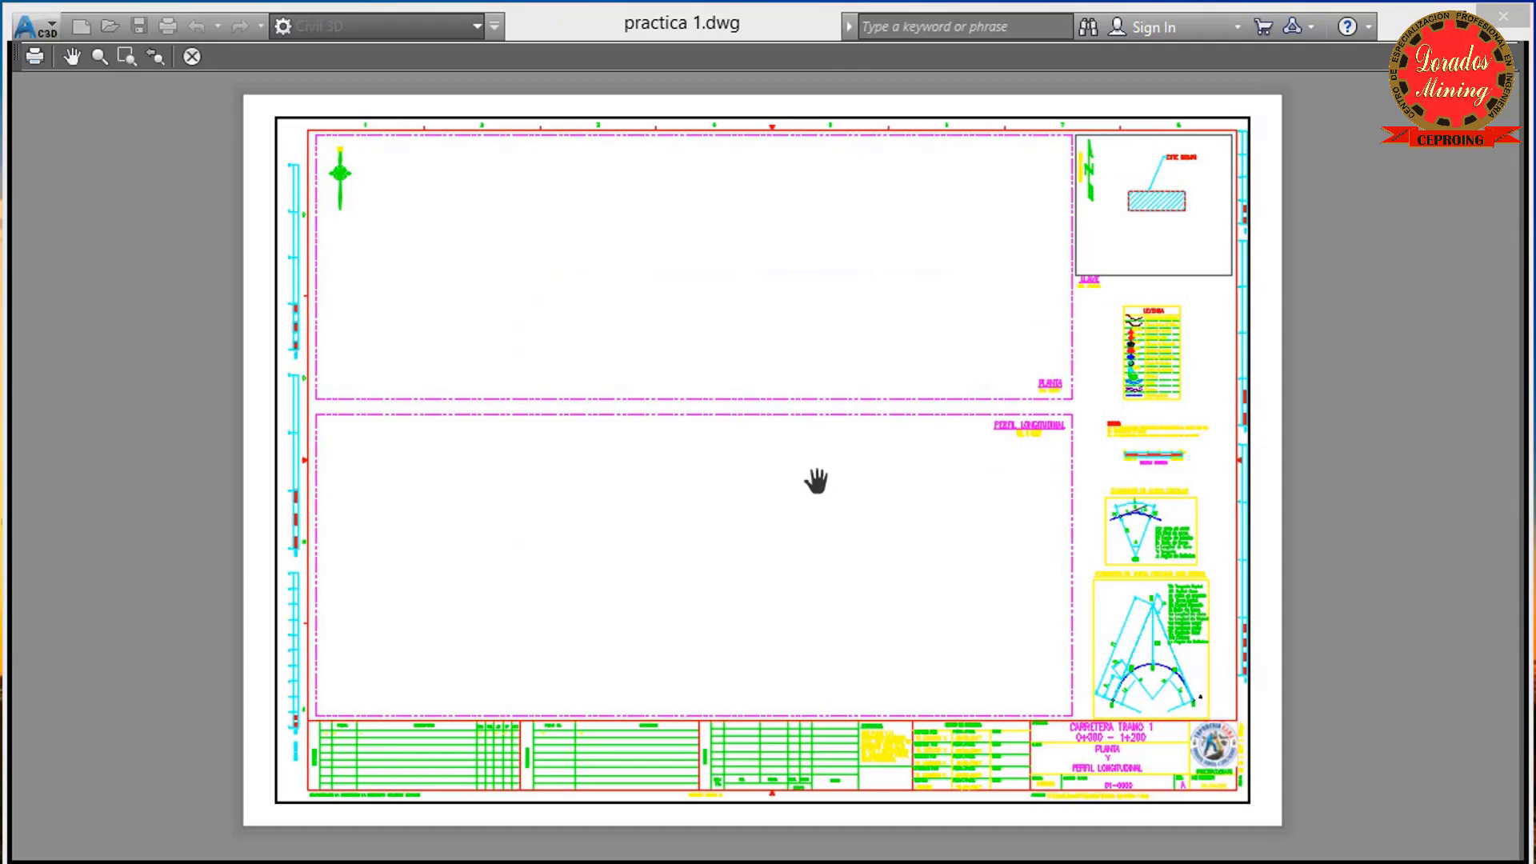
key(Escape)
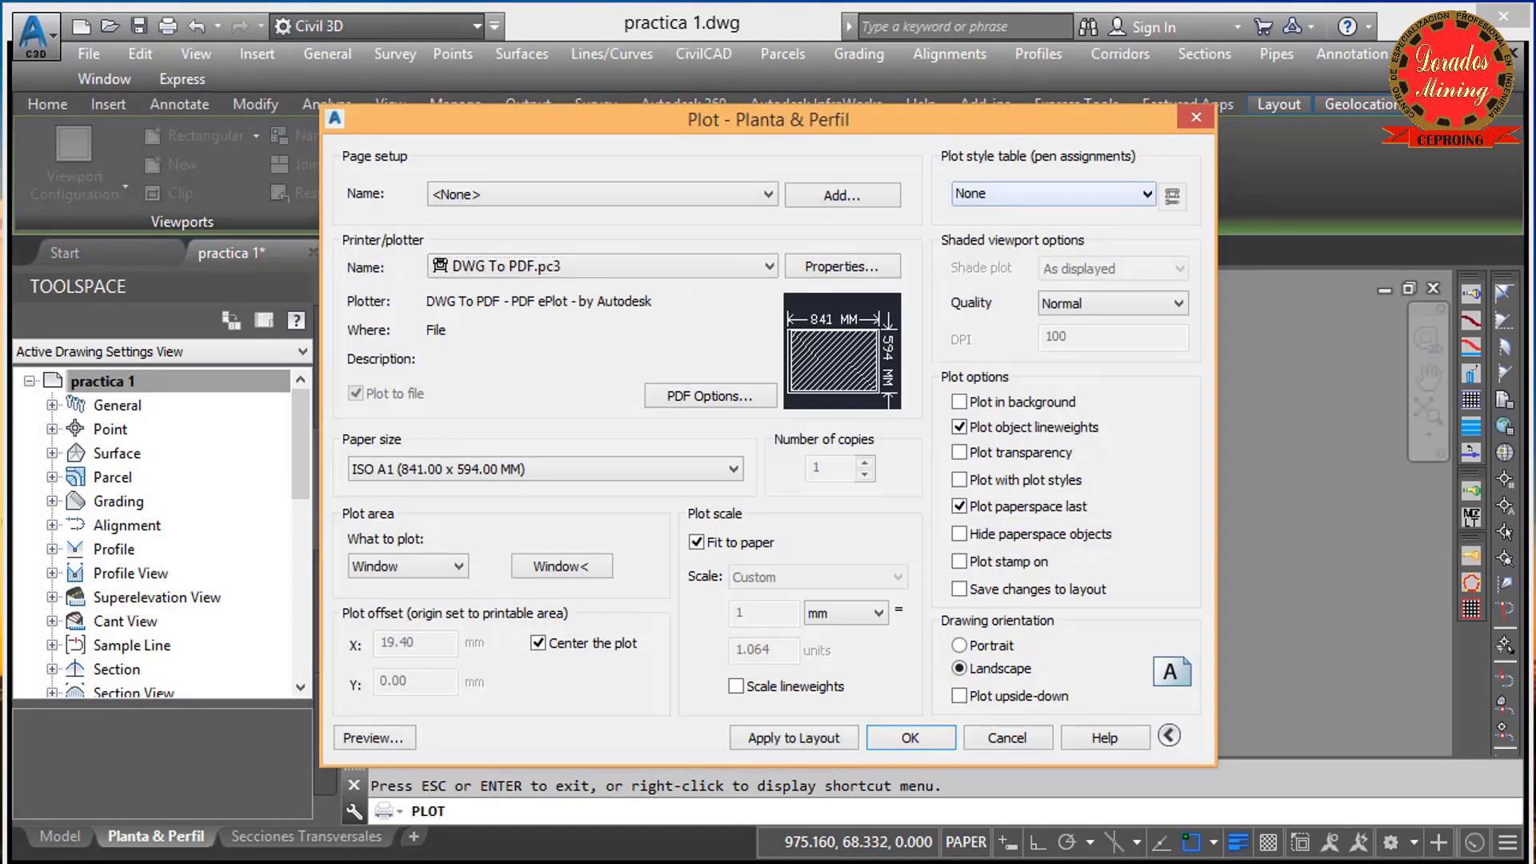
Preview the layout plot with the Oscar-Color A1.ctb plot style table, inspect the title block's engineering record, and cancel the plot
click(1052, 194)
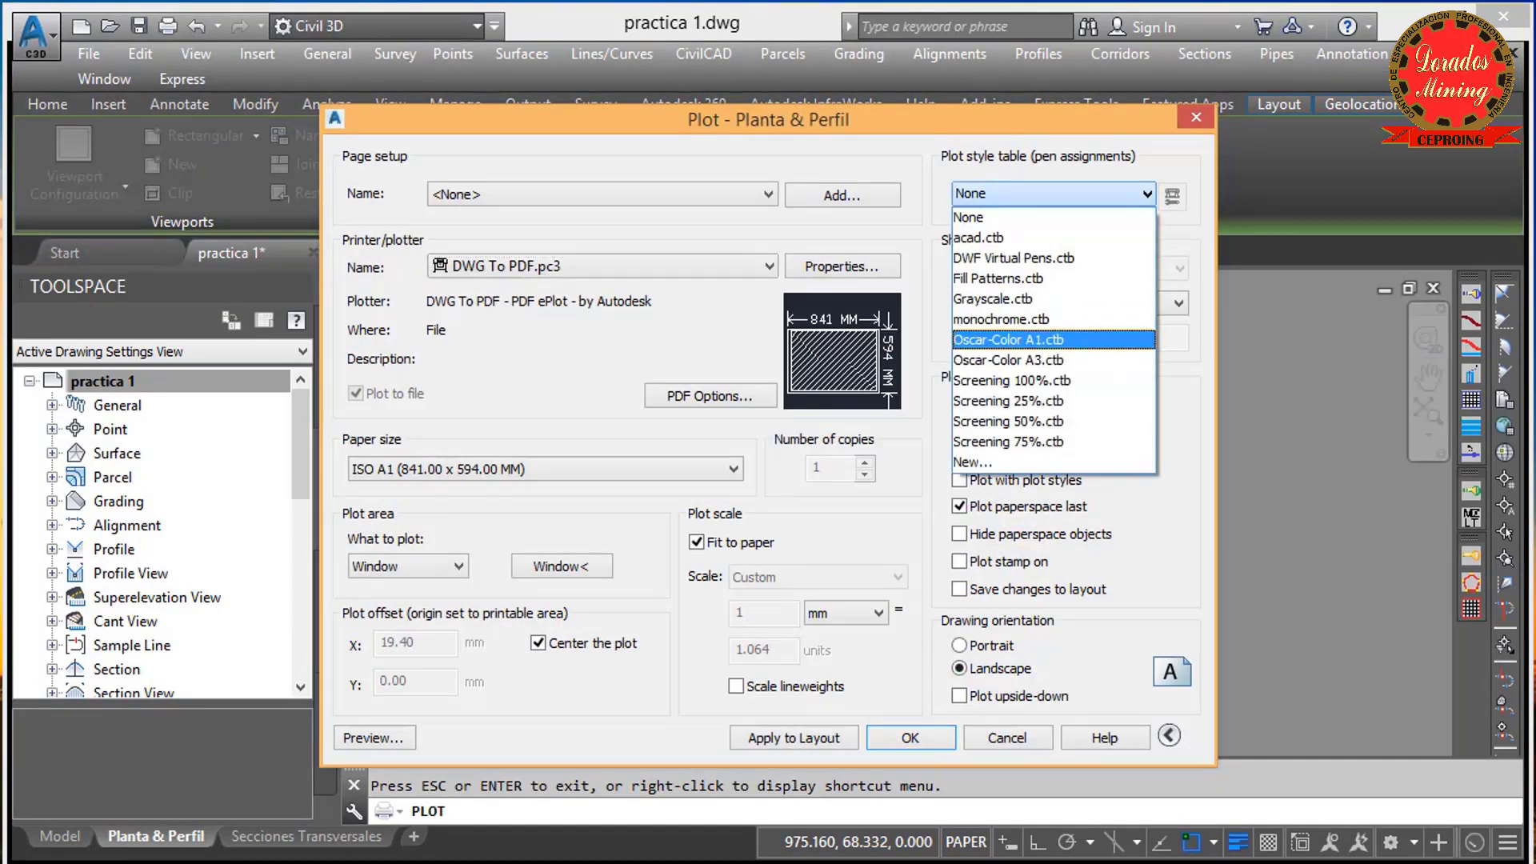
key(Return)
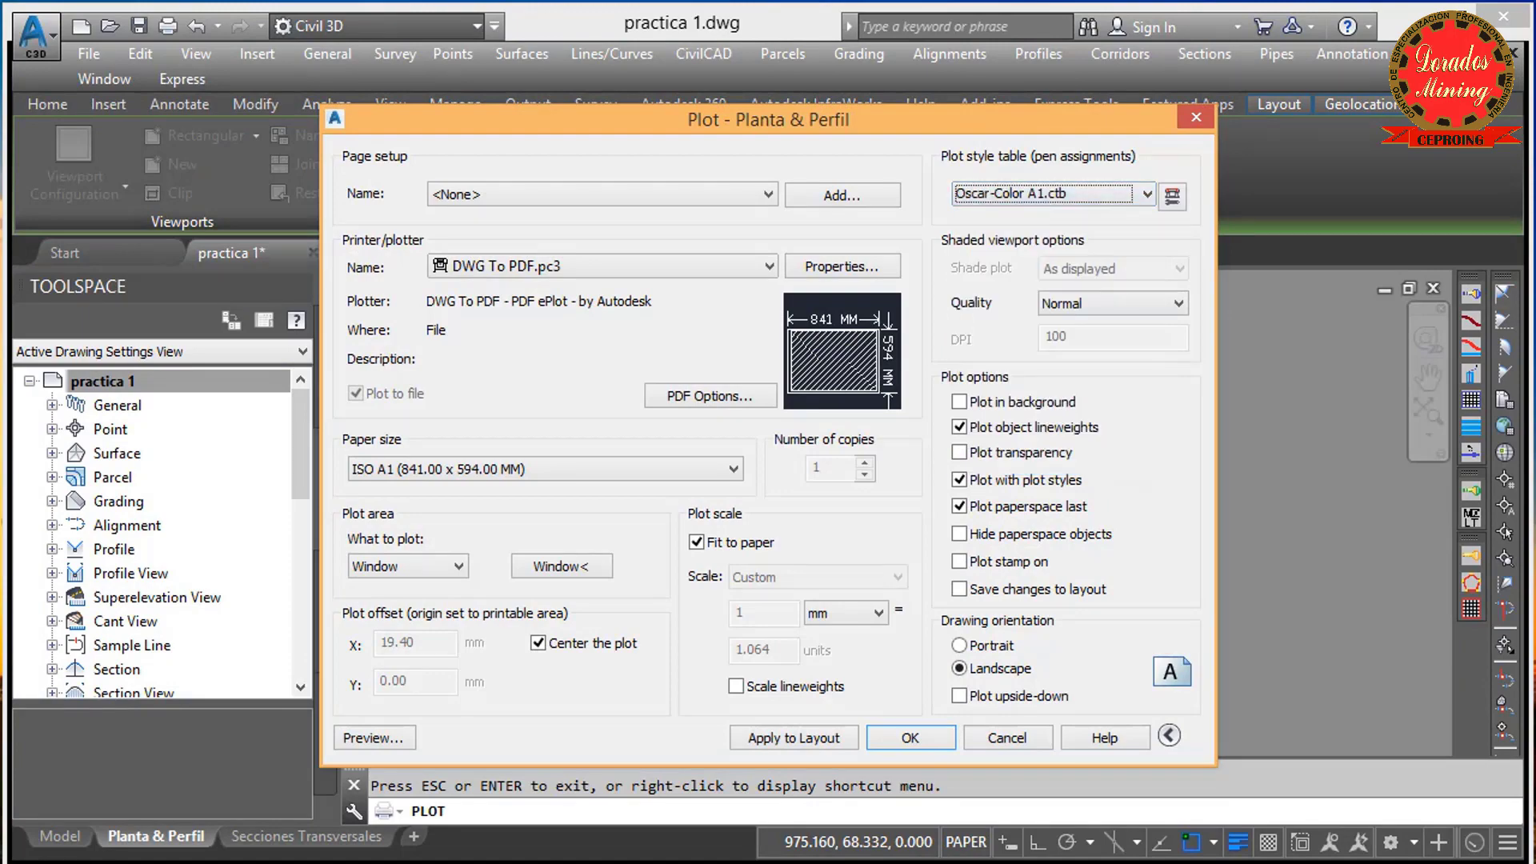
click(373, 738)
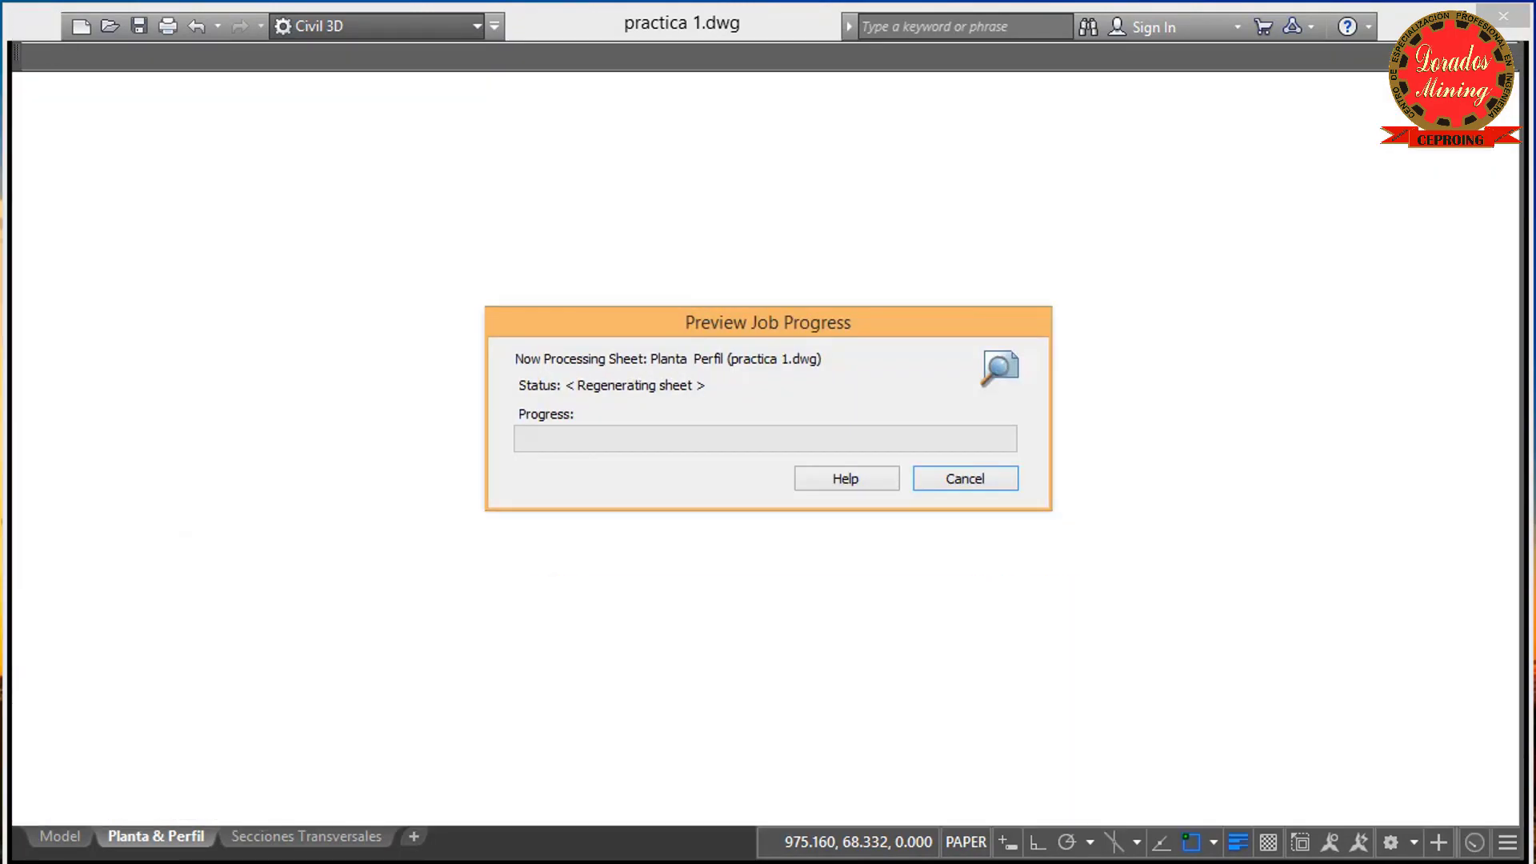
scroll(842, 666, up, 10)
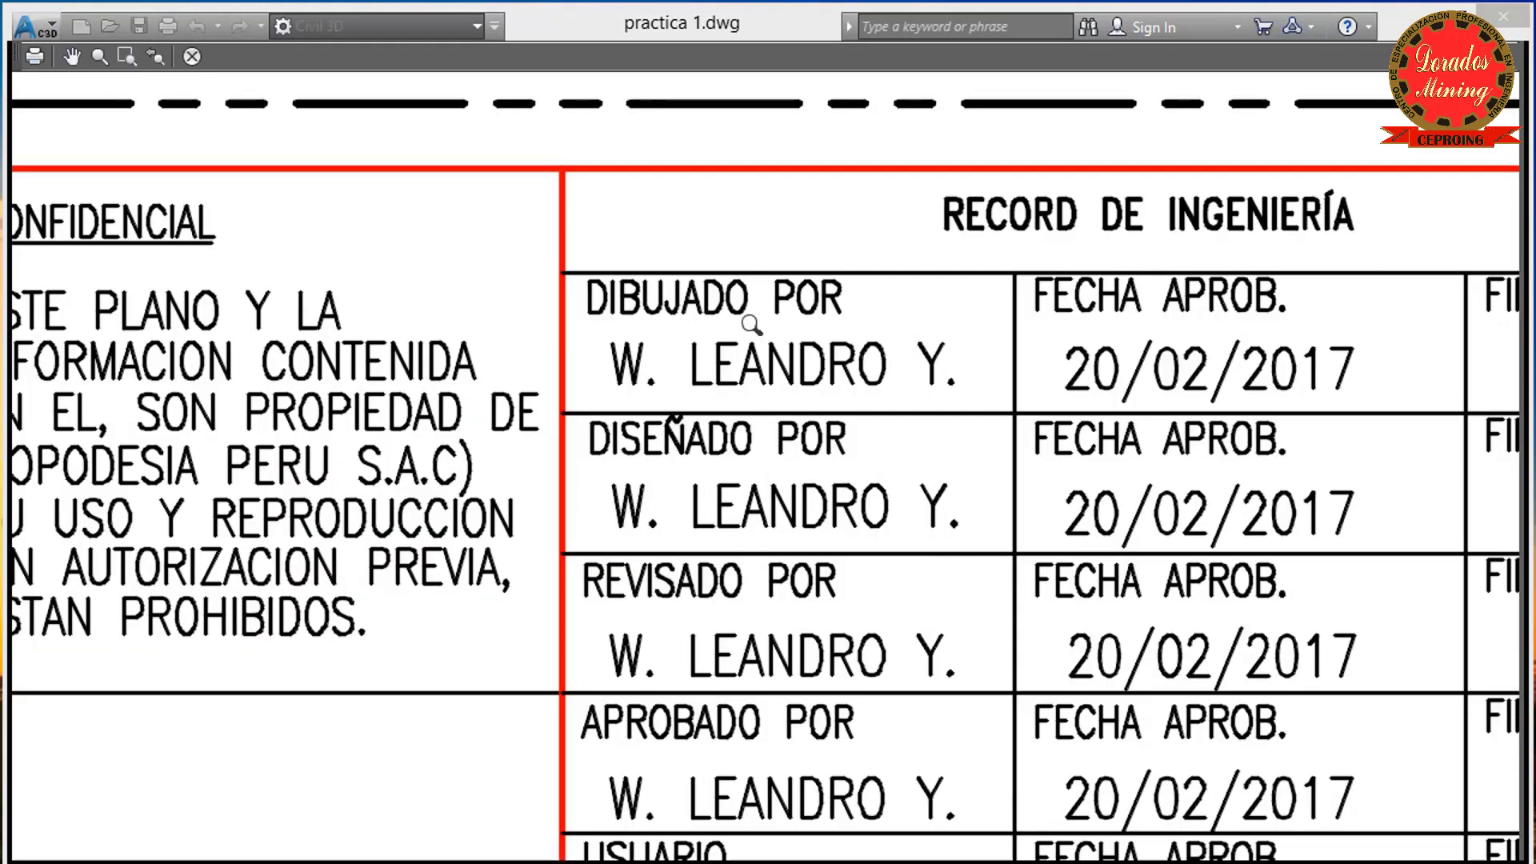
scroll(750, 324, down, 1)
scroll(744, 451, down, 2)
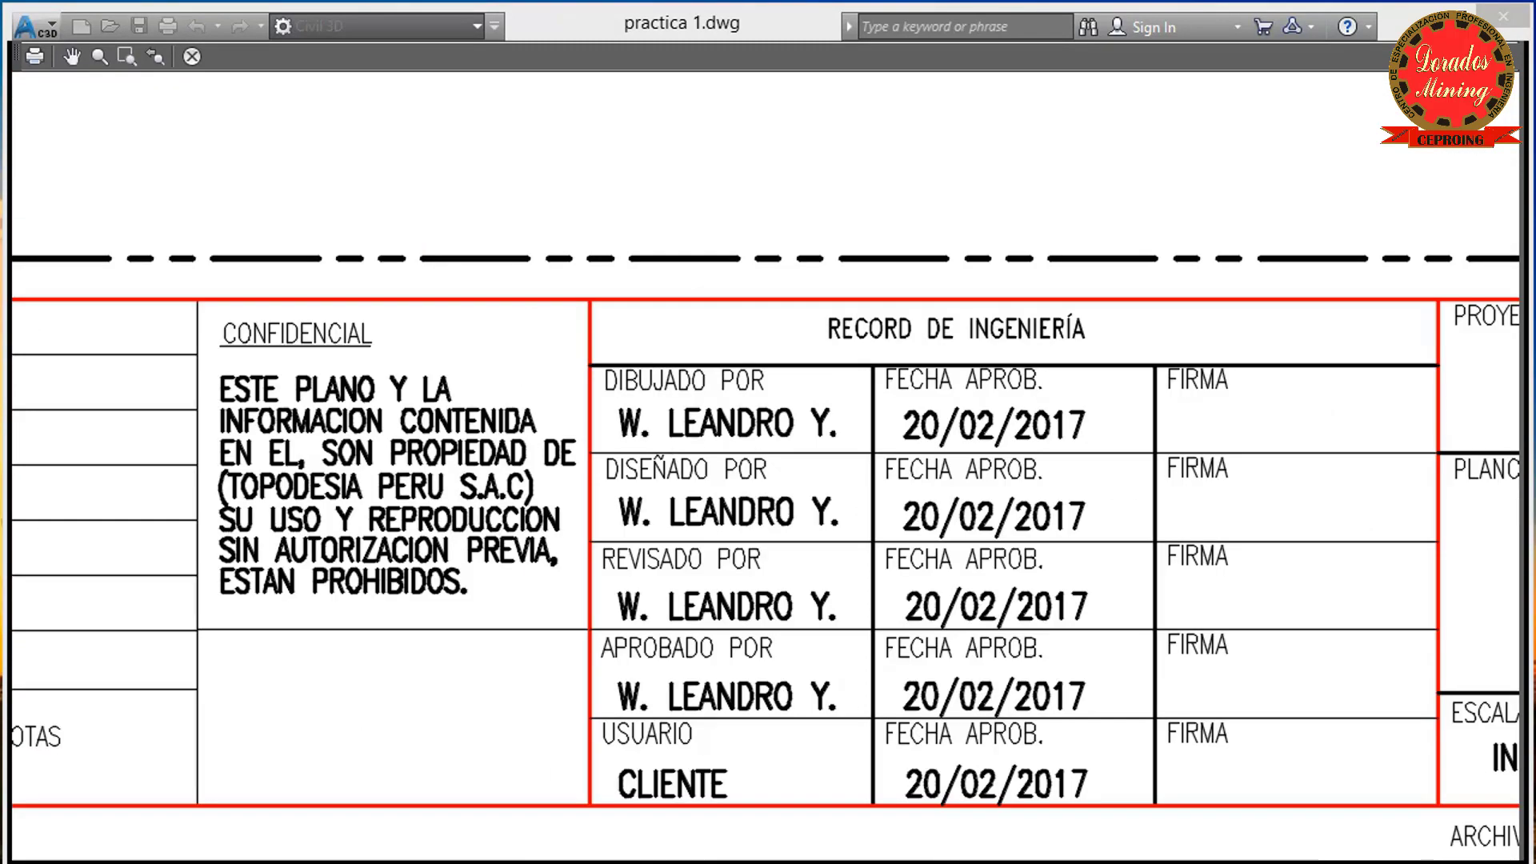
scroll(755, 576, down, 6)
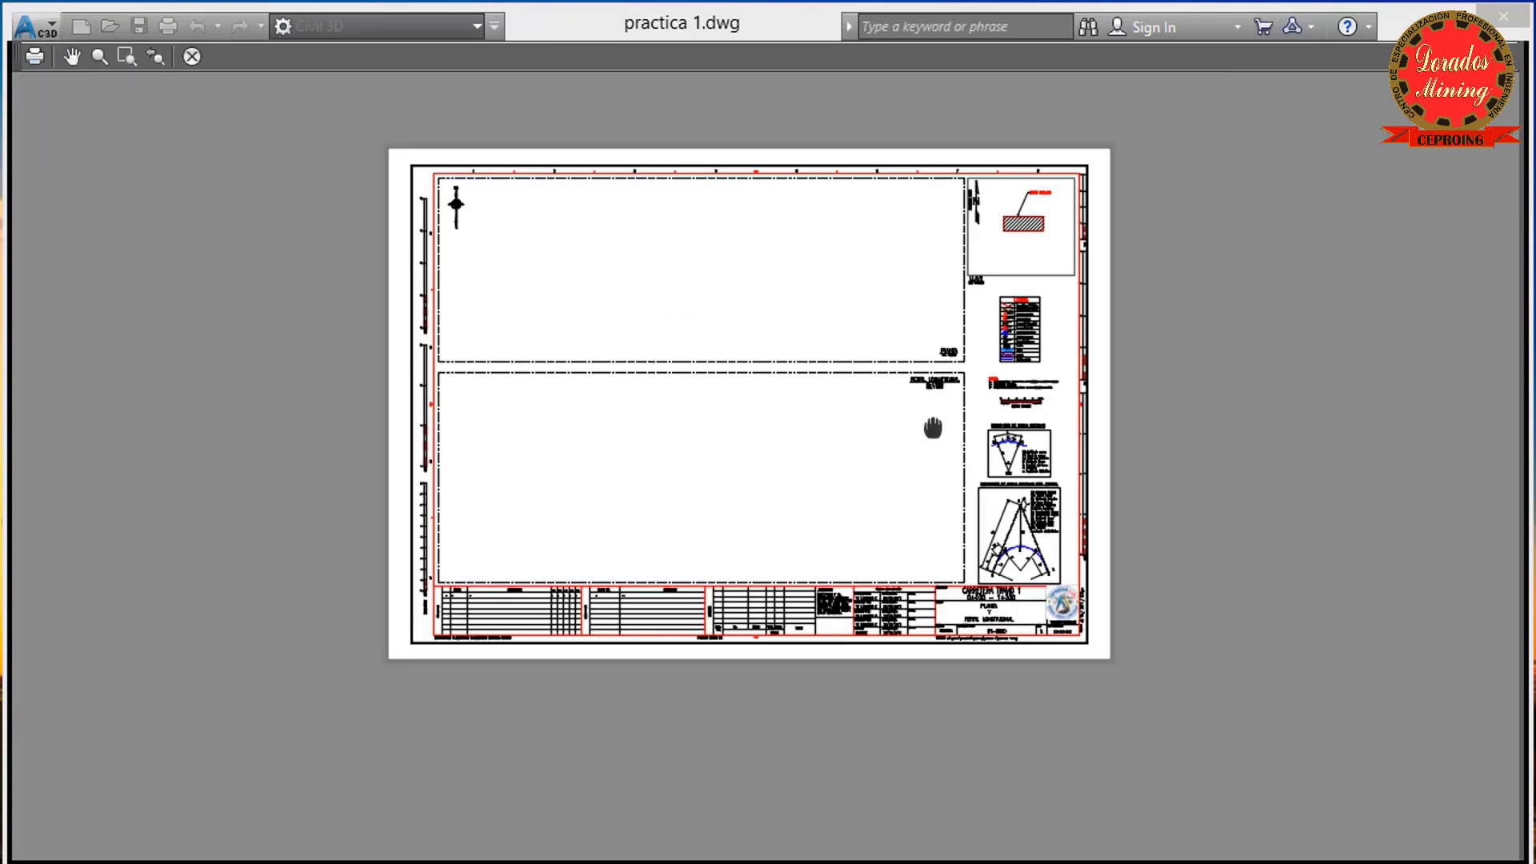
scroll(933, 428, down, 1)
key(Escape)
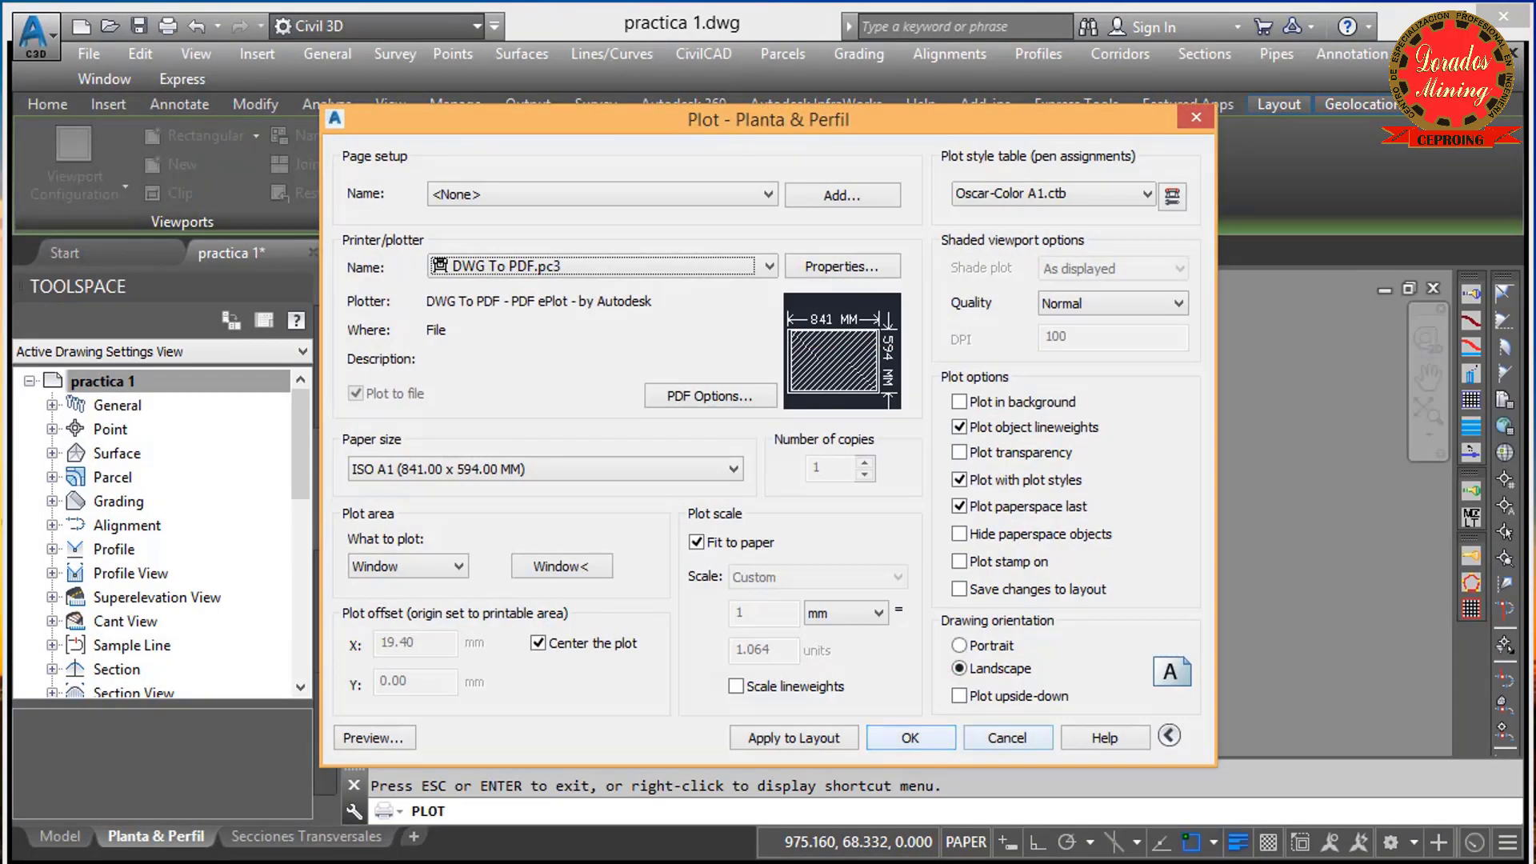
click(1006, 738)
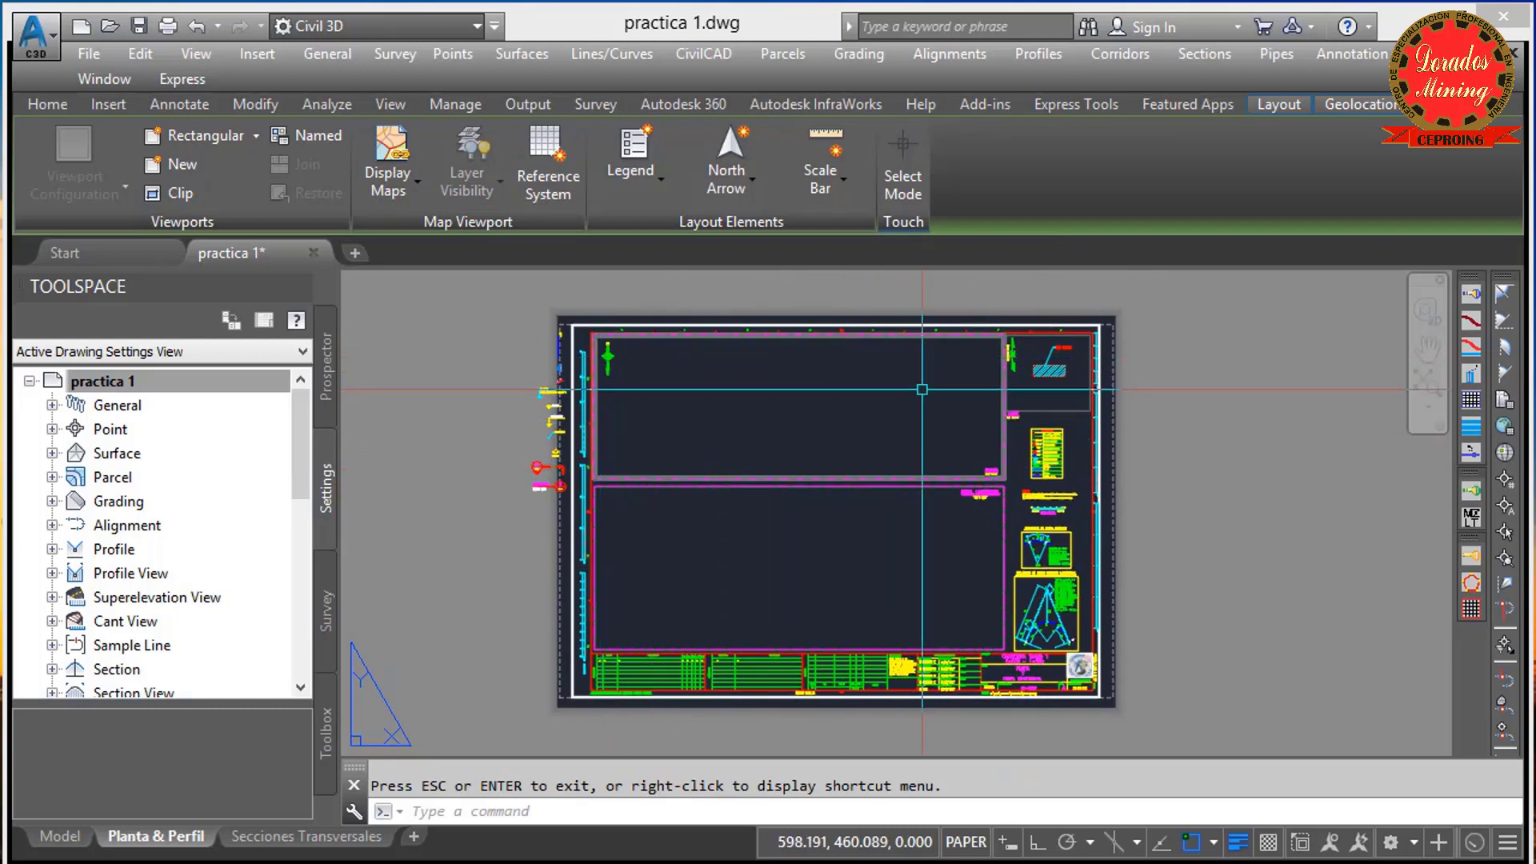
scroll(927, 404, up, 3)
scroll(1004, 505, down, 5)
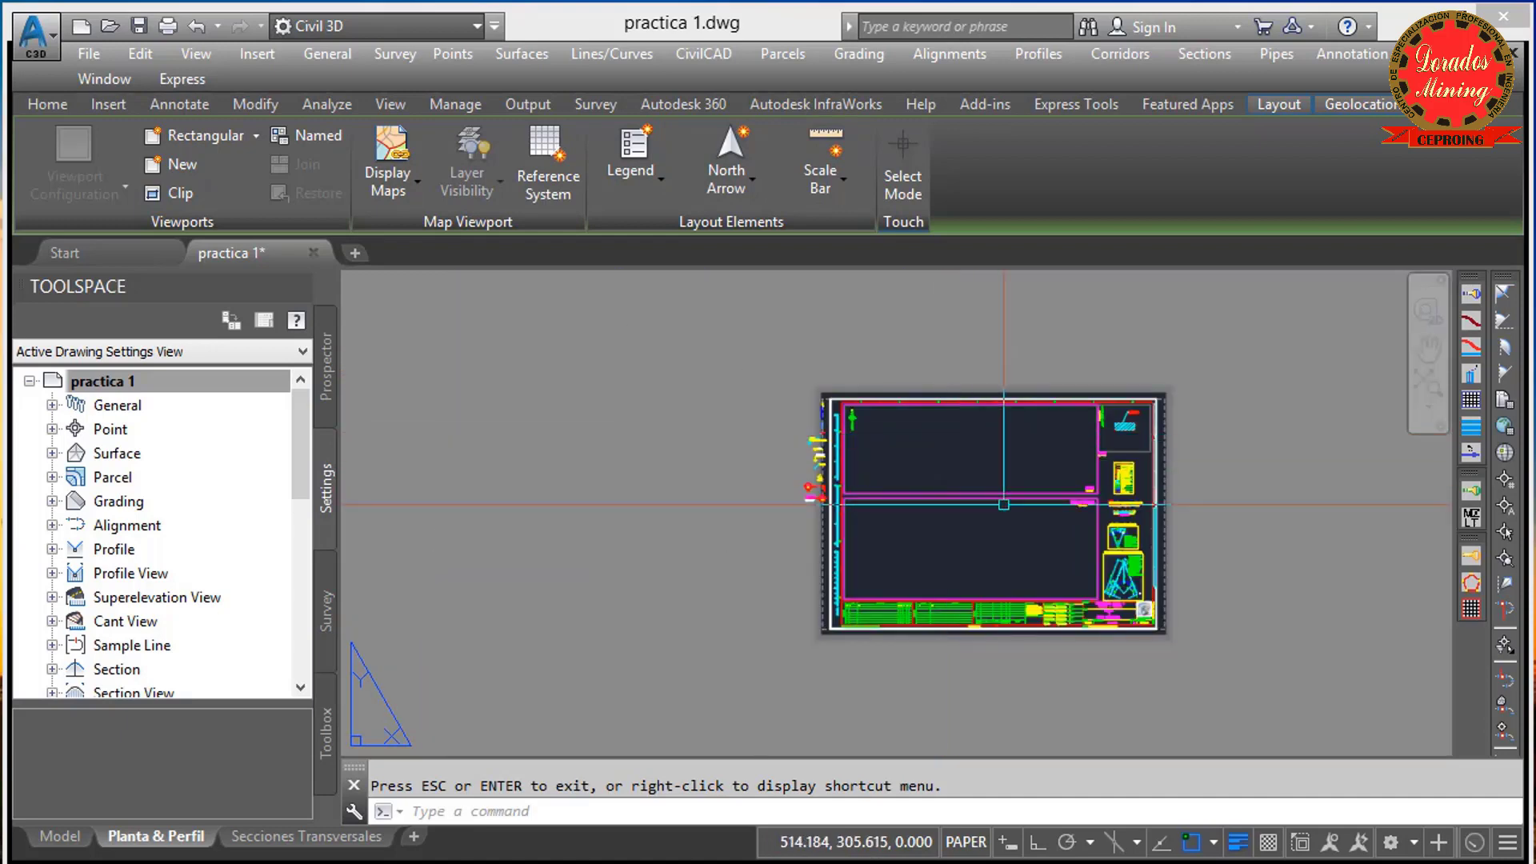
scroll(1004, 505, down, 1)
scroll(920, 448, up, 4)
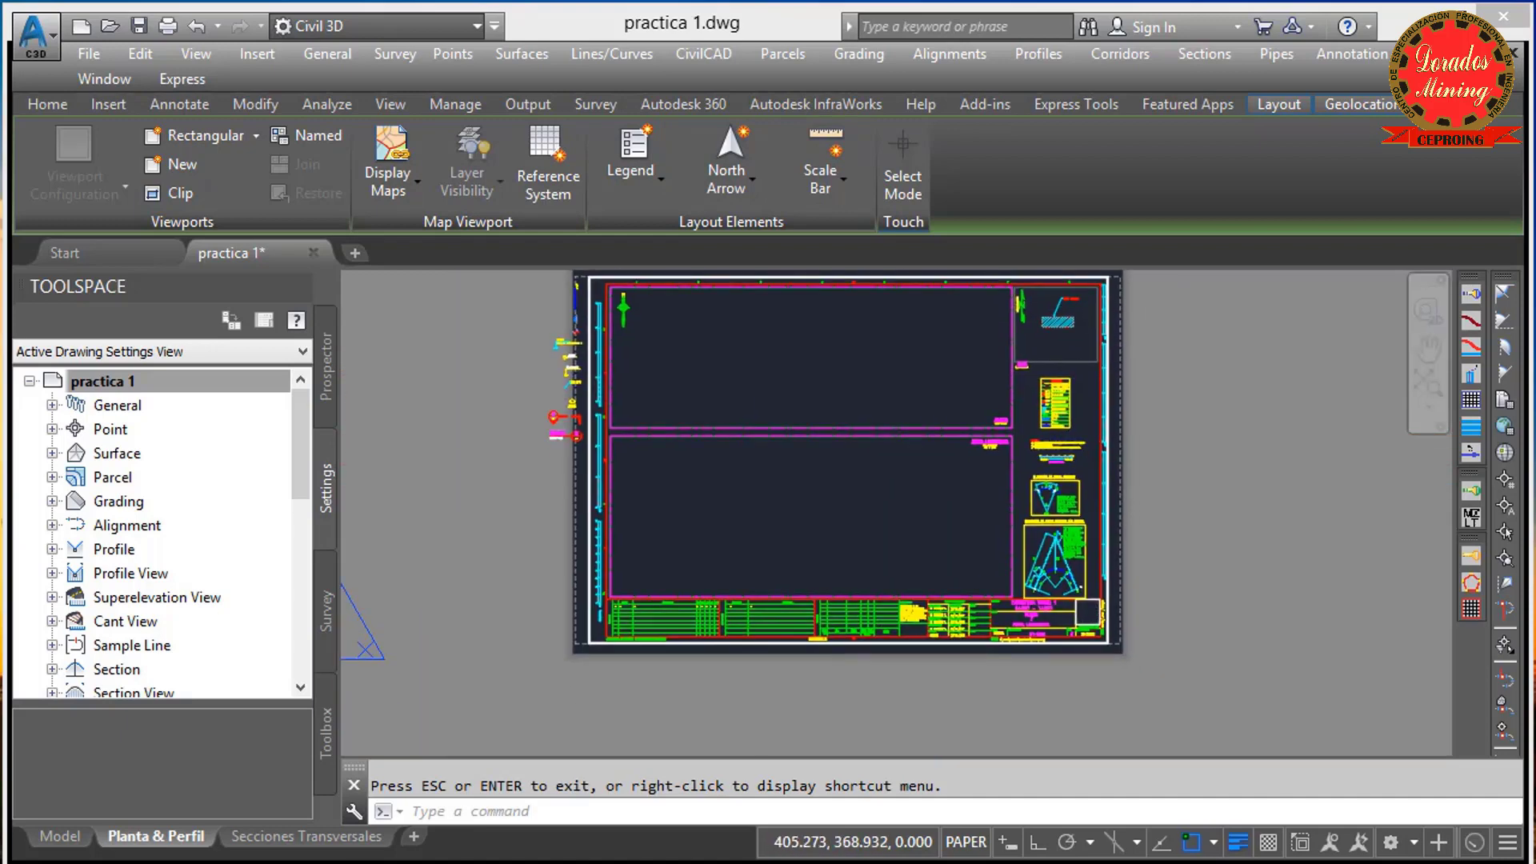
middle_drag(1063, 493, 1142, 573)
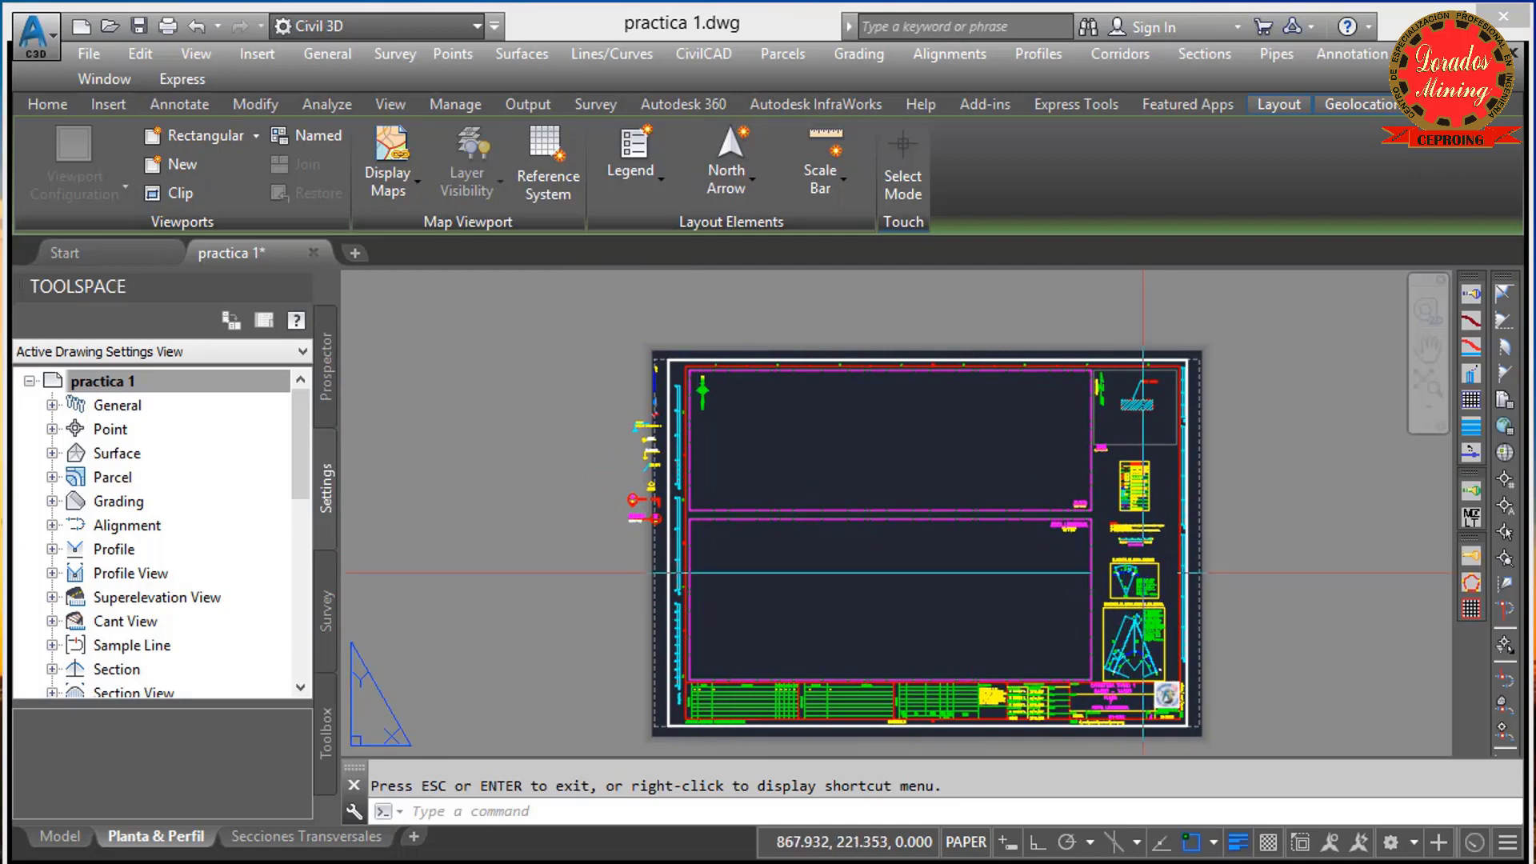
scroll(1143, 573, up, 4)
scroll(1045, 415, down, 3)
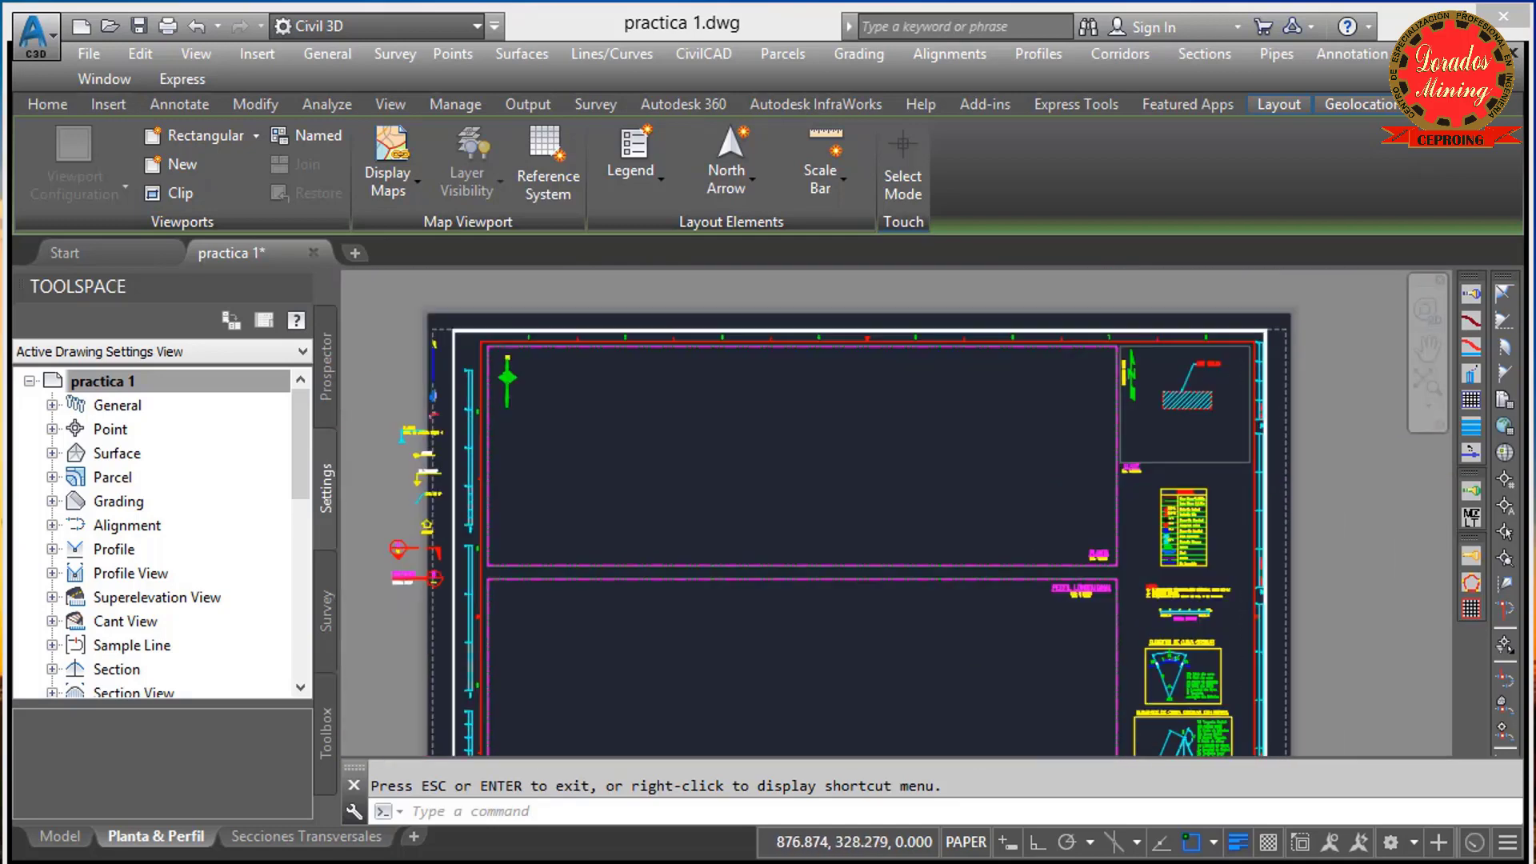
scroll(1320, 576, down, 2)
scroll(812, 479, up, 3)
scroll(774, 463, down, 3)
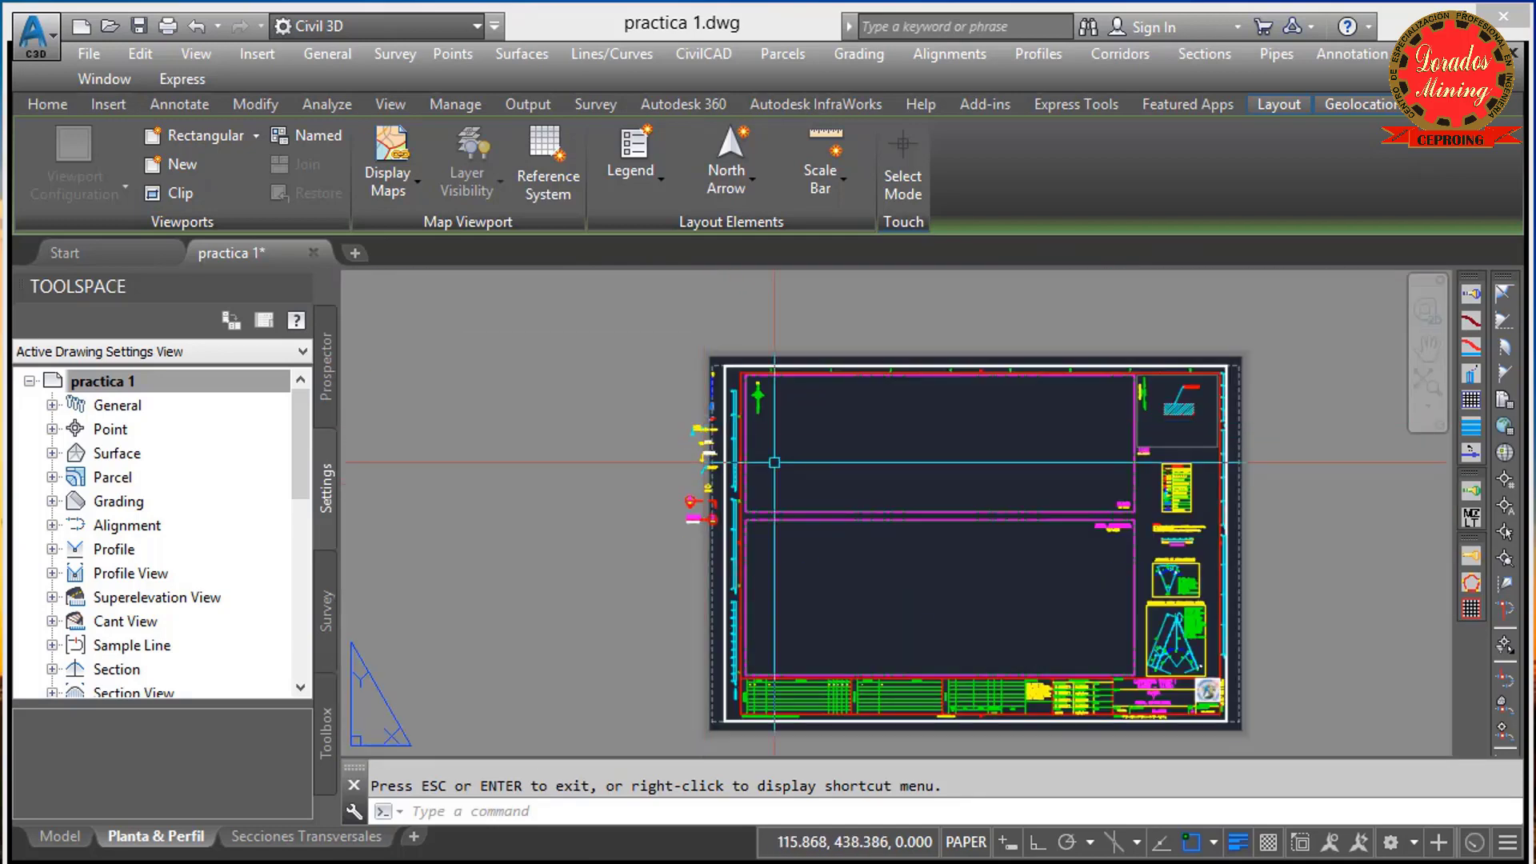
middle_drag(774, 462, 753, 411)
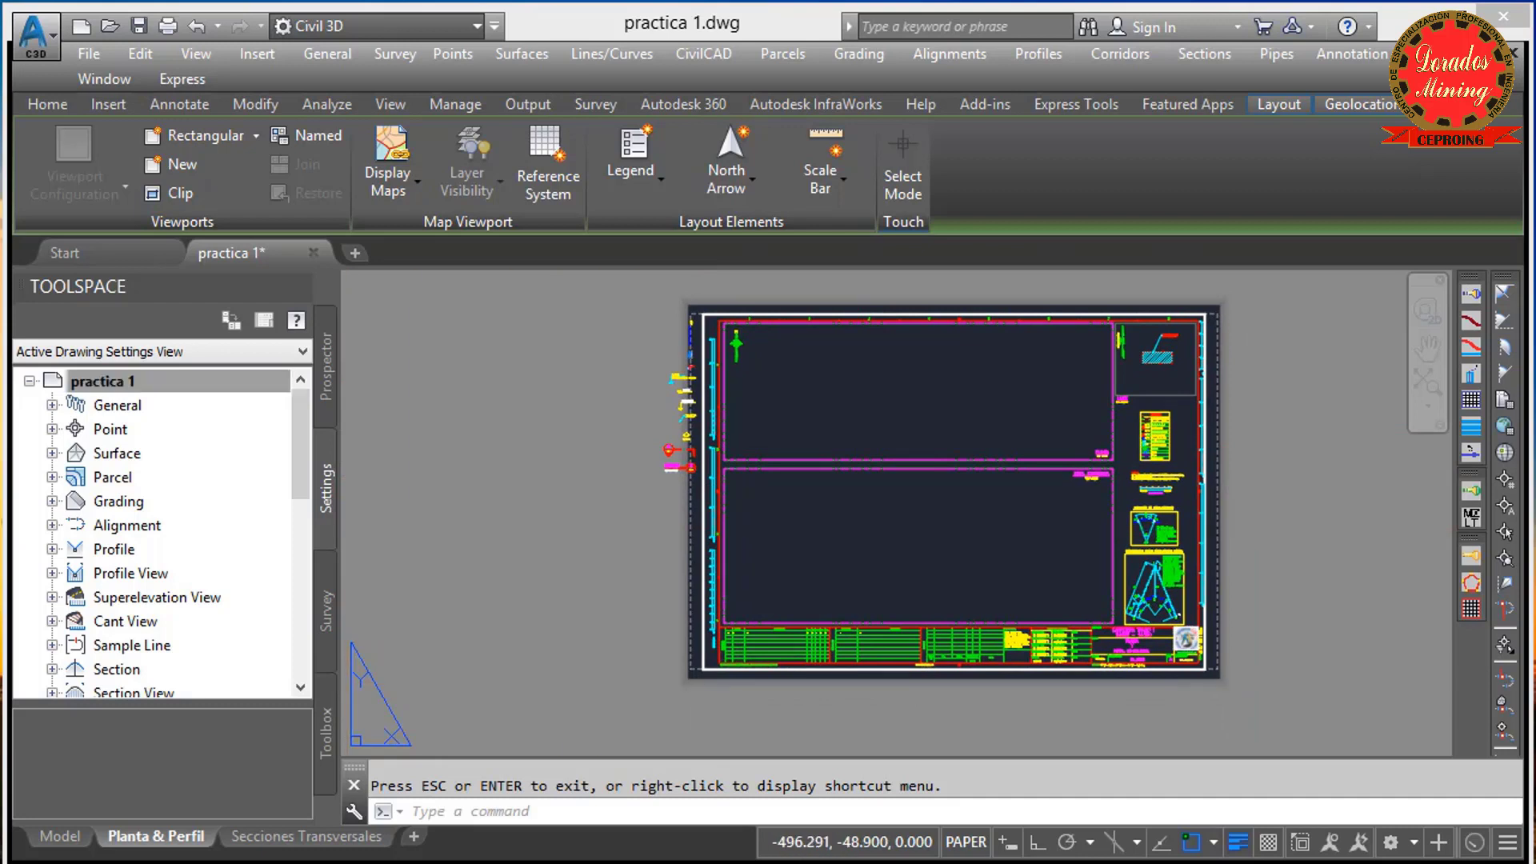
Switch to model space and select 1:2000 as the annotation scale
click(60, 836)
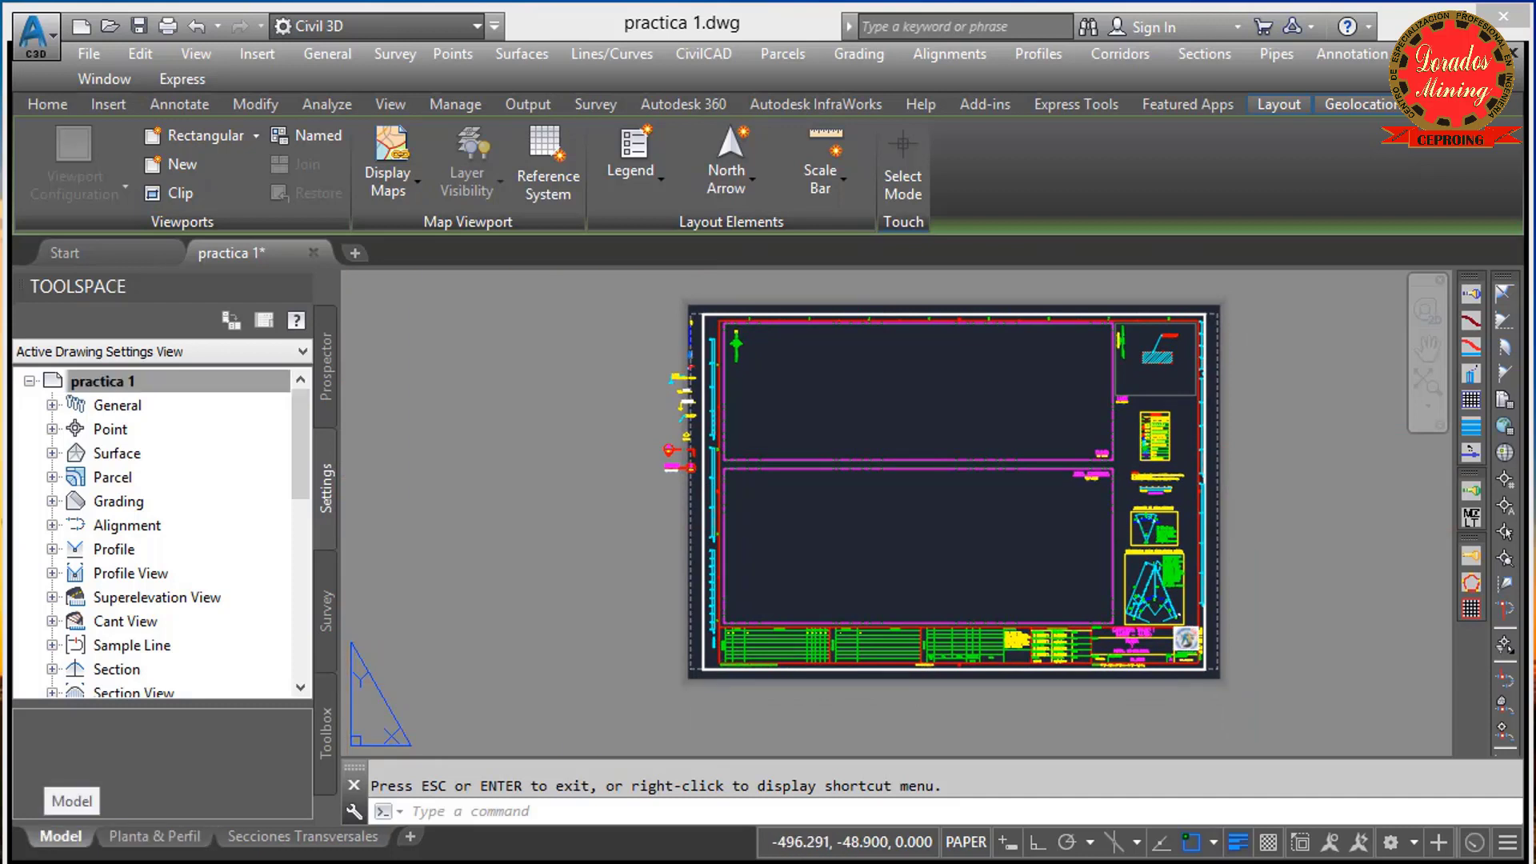
click(958, 463)
click(704, 311)
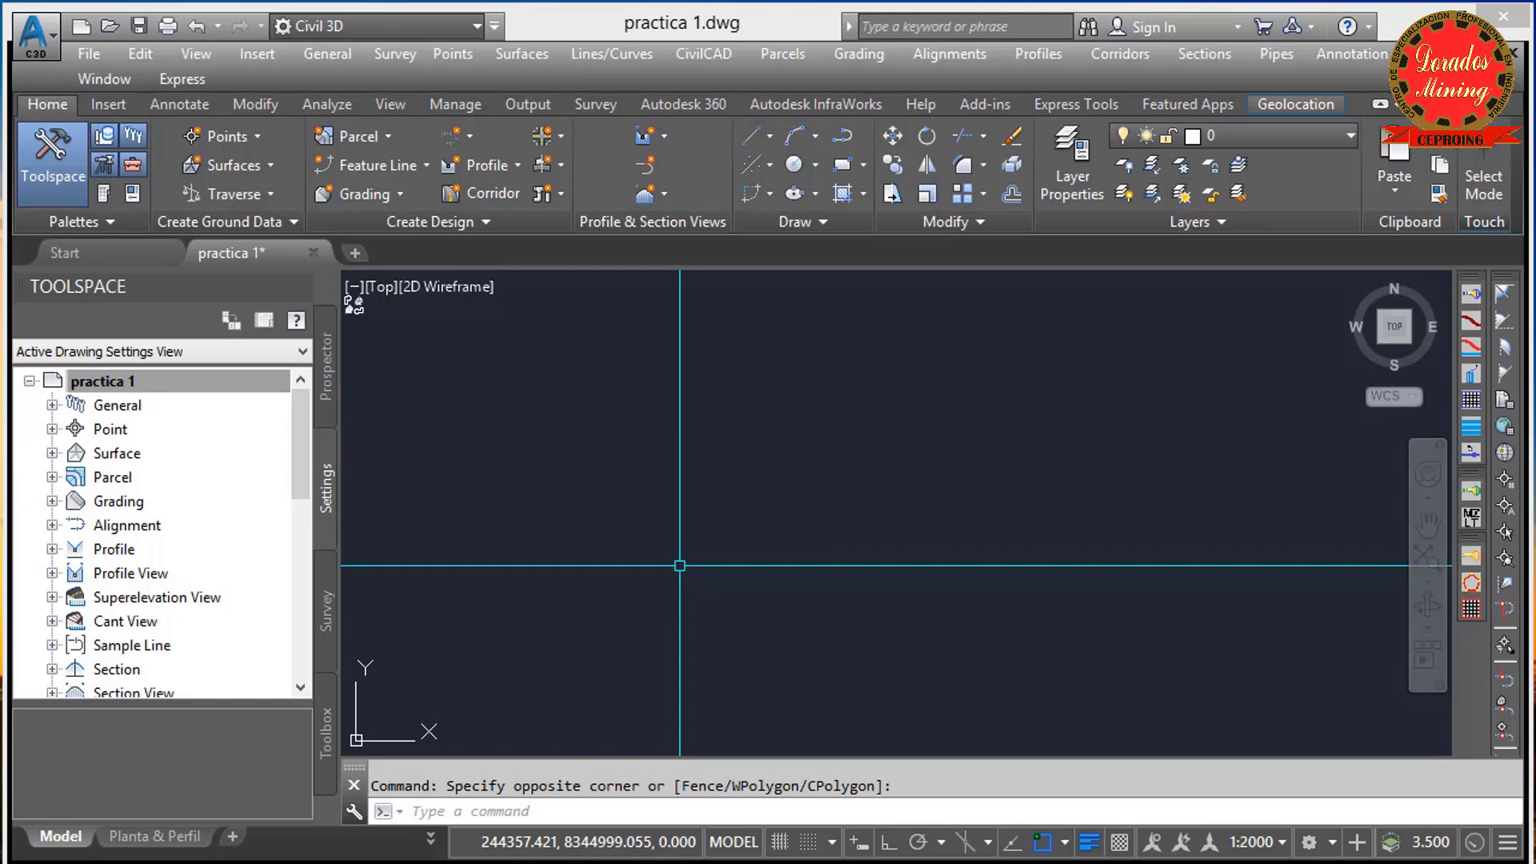
click(1256, 841)
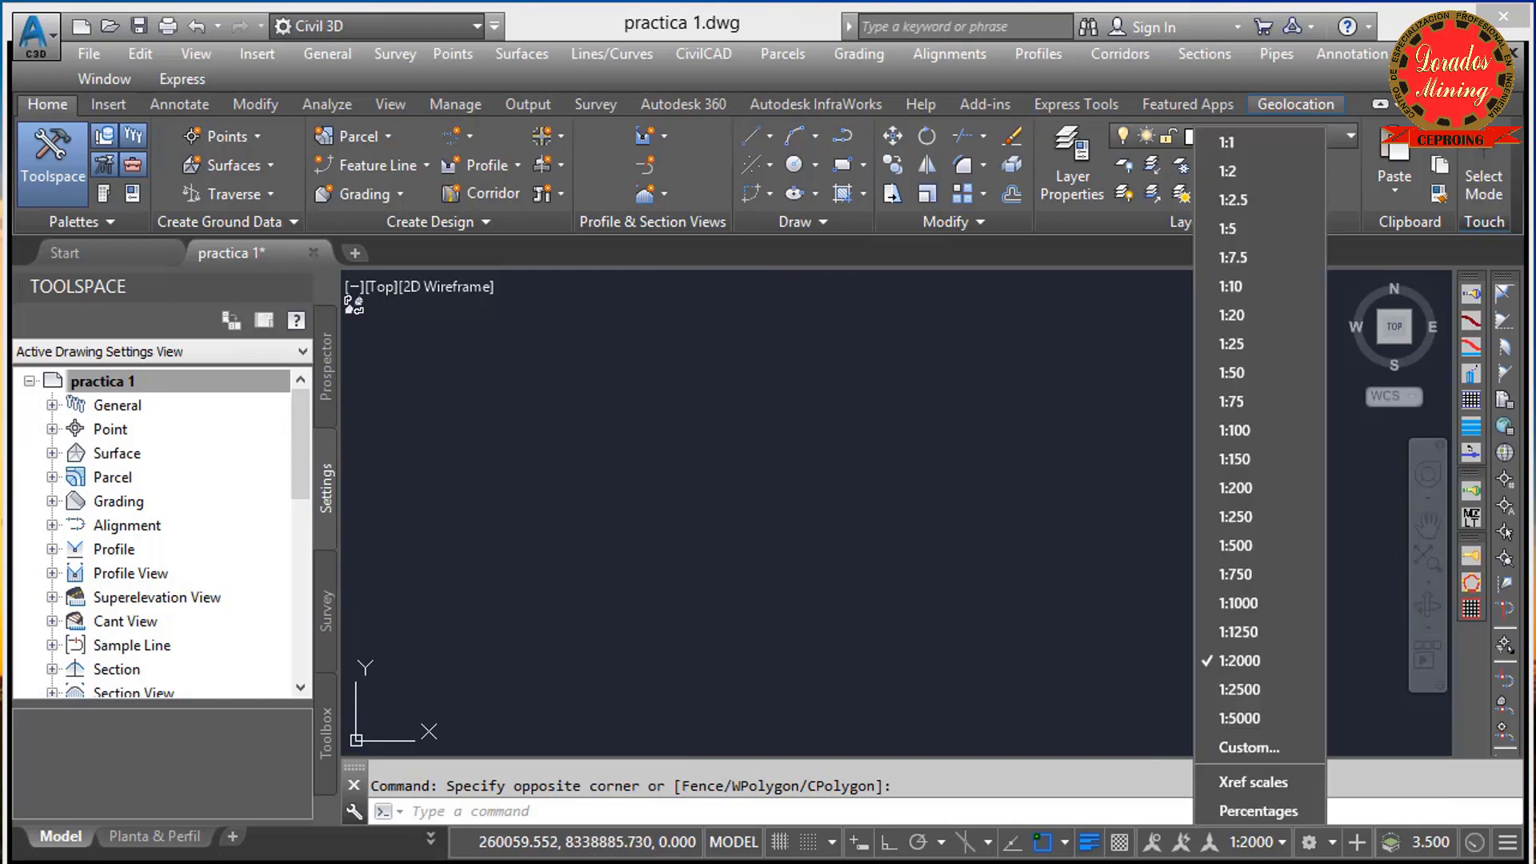
click(1260, 660)
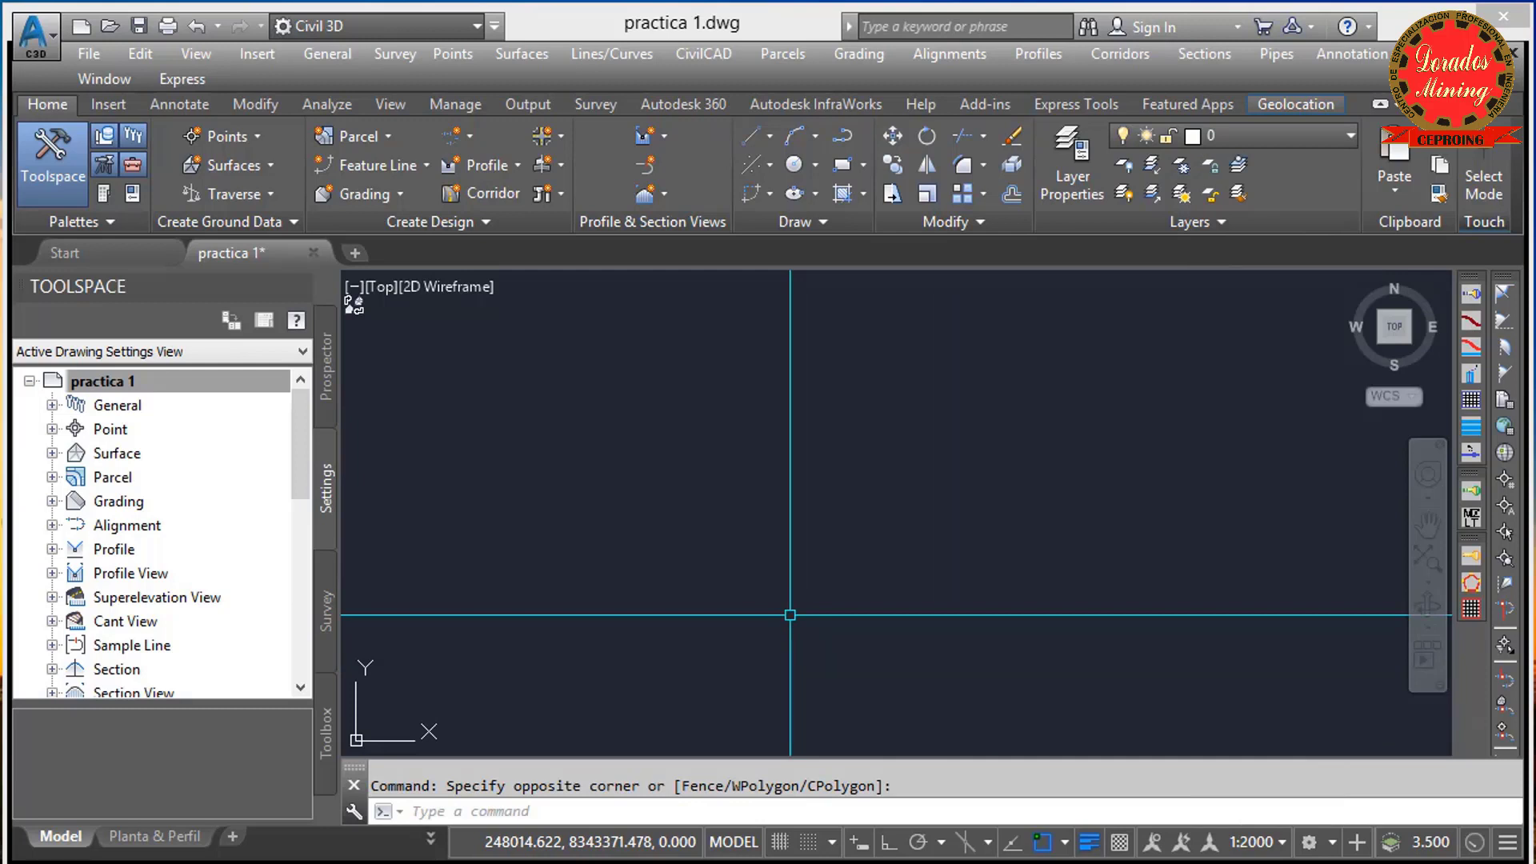
Draw an open four-segment zigzag polyline in model space, entering 200 for the first segment's length
text(pl)
key(Return)
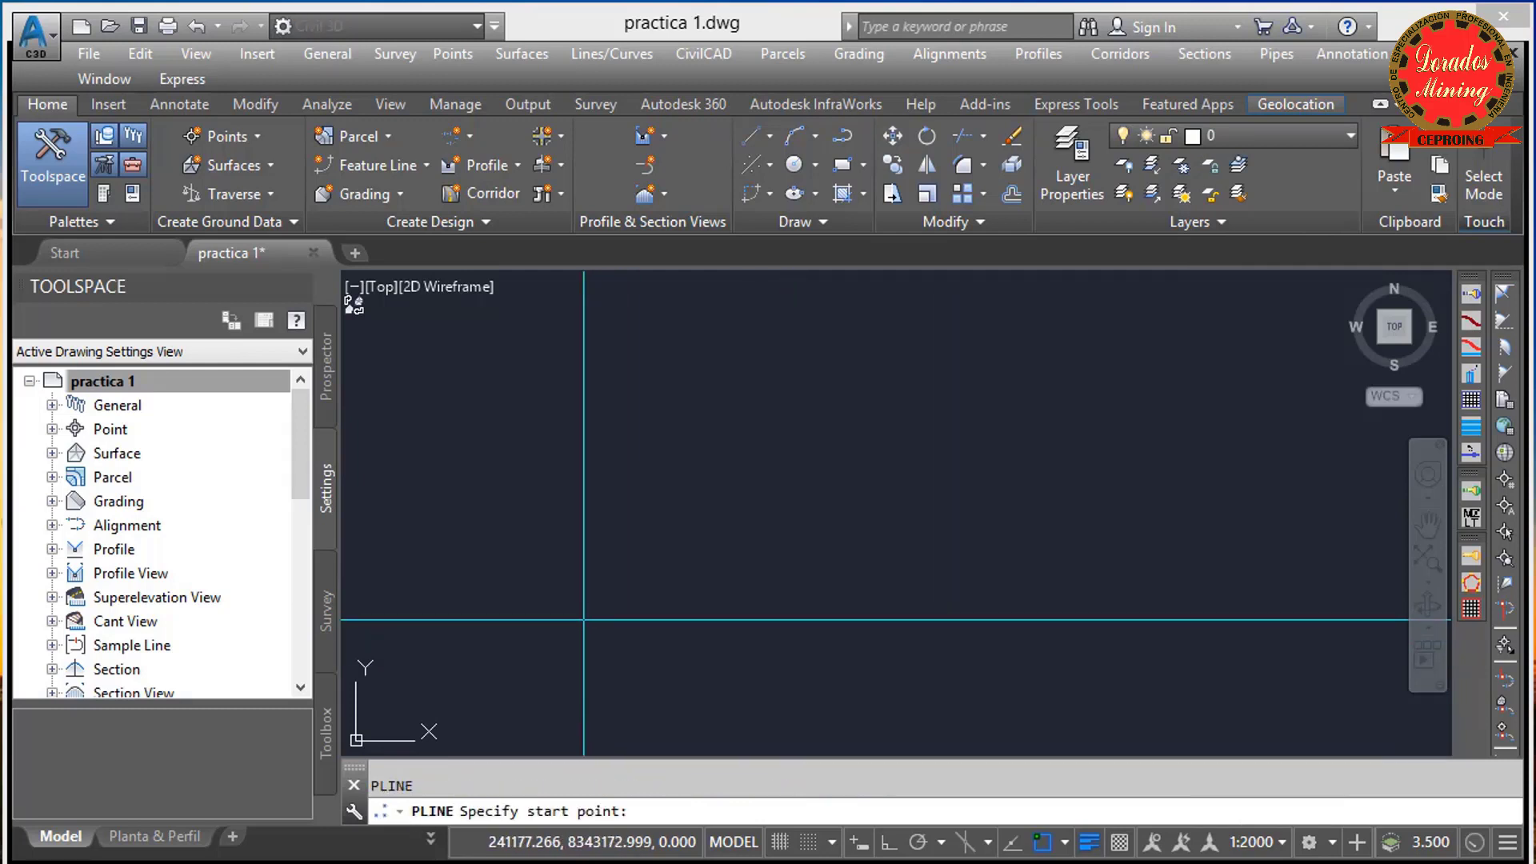
click(581, 578)
text(200)
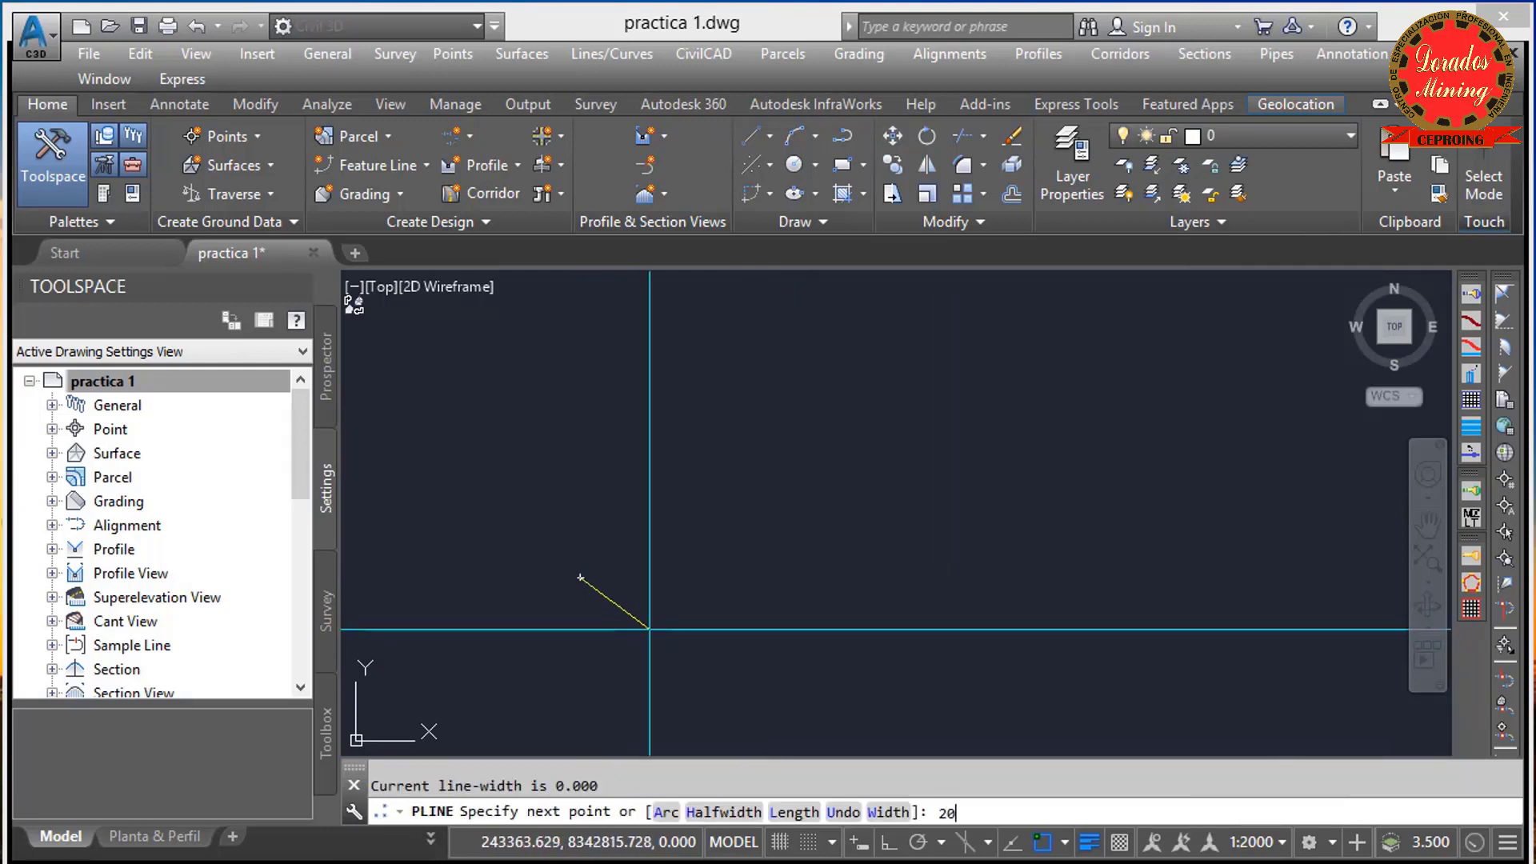
key(Return)
scroll(644, 578, down, 3)
click(724, 549)
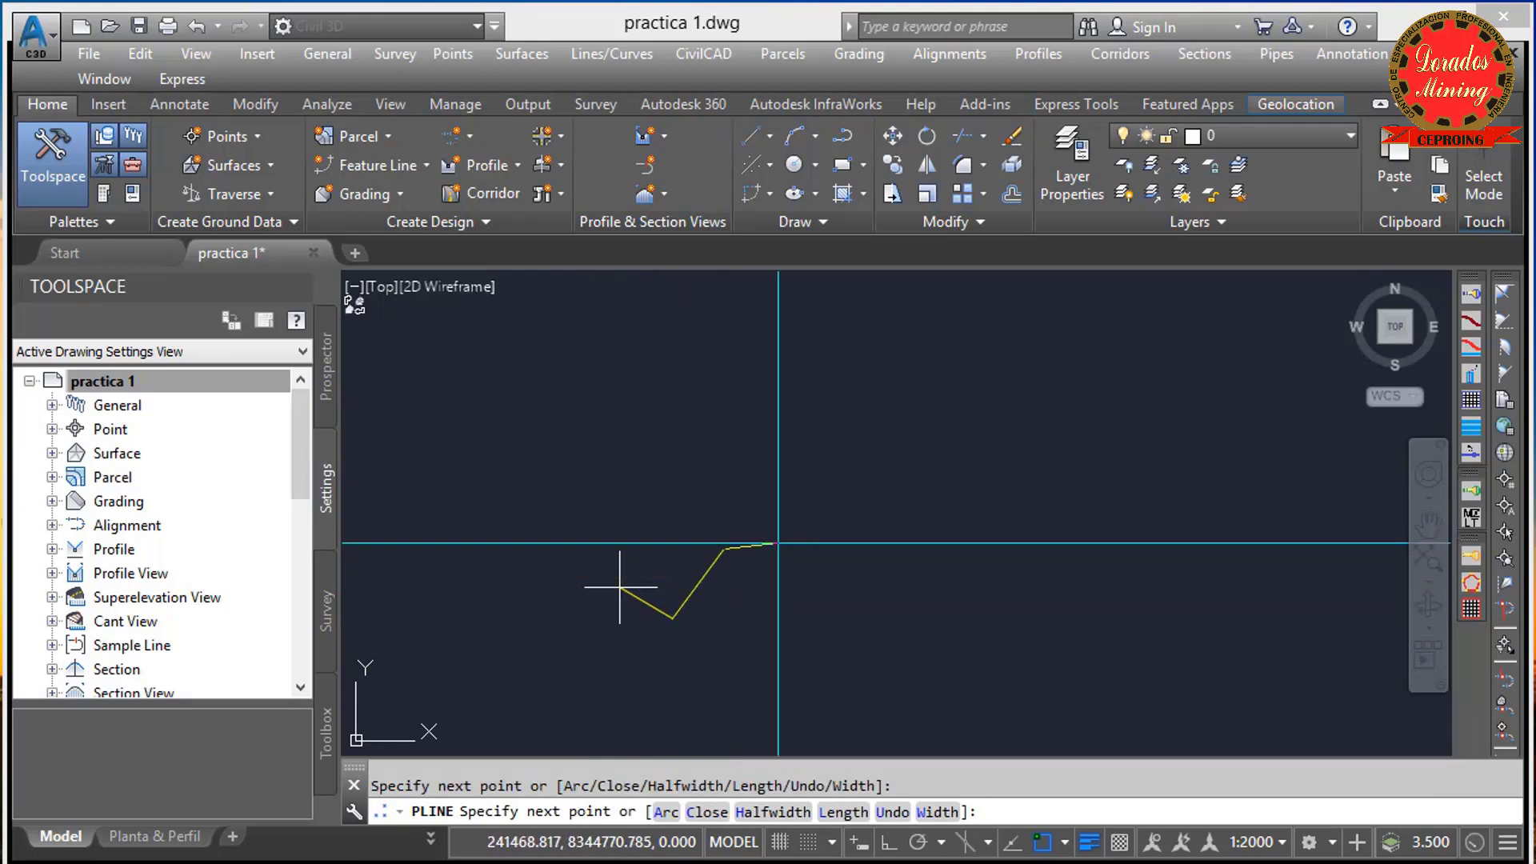
click(884, 554)
click(986, 473)
key(Escape)
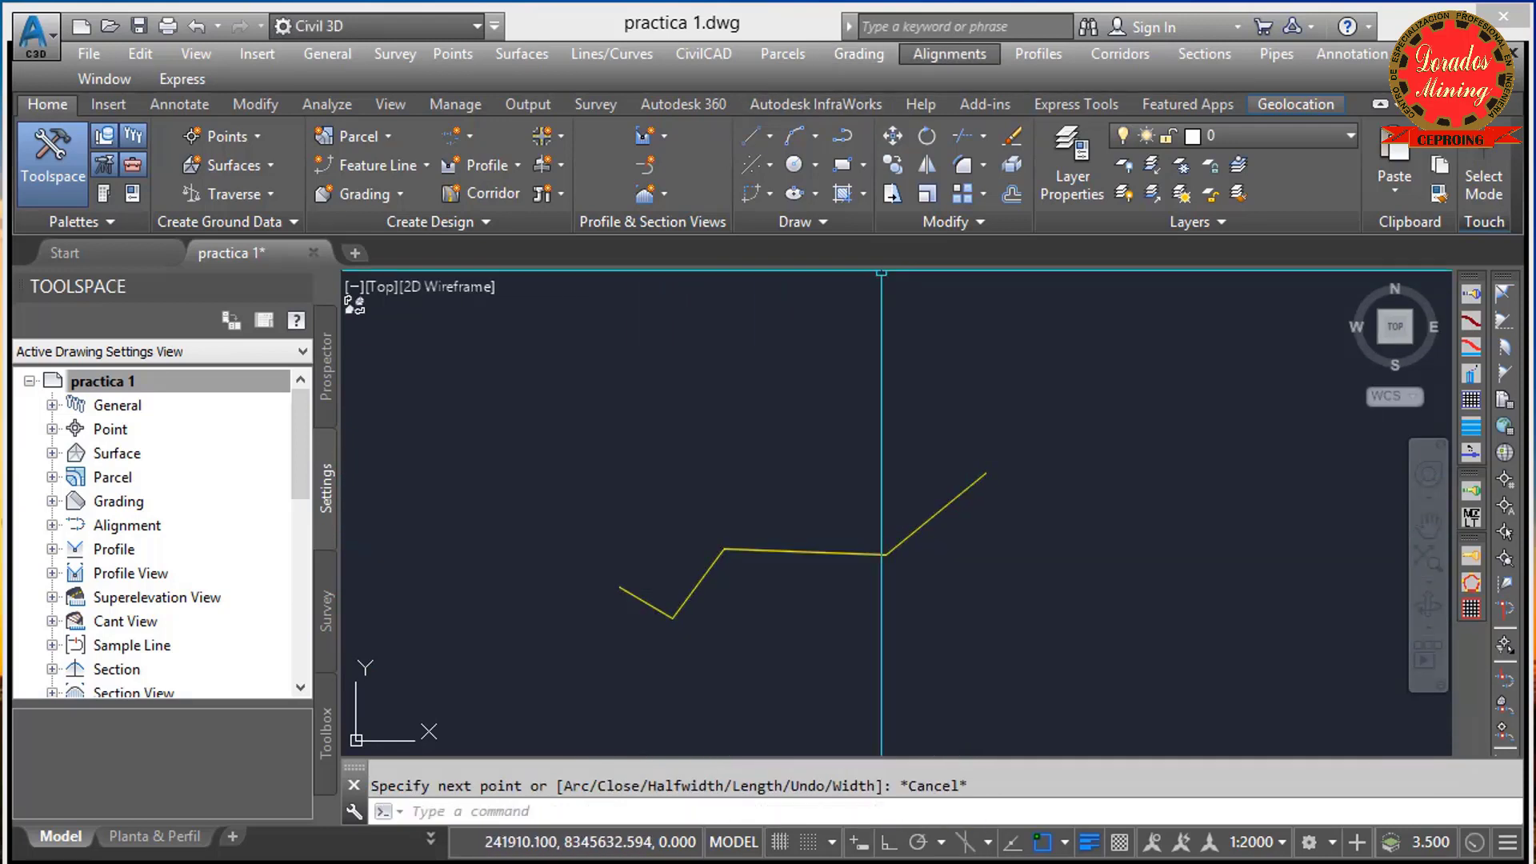
Create a centerline alignment named TRAMO-1 from the polyline, accepting its direction and the default style, label set and curve settings
click(950, 54)
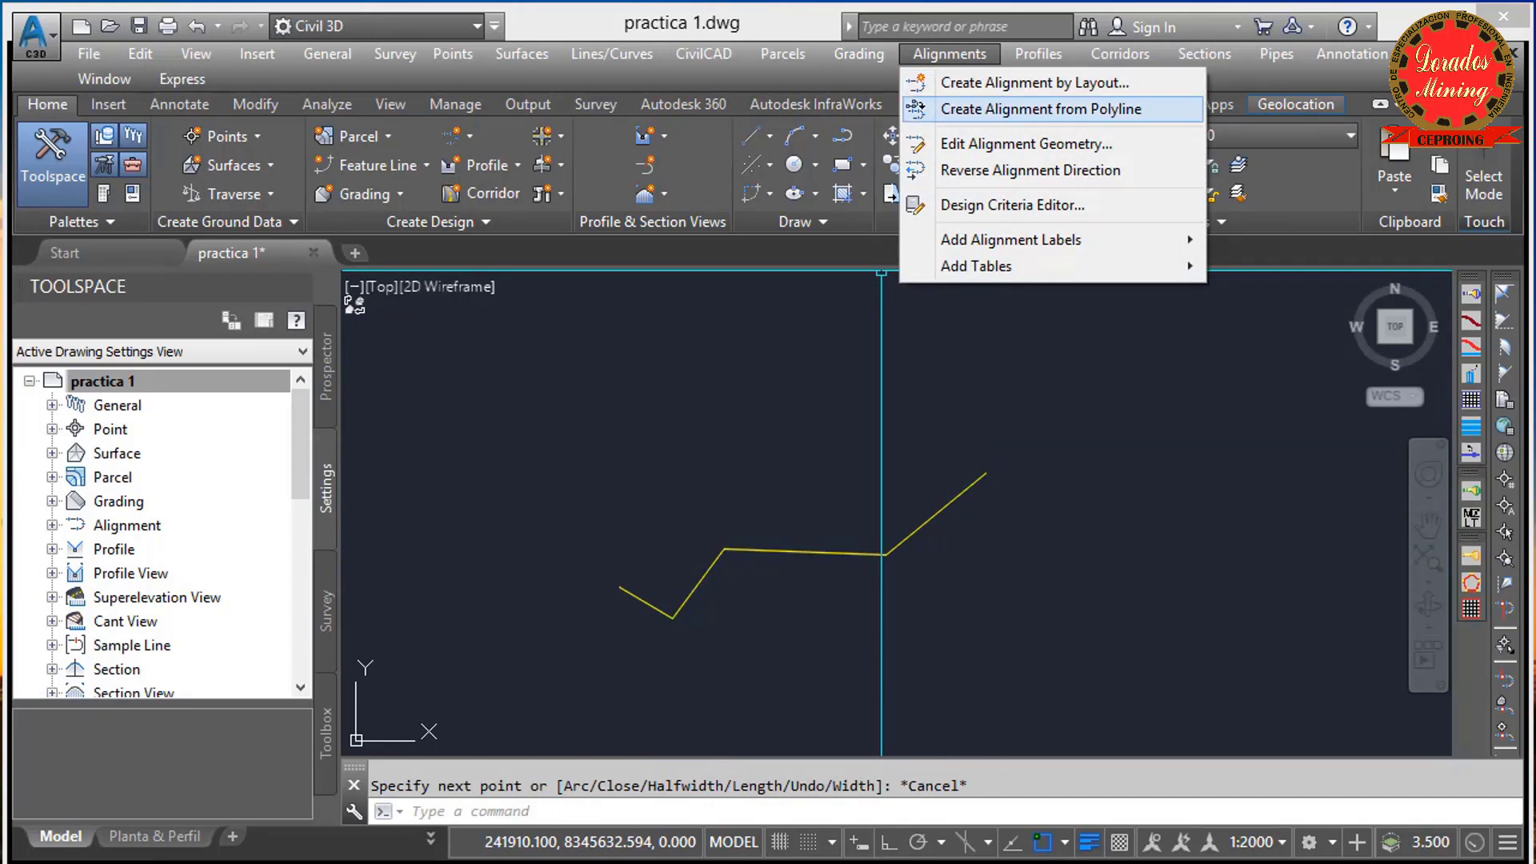
click(1040, 109)
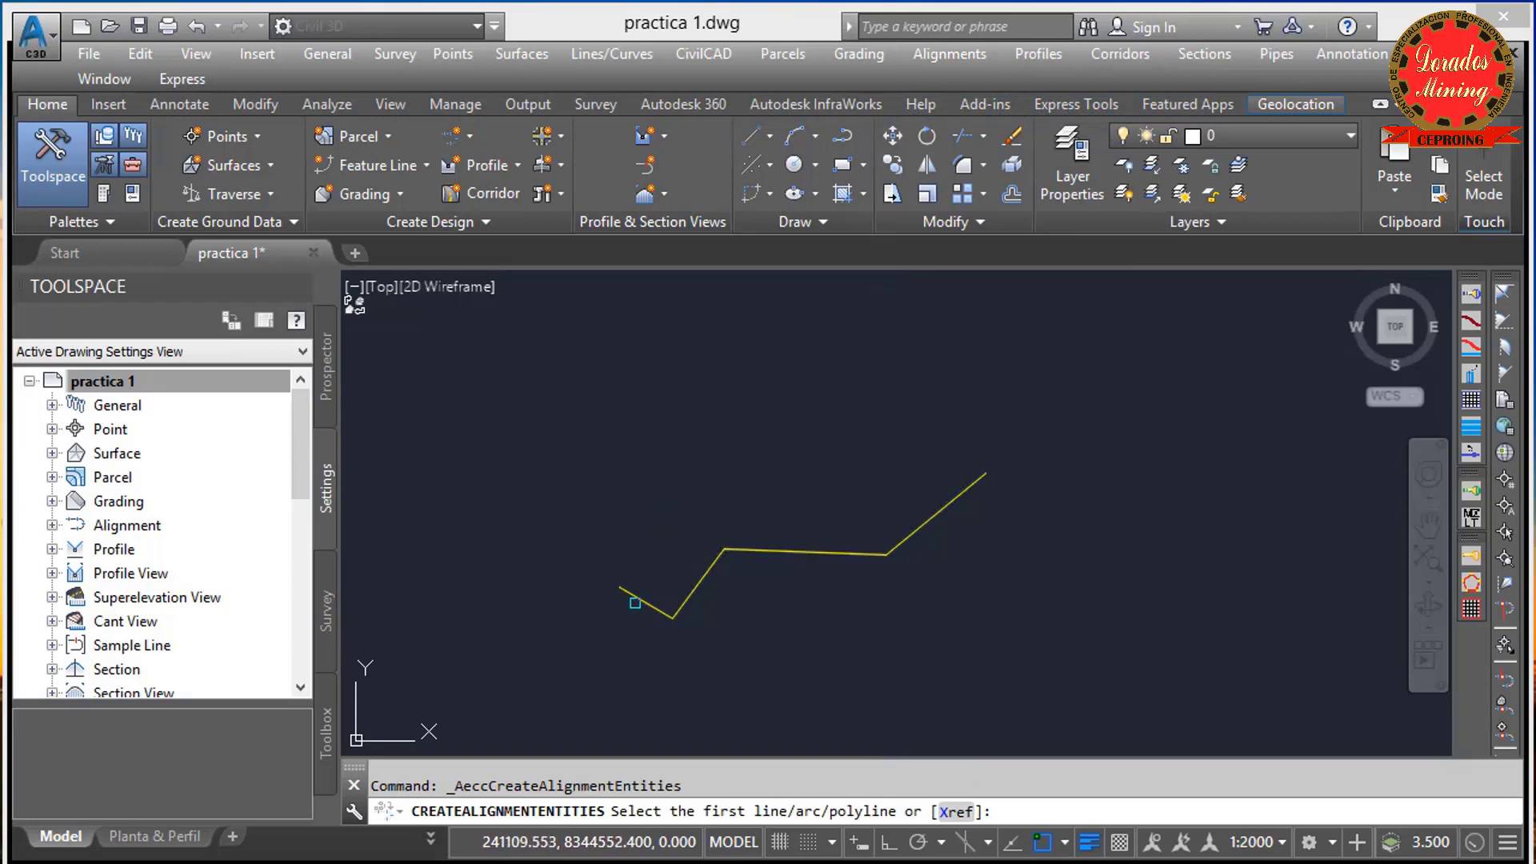
click(633, 598)
click(634, 601)
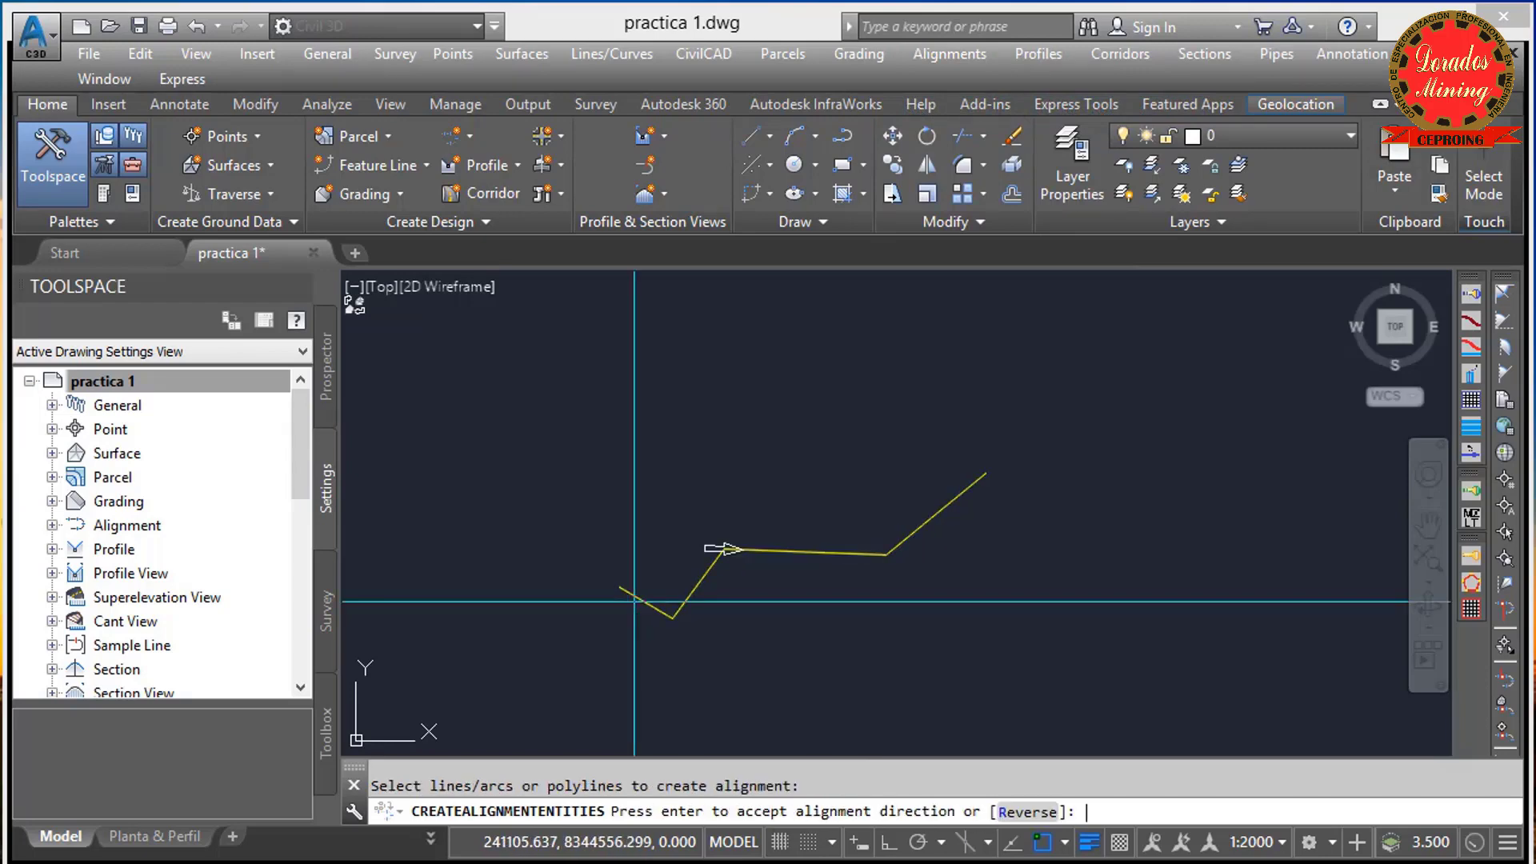
key(Return)
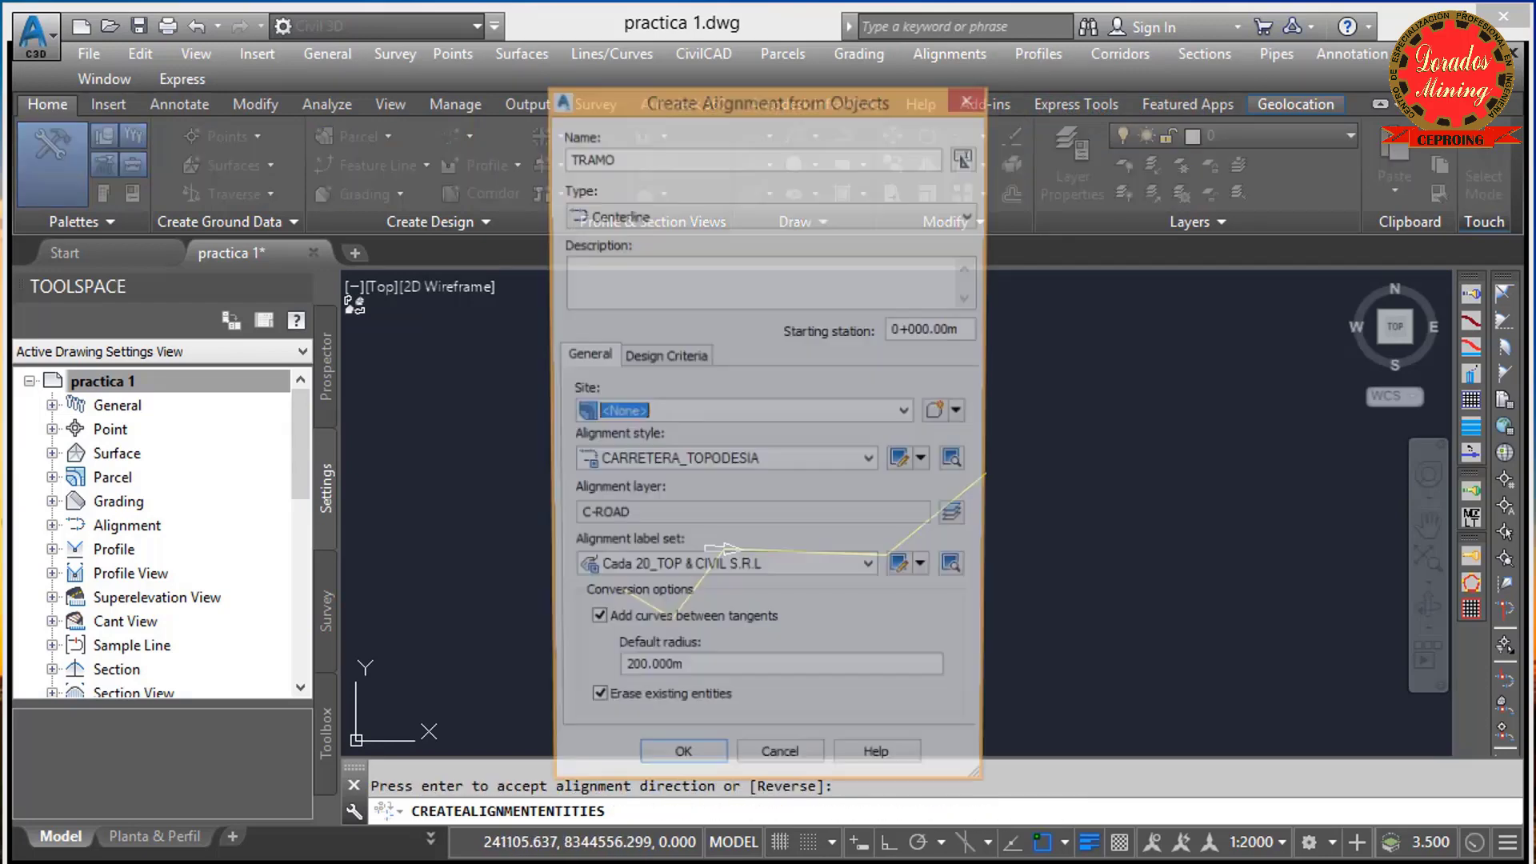
click(628, 158)
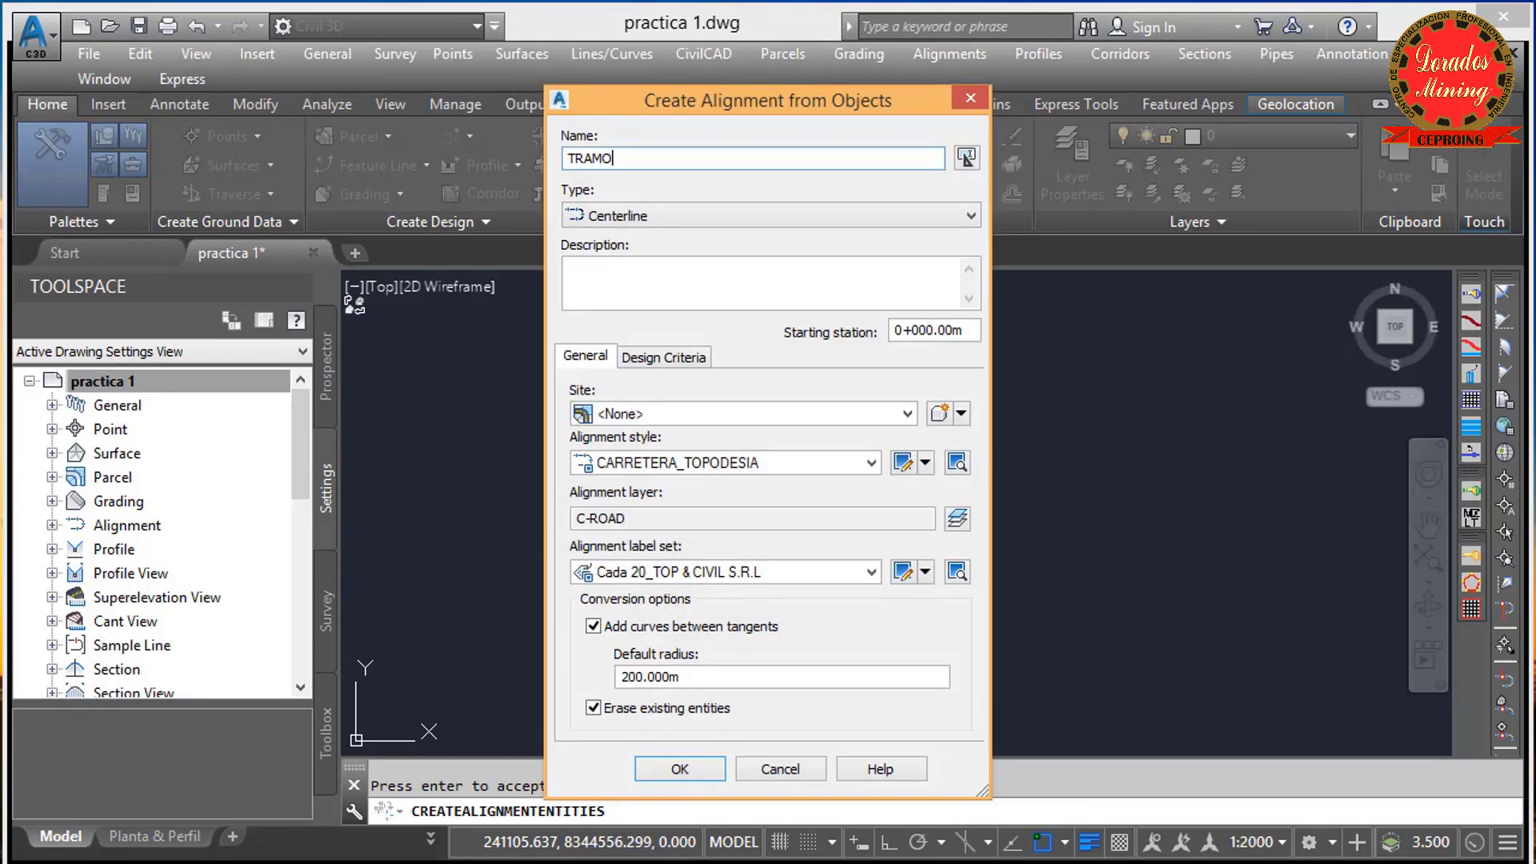
text(-1)
click(679, 769)
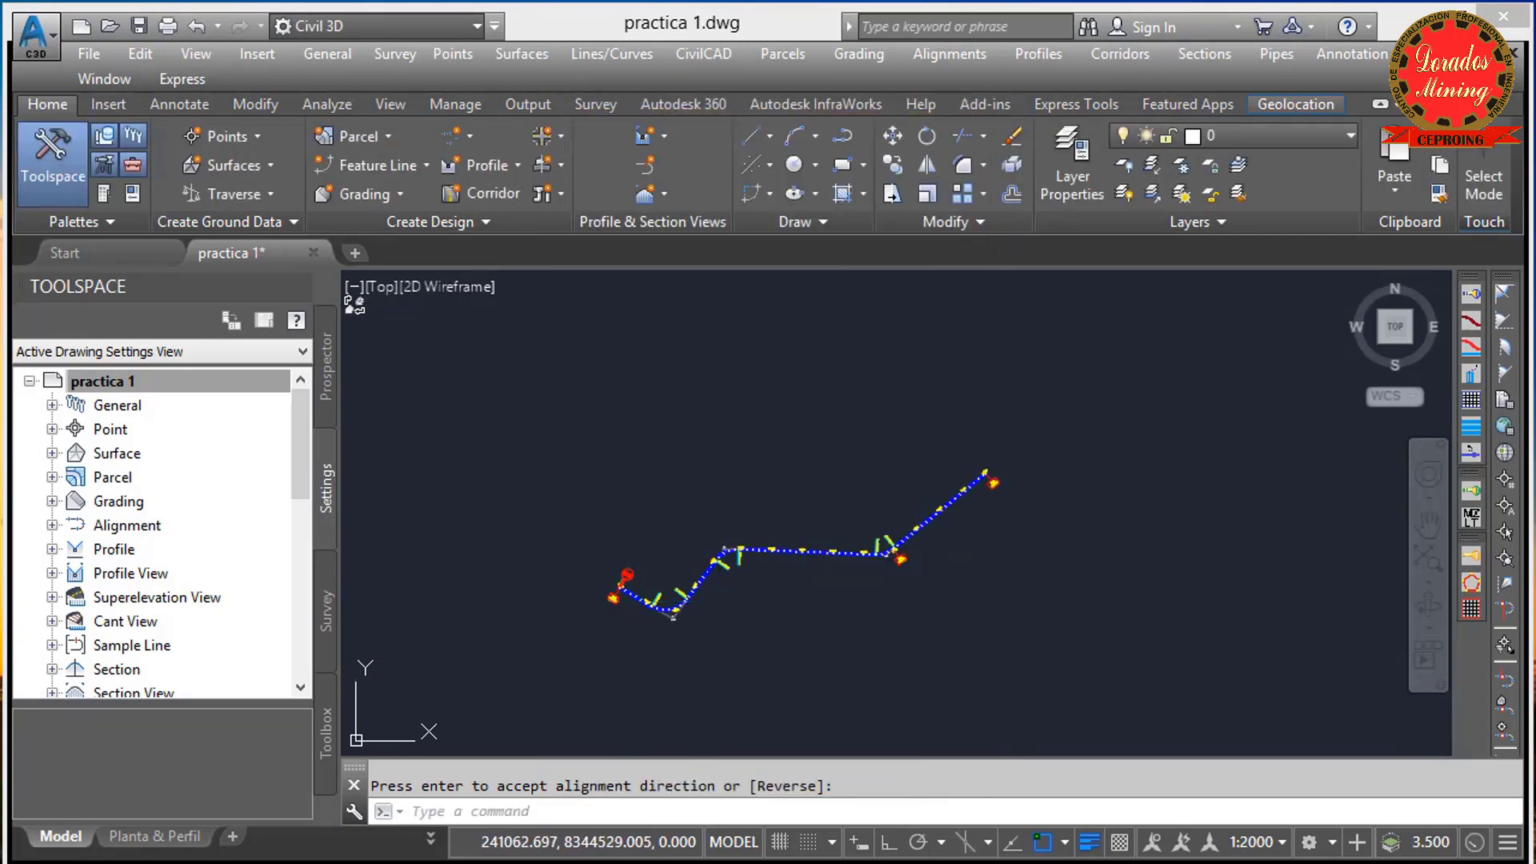
scroll(804, 570, up, 3)
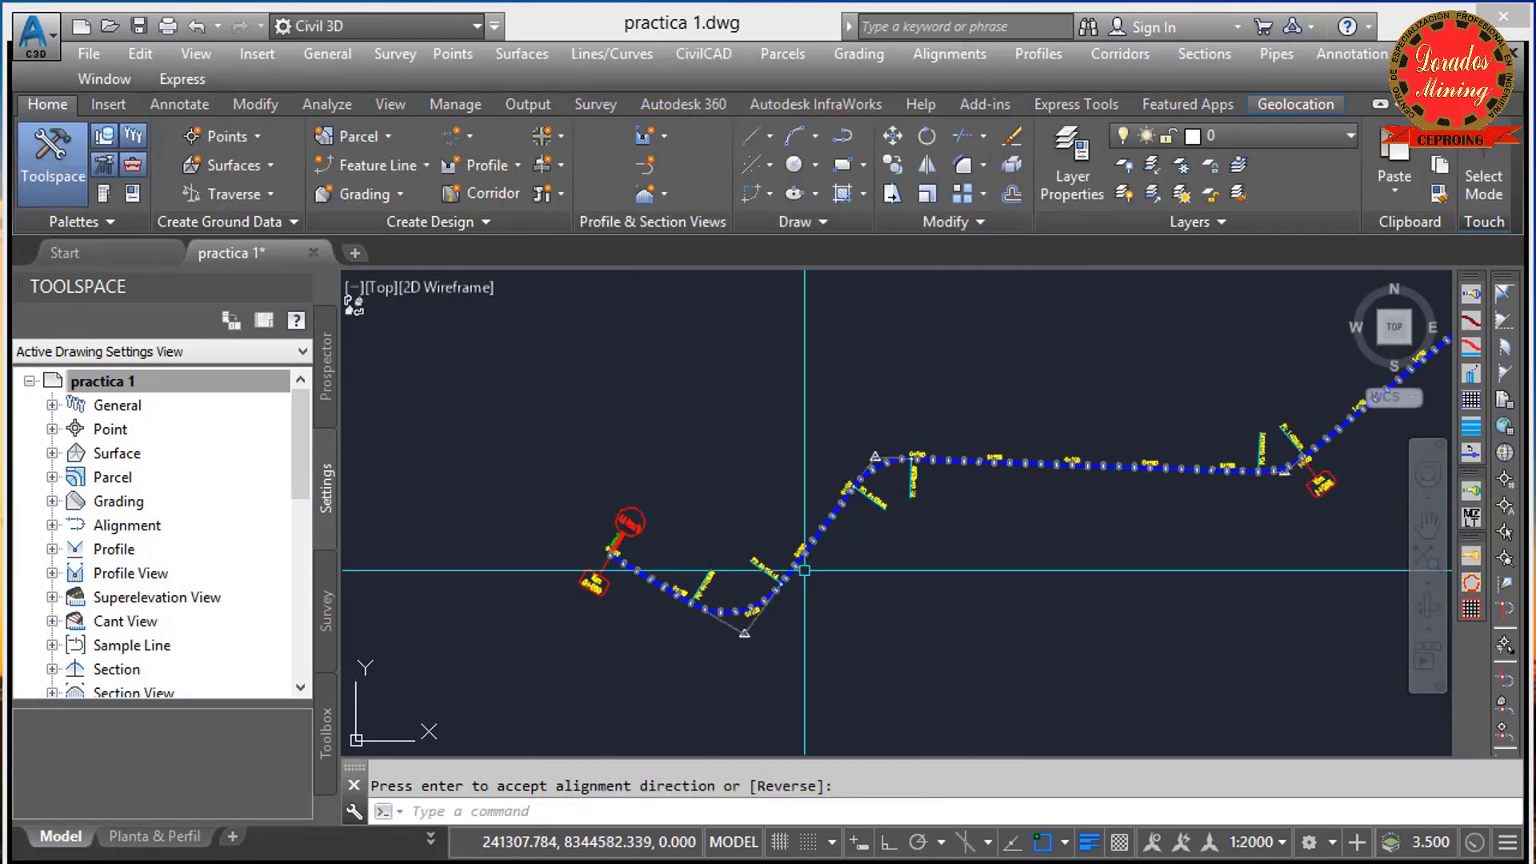
Compare the alignment's label sizes at annotation scales 1:1000 and 1:5000, and restore the 1:2000 scale
scroll(804, 571, up, 5)
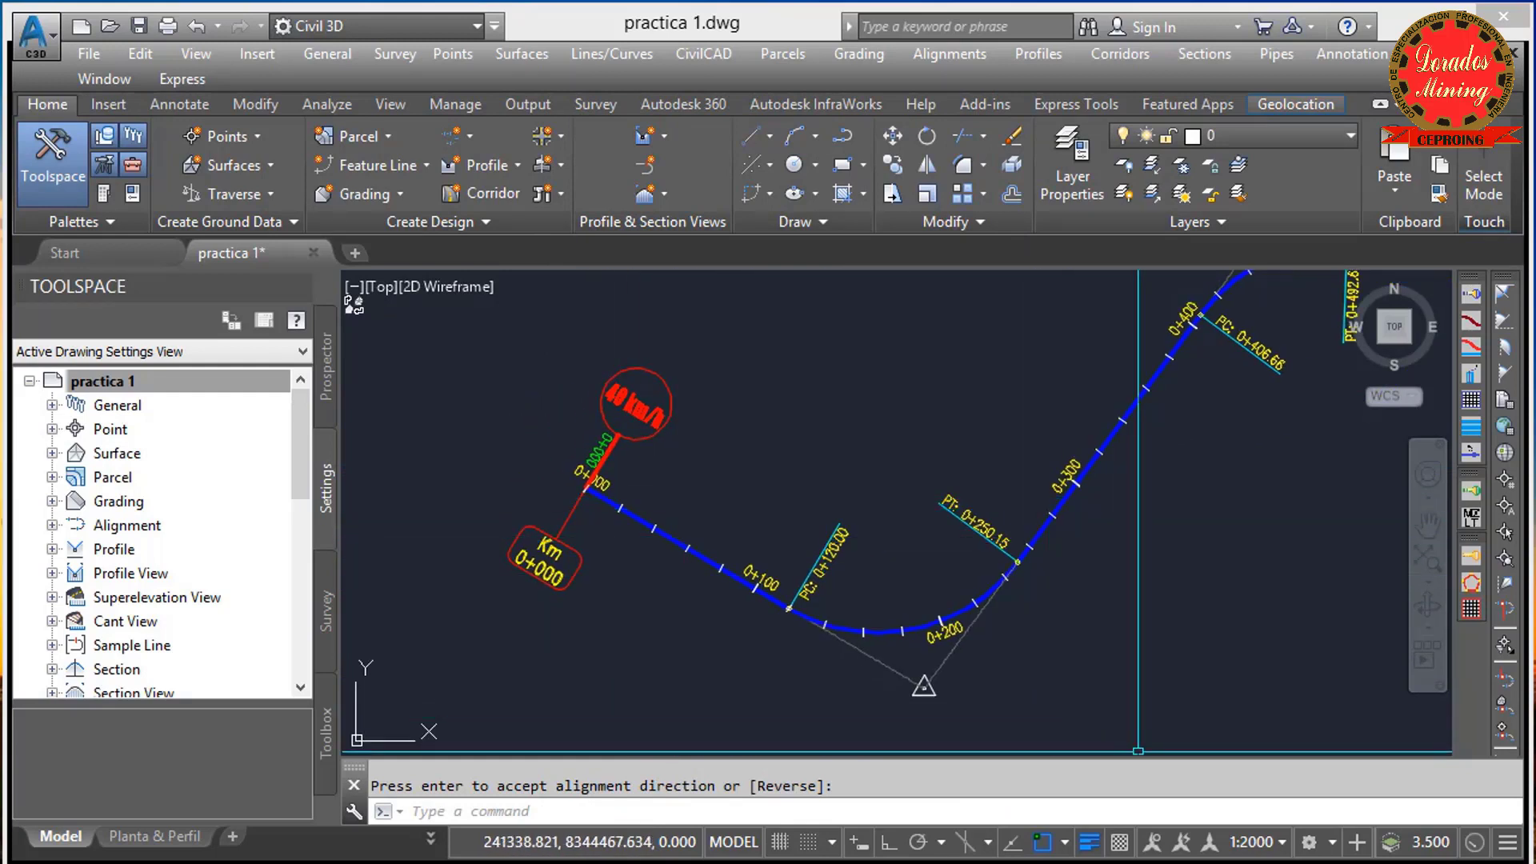
click(1256, 842)
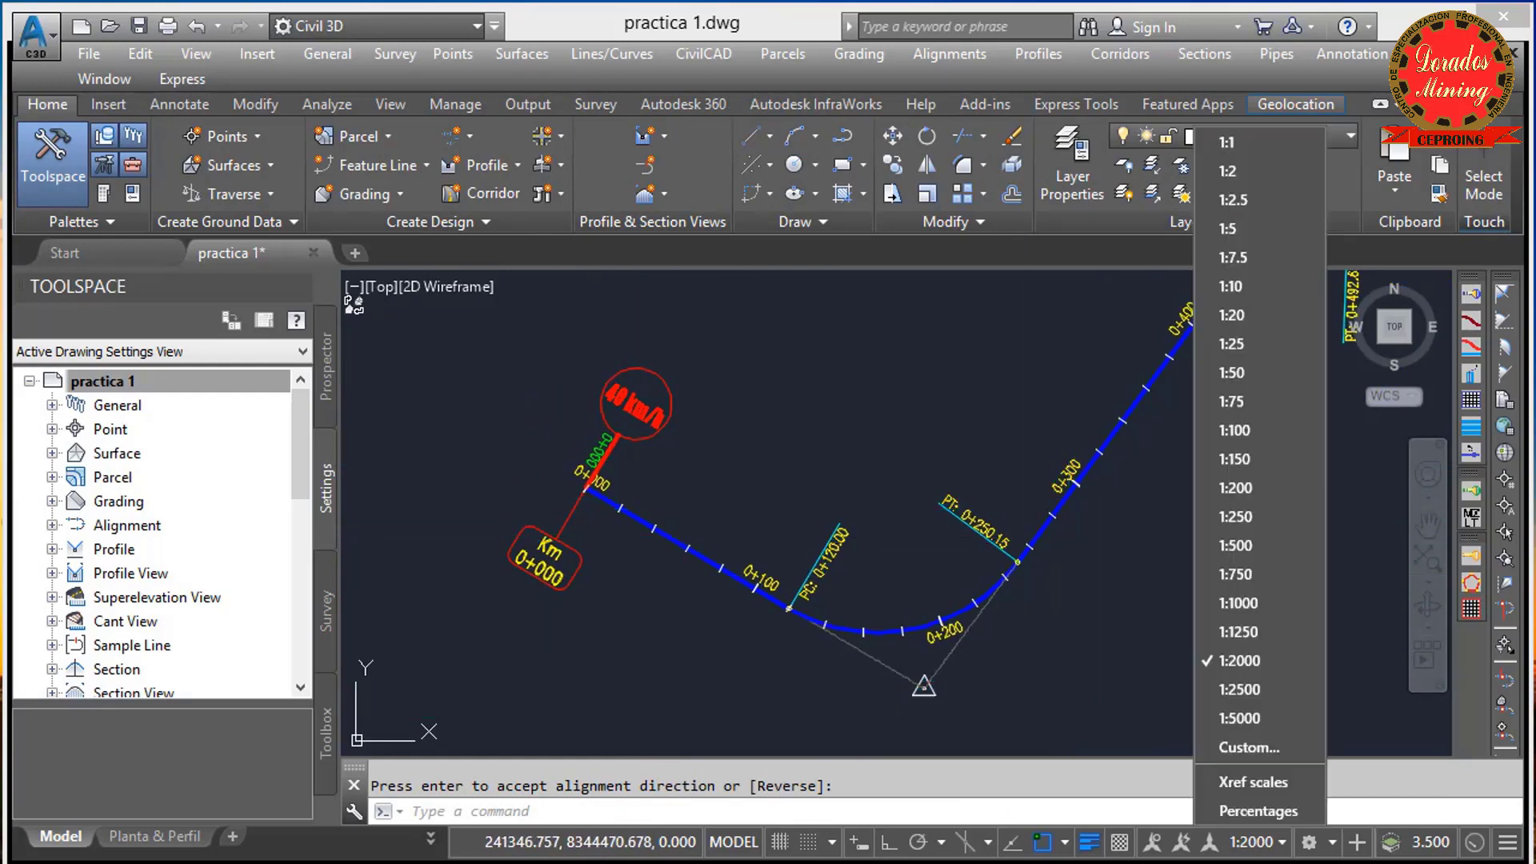
click(1248, 602)
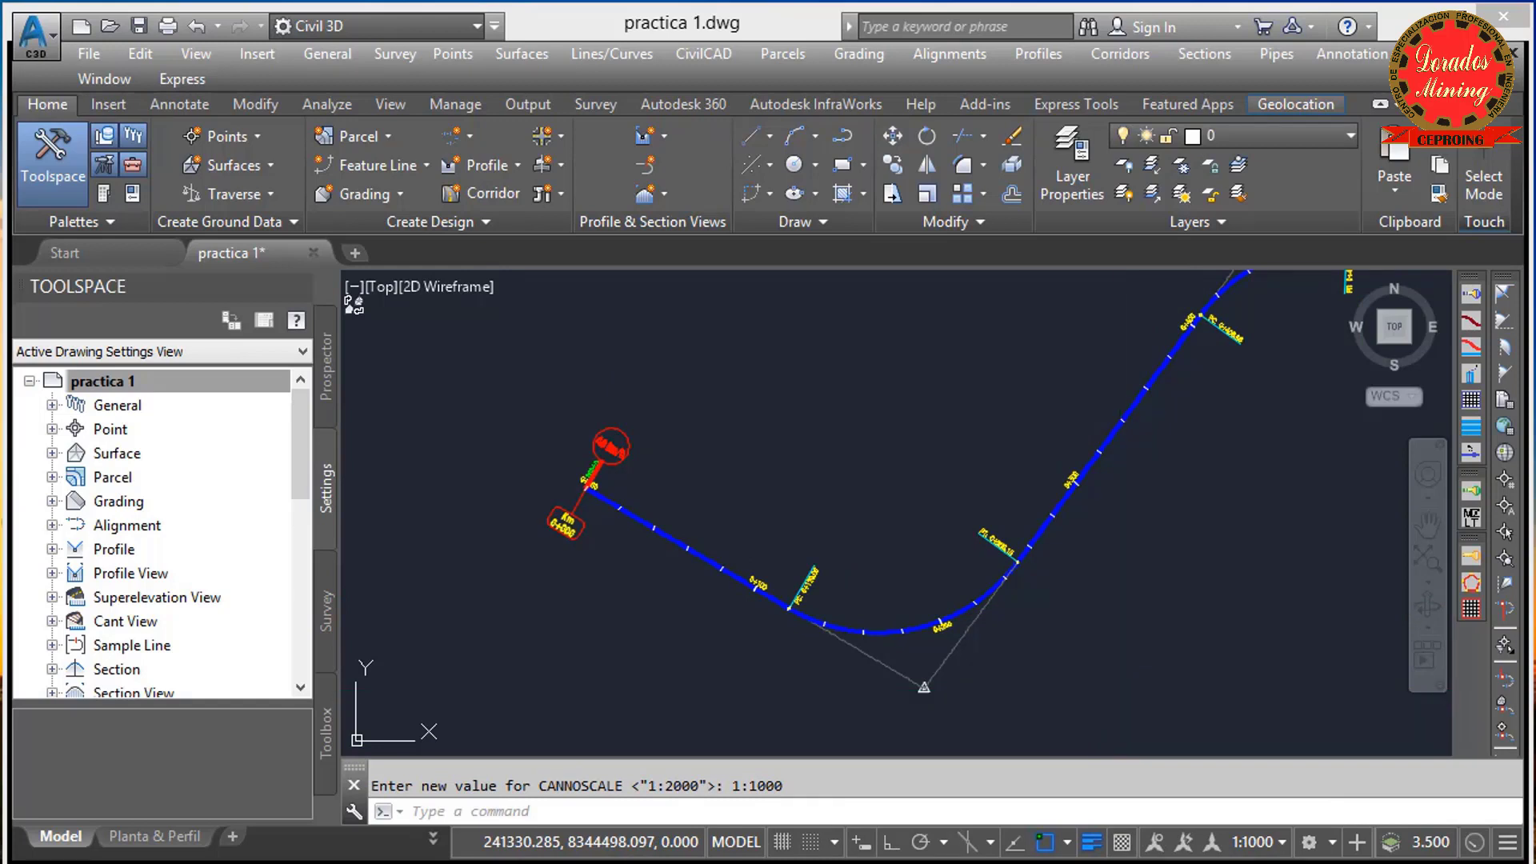
click(1255, 842)
click(1242, 718)
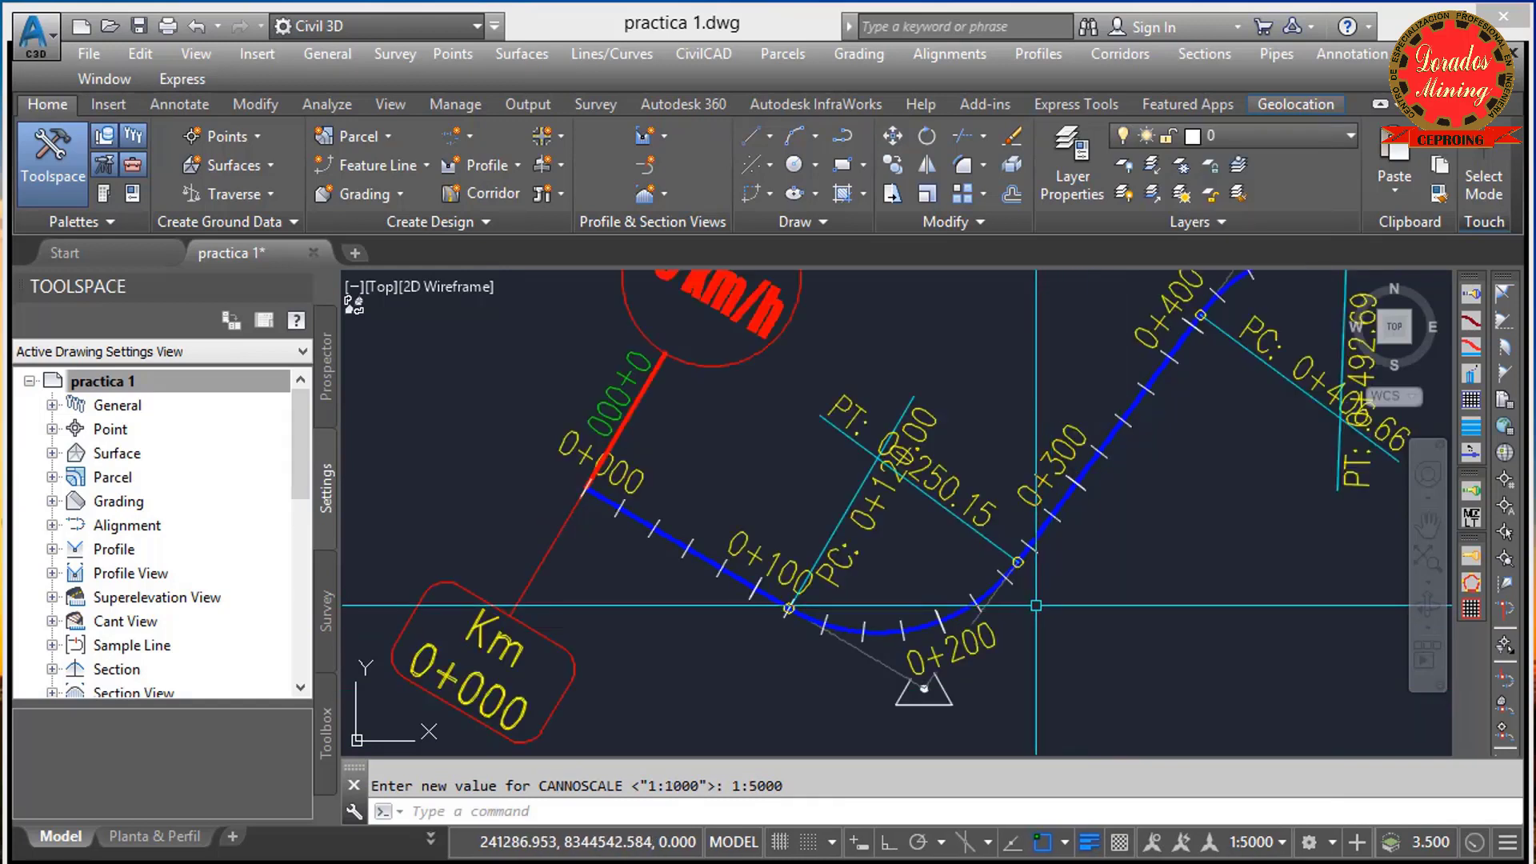
click(1255, 842)
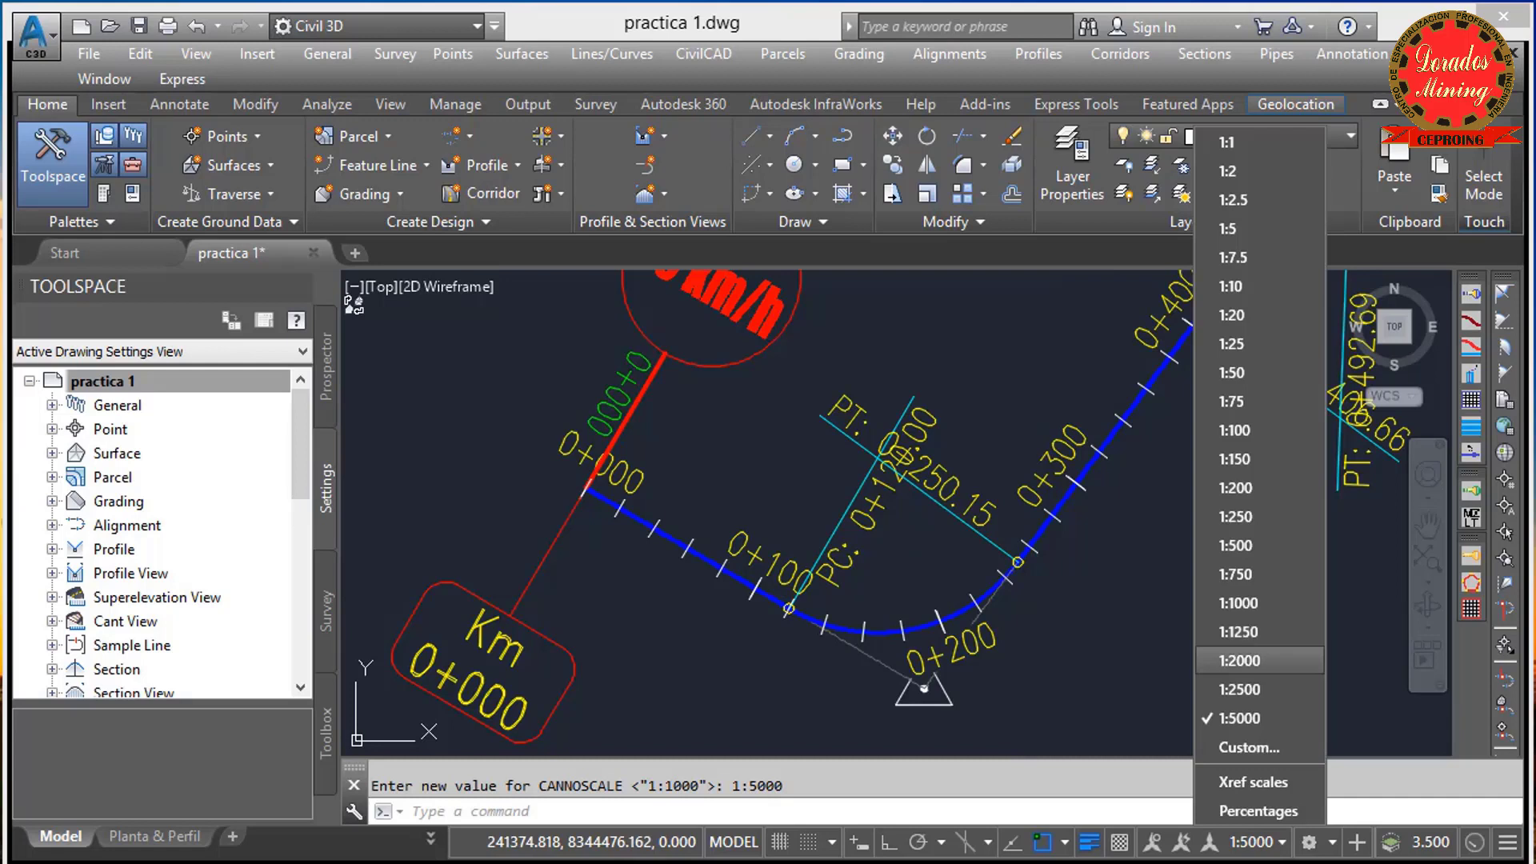
click(1239, 660)
scroll(1040, 561, down, 3)
mouse_move(944, 608)
middle_down()
mouse_move(1040, 626)
mouse_move(881, 628)
middle_up()
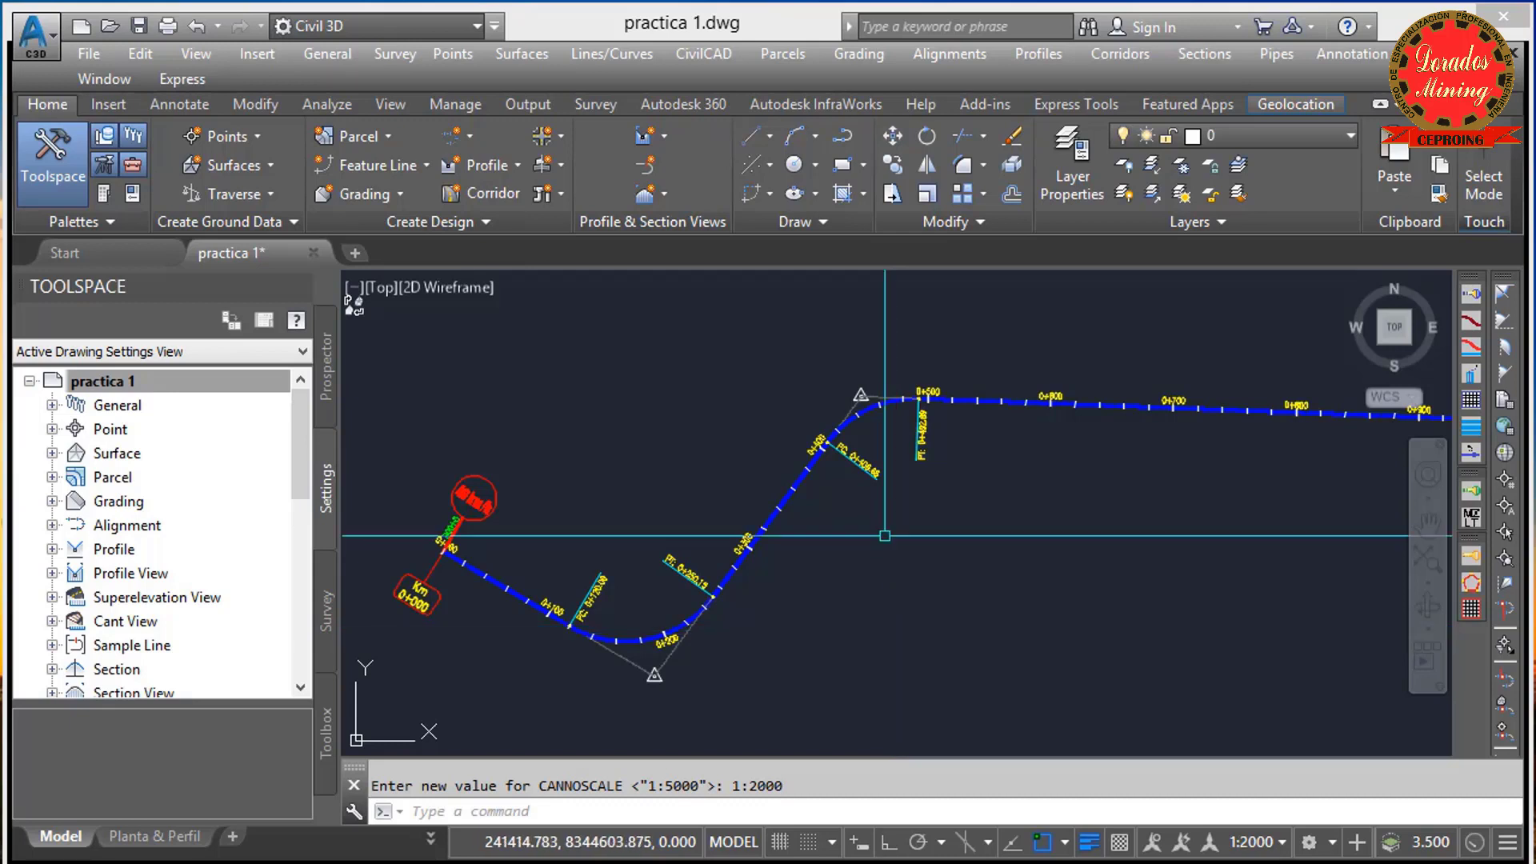
Cycle the annotation scale through 1:1000, 1:5000 and 1:1000 again to compare label sizes, ending back at 1:2000
click(1257, 841)
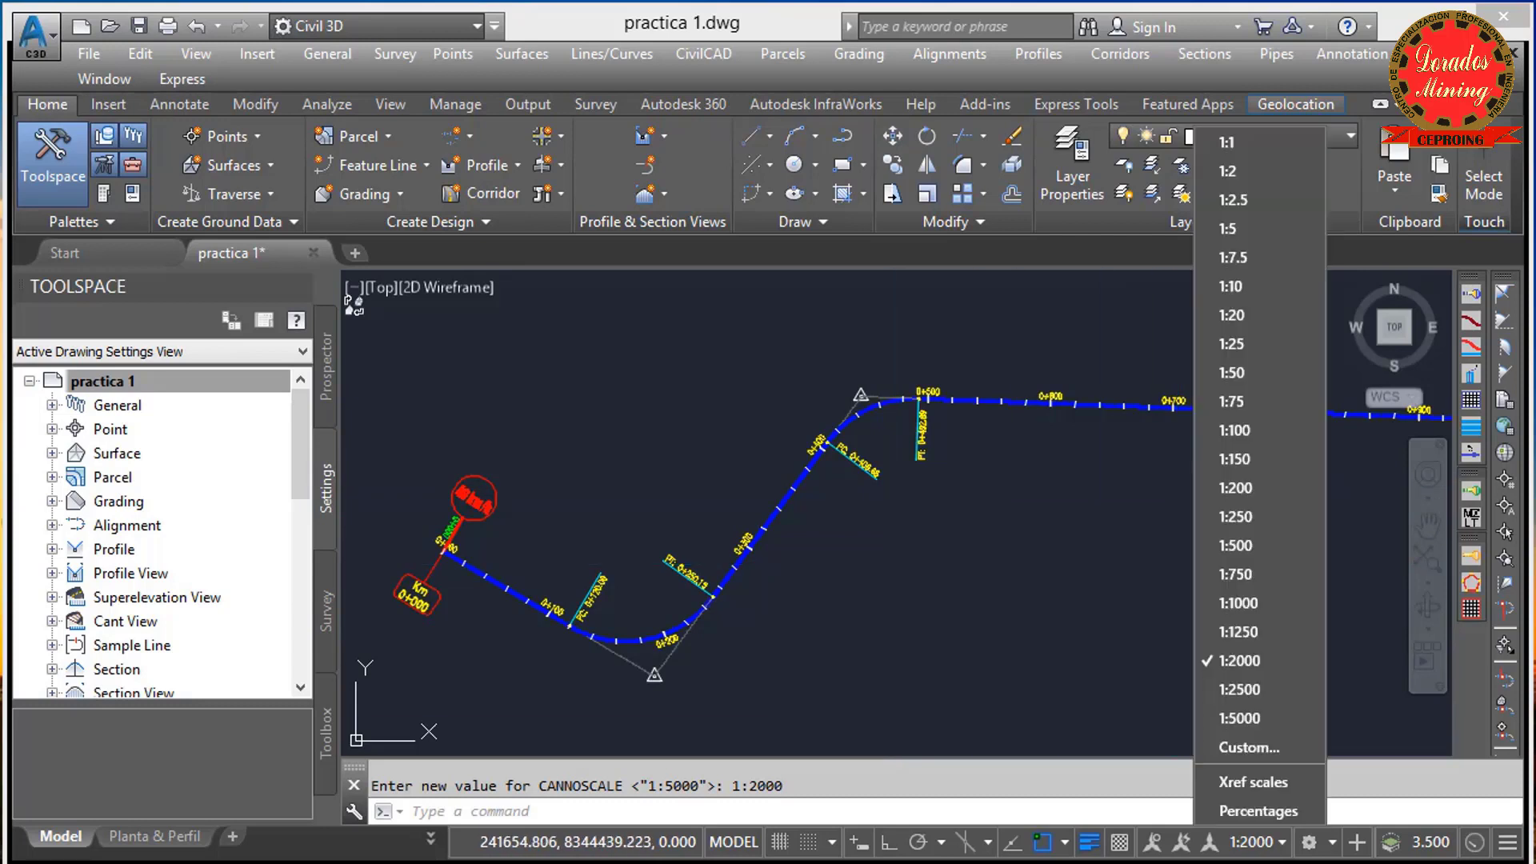
key(Escape)
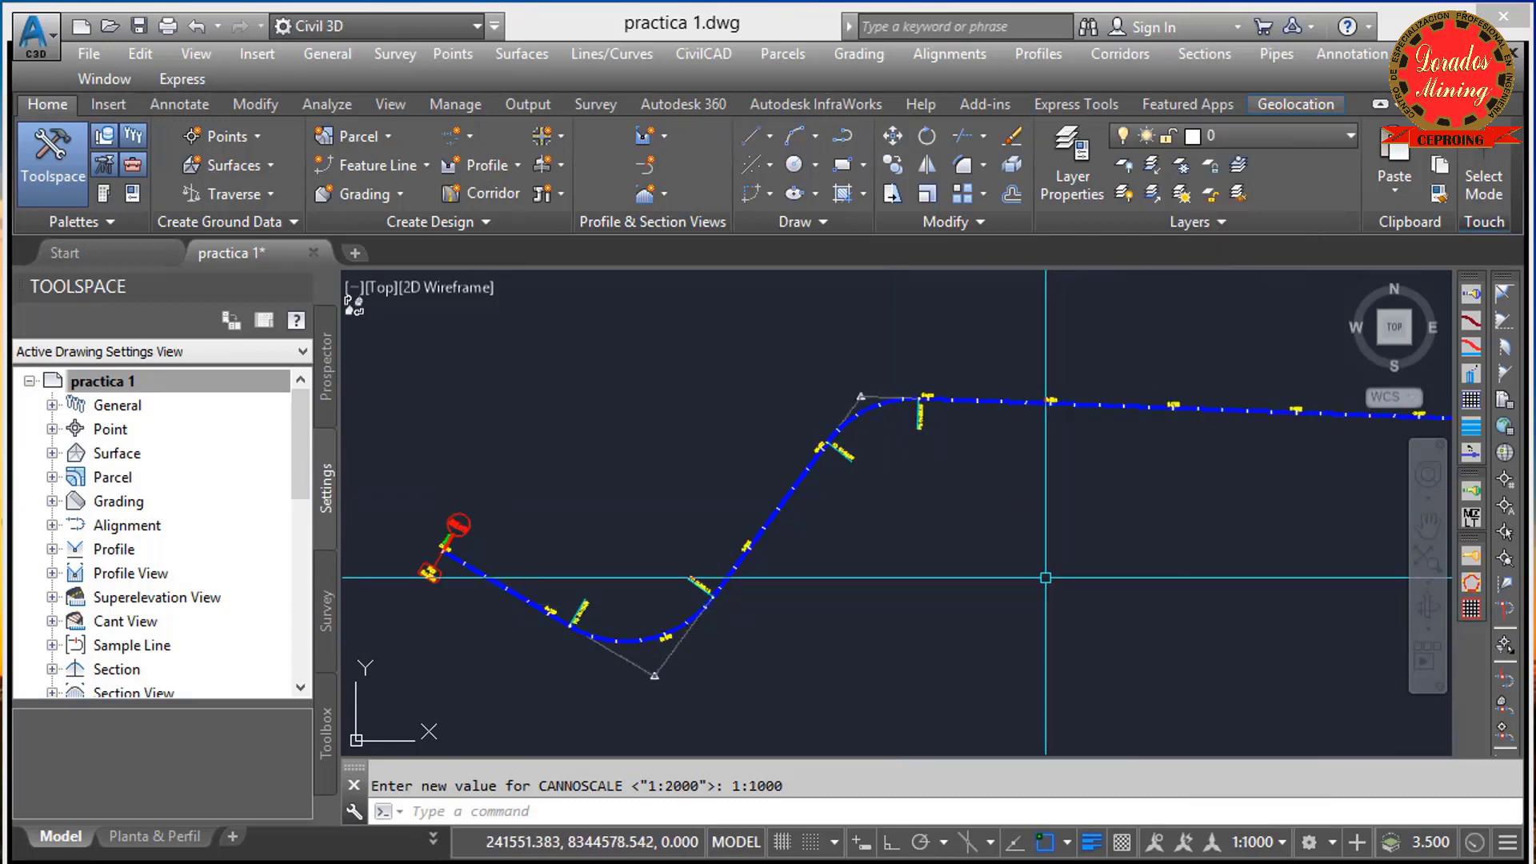
click(1255, 841)
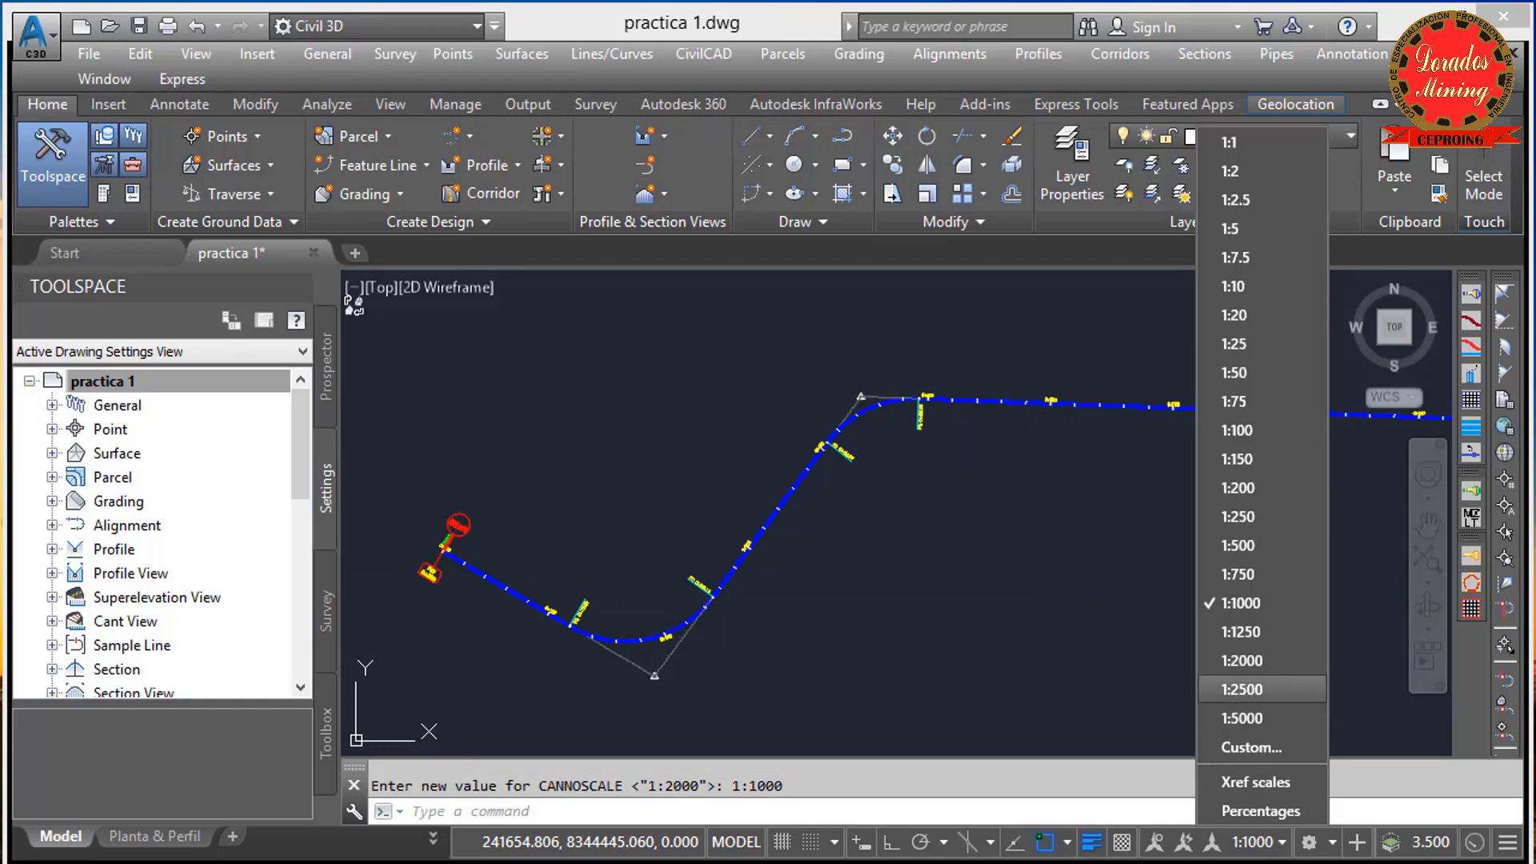
click(1244, 717)
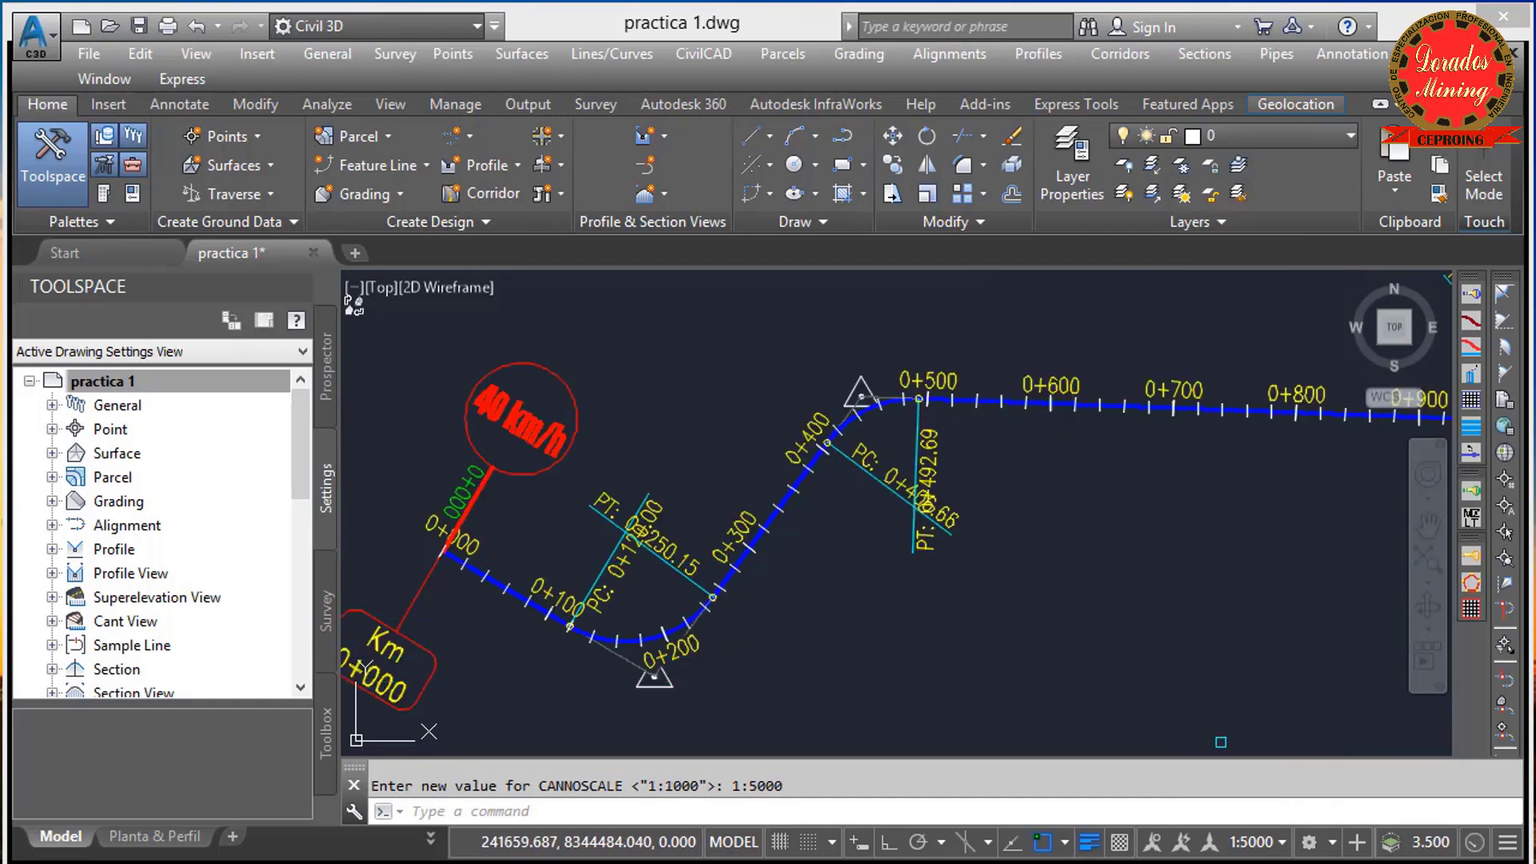
click(1255, 841)
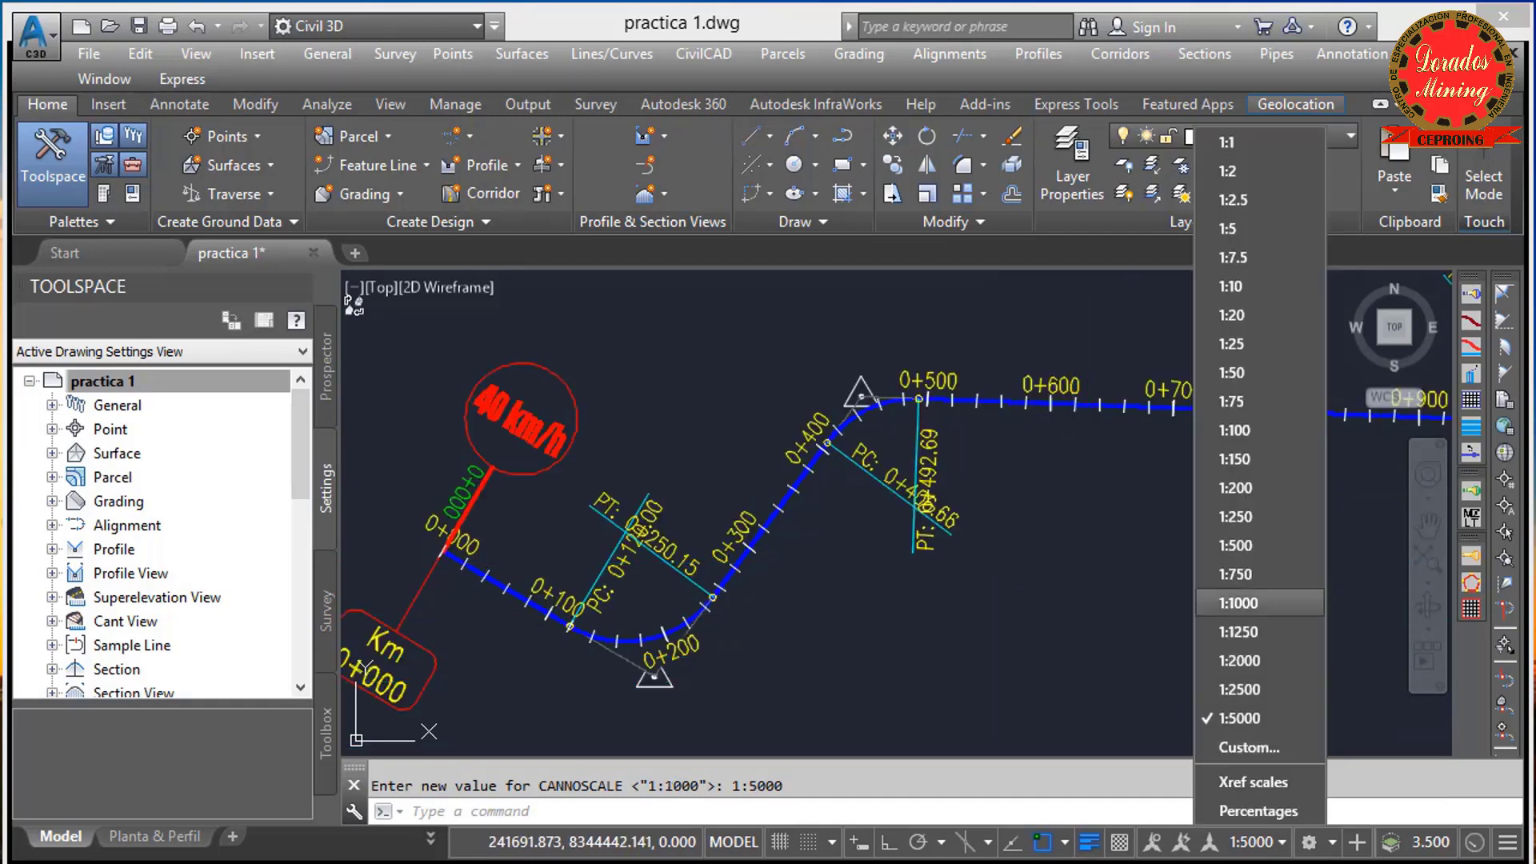
key(Escape)
click(1256, 842)
click(1240, 603)
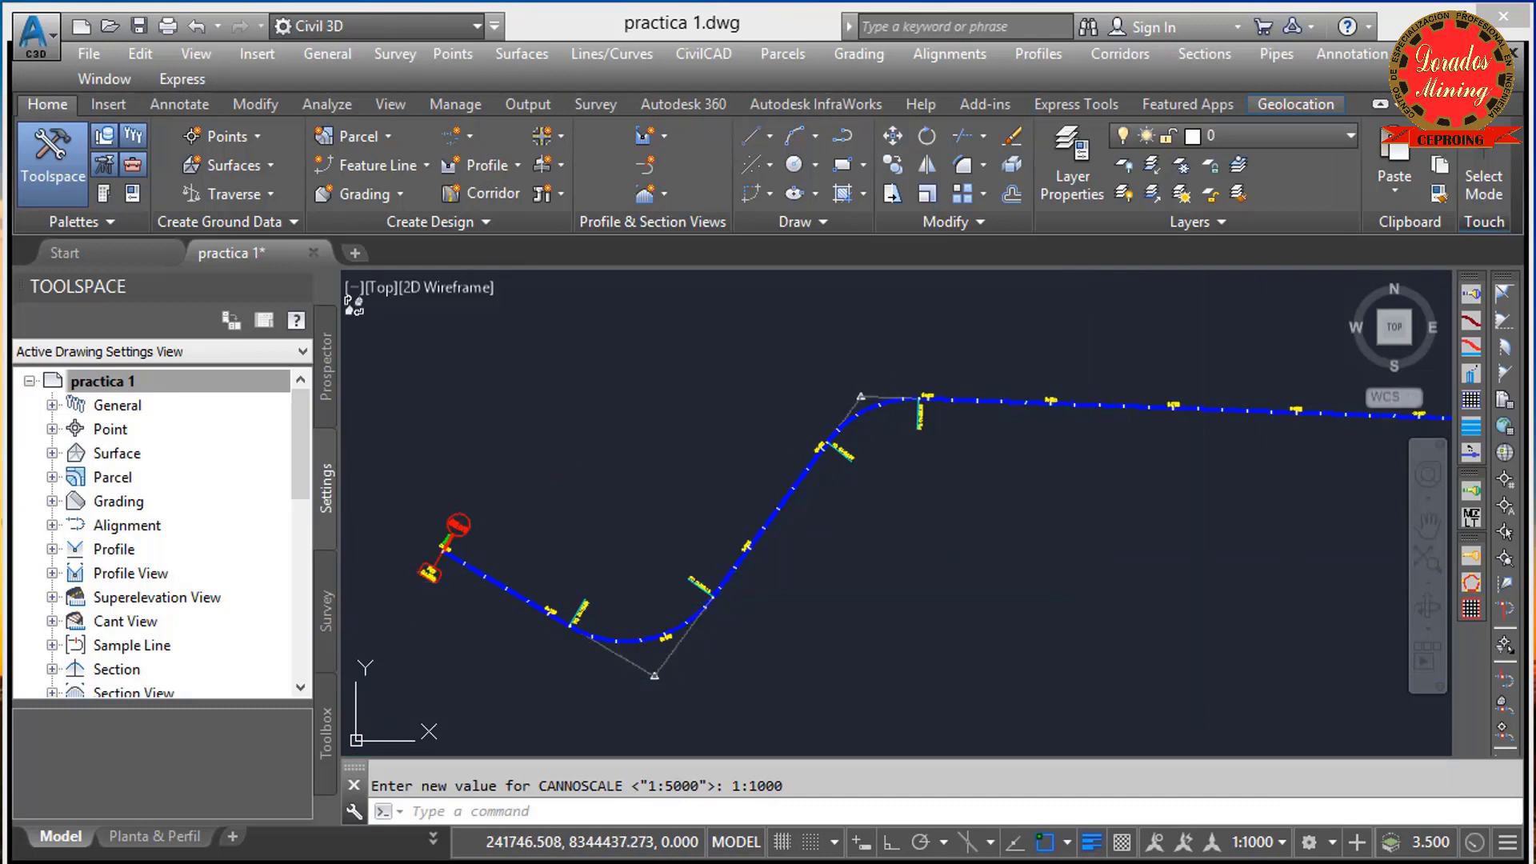
click(1255, 842)
click(1242, 660)
Delete the entire TRAMO-1 test alignment with its labels from model space
scroll(877, 480, down, 2)
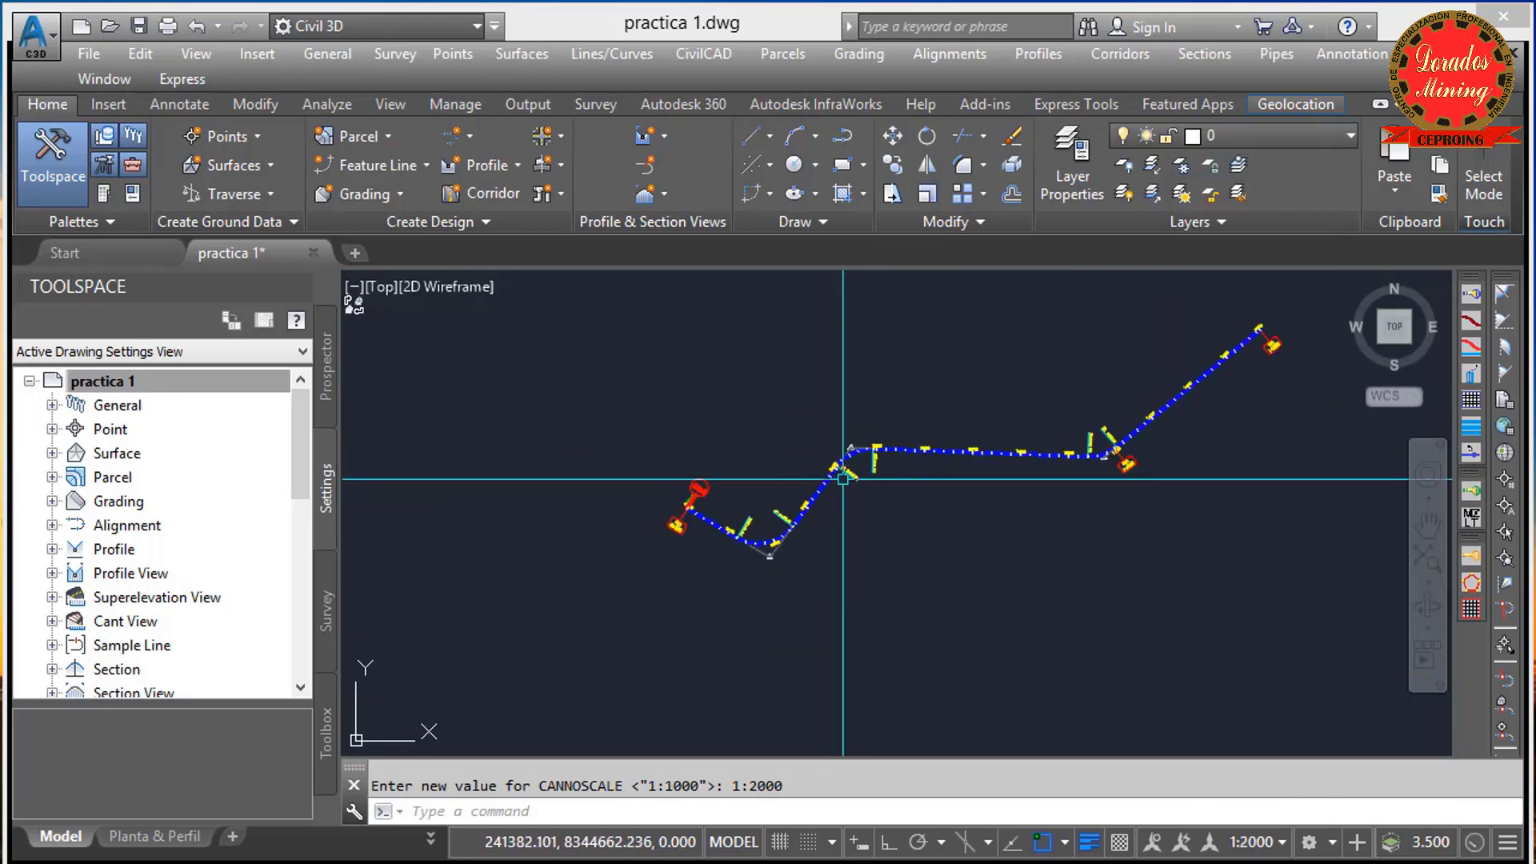
middle_drag(842, 478, 753, 517)
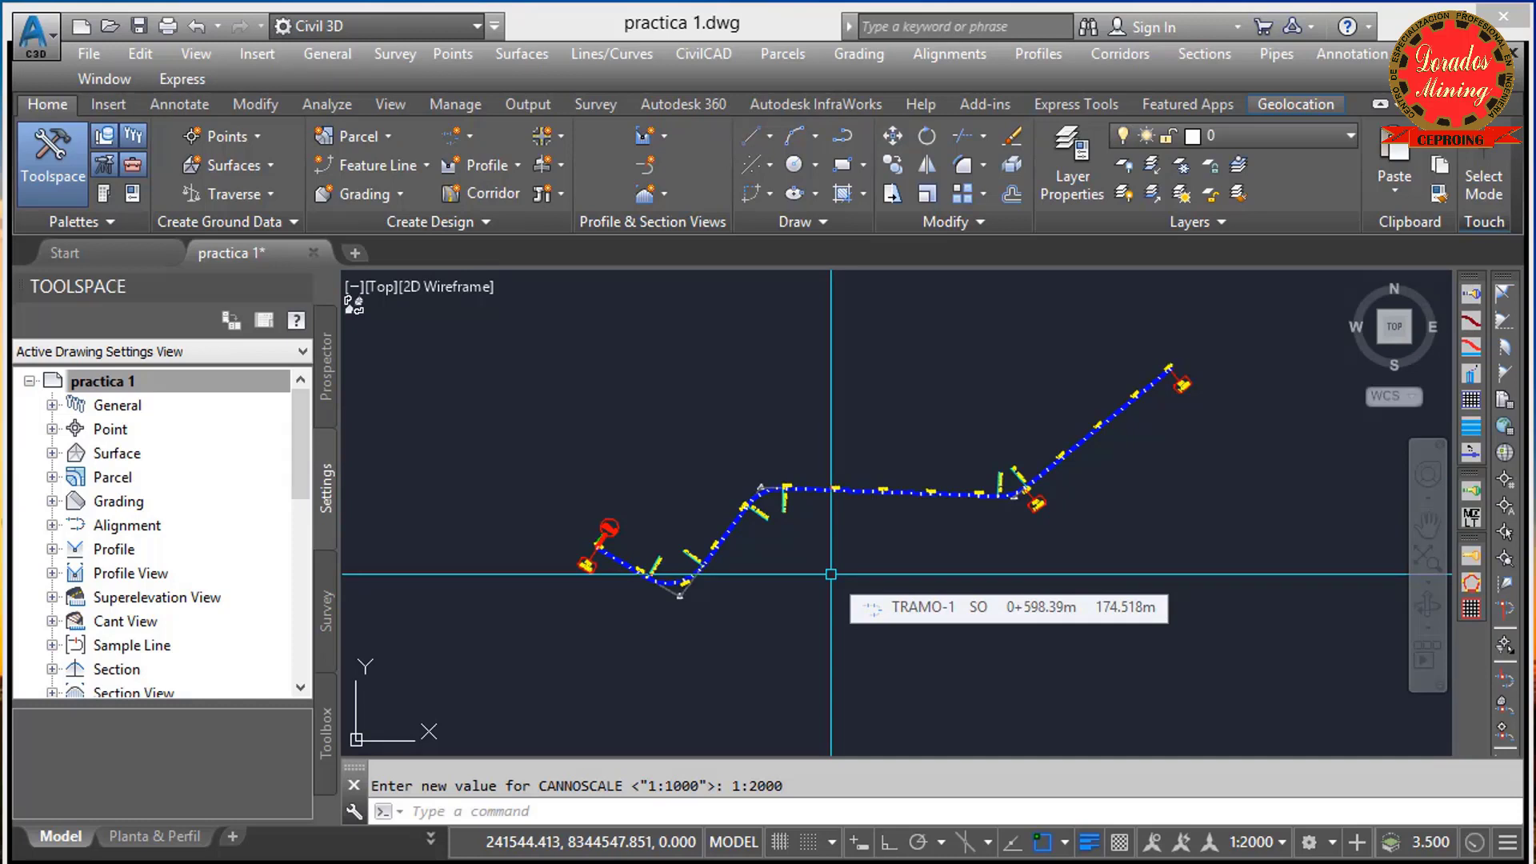
click(1236, 326)
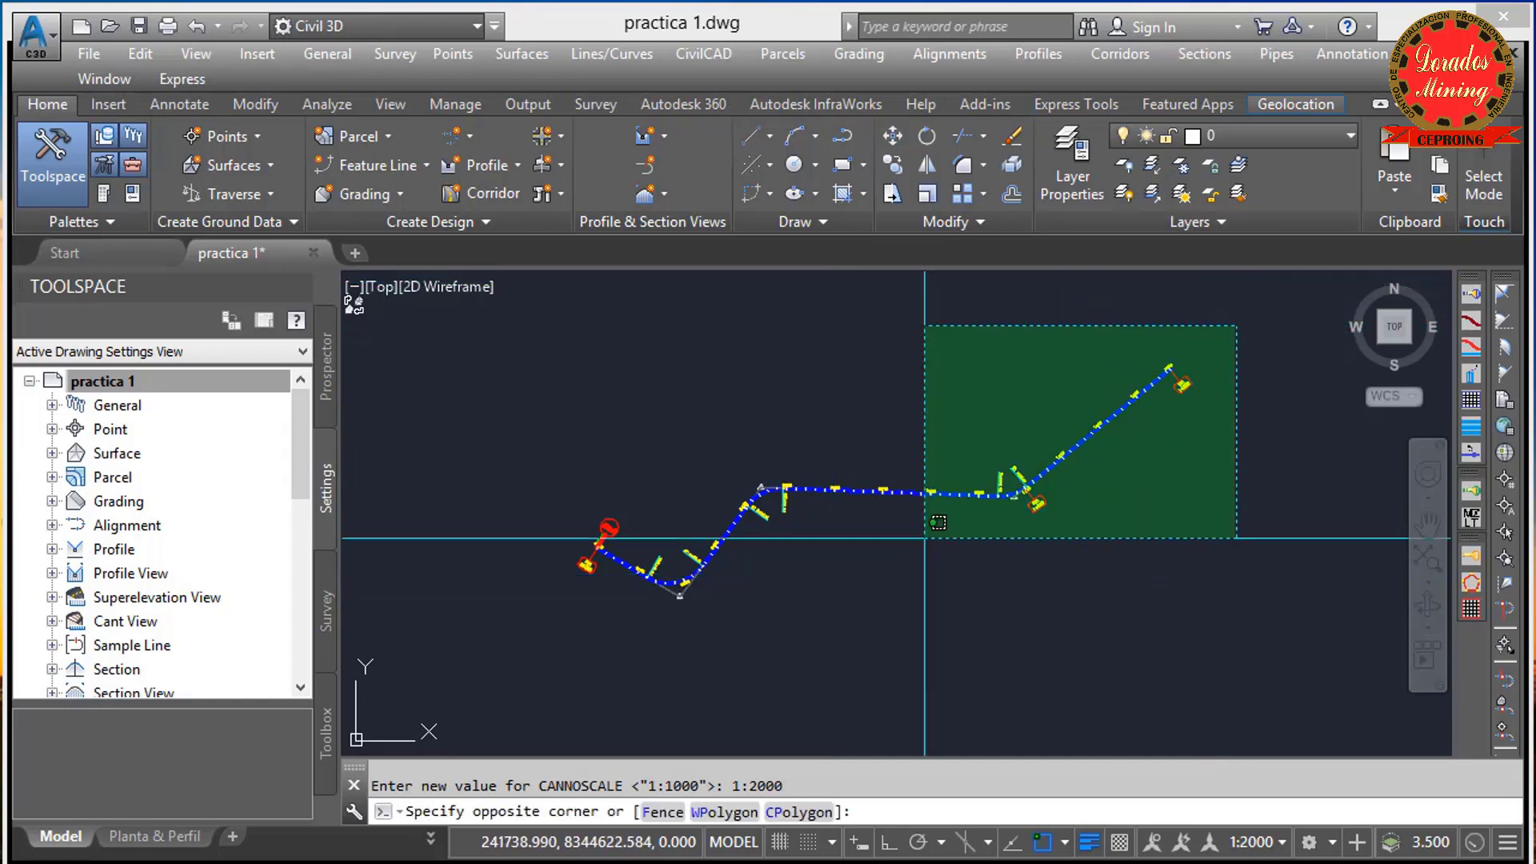
click(564, 715)
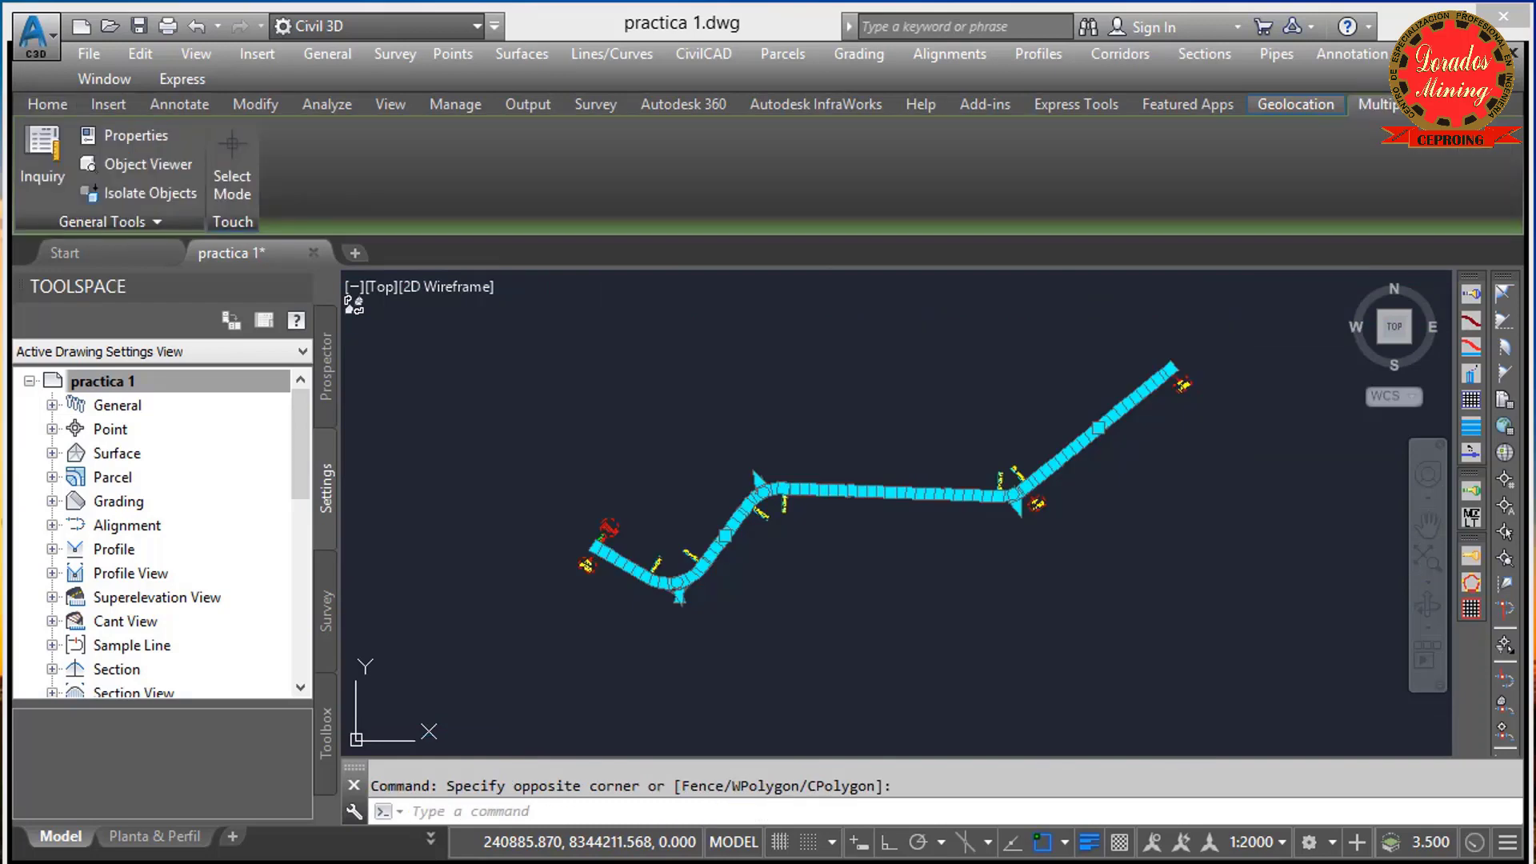
key(Delete)
click(809, 323)
click(678, 523)
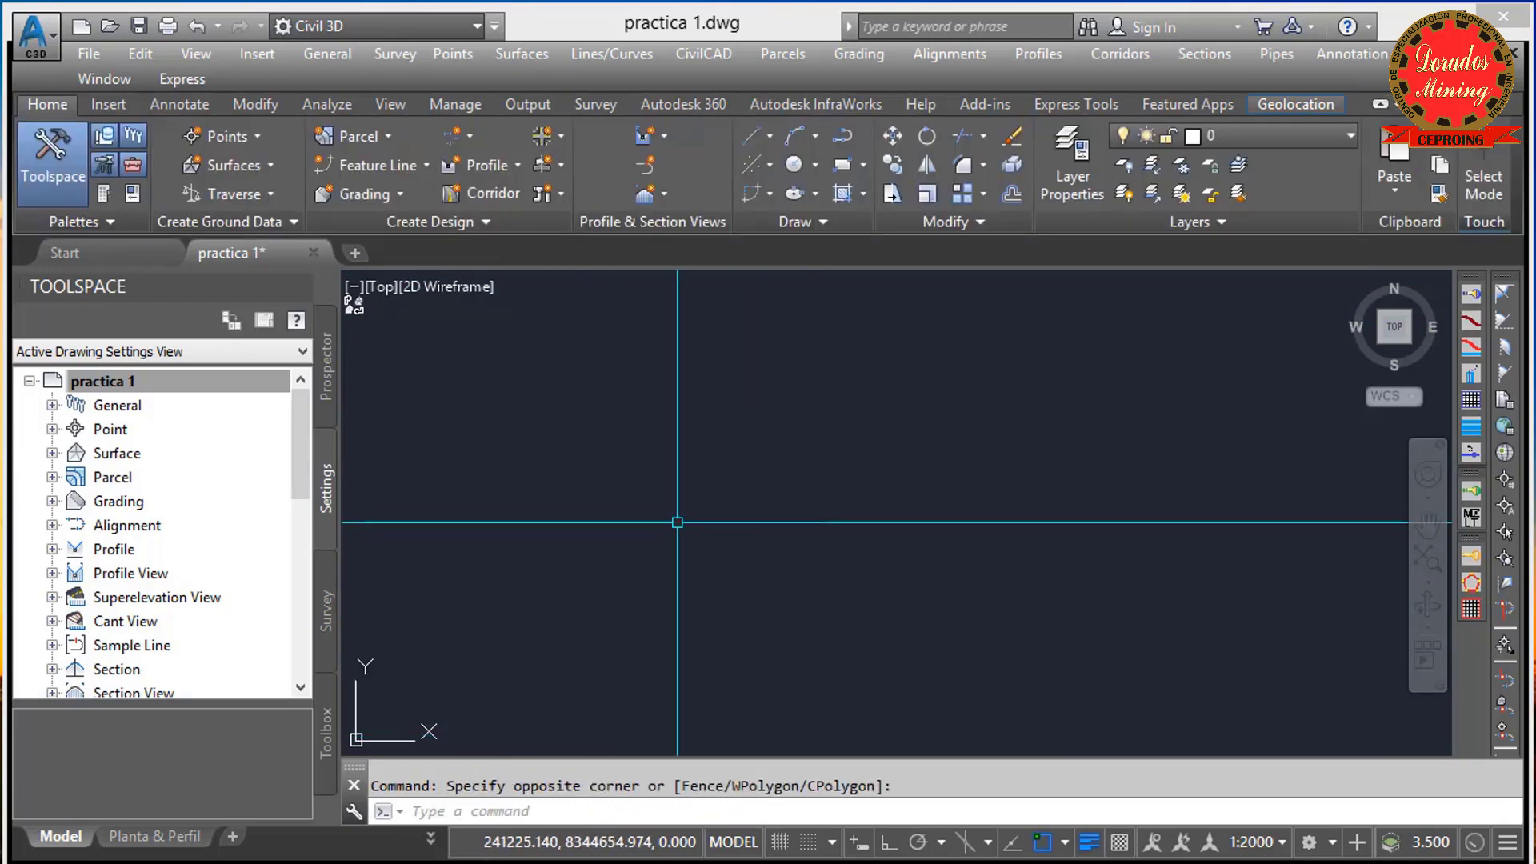